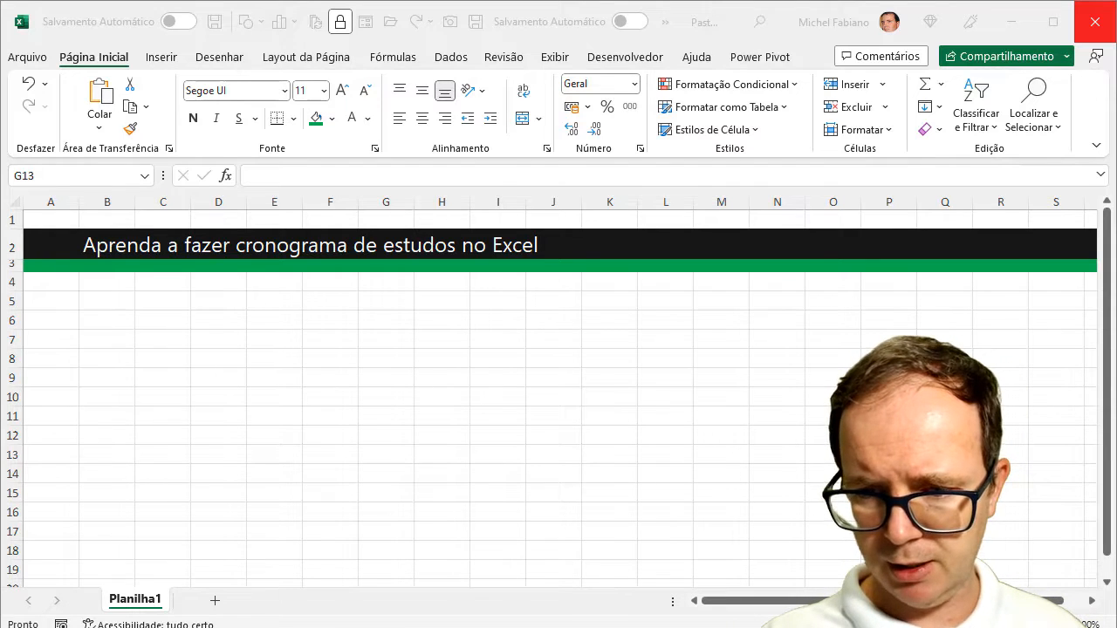
Enter SEG in B5 and autofill the weekday abbreviations across row 5 through DOM in H5
scroll(558, 390, "up", 3)
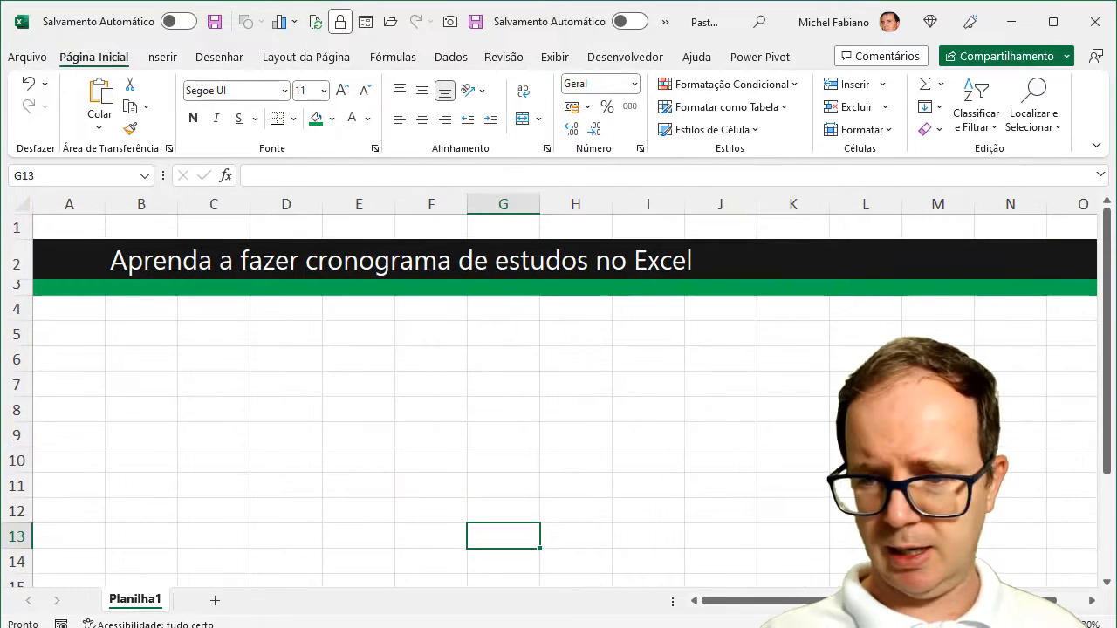
scroll(322, 459, "up", 1)
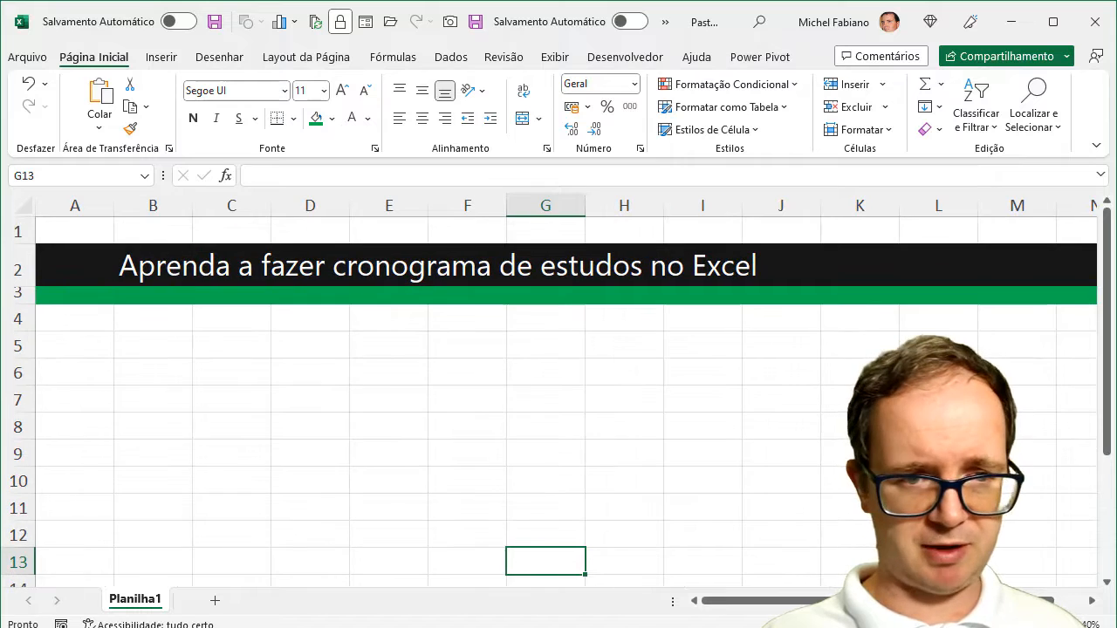
left_click(165, 348)
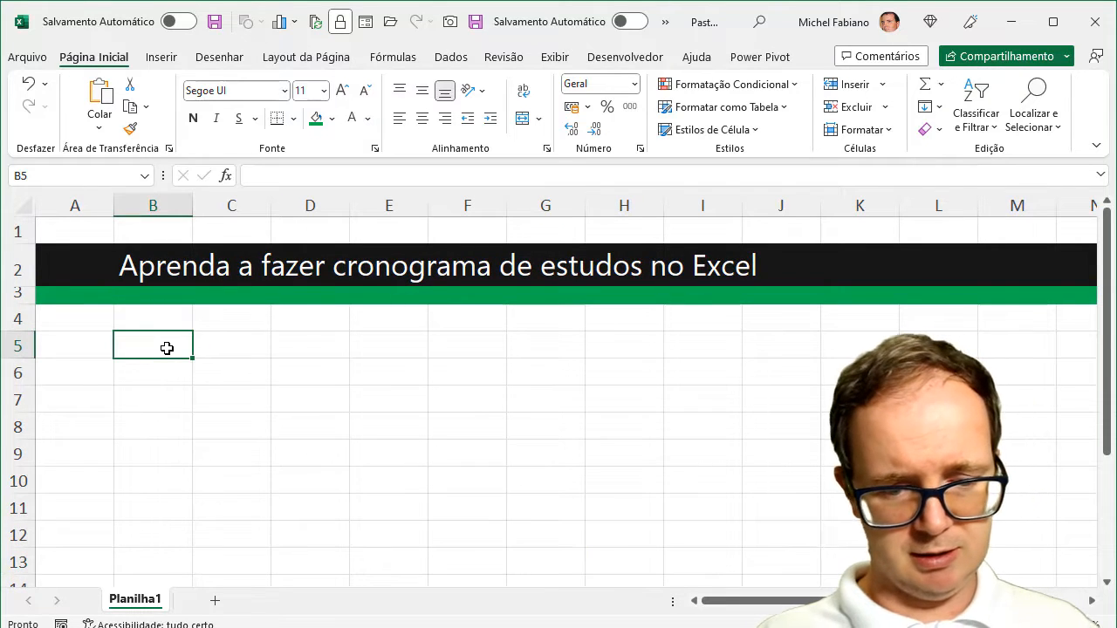
type("SEG")
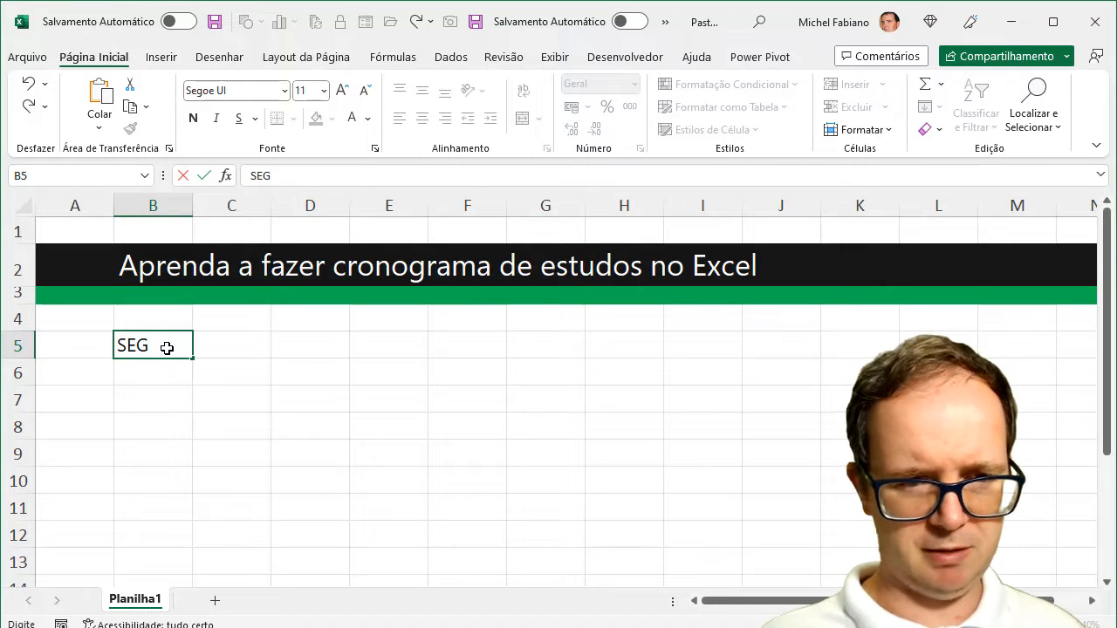
key("Return")
left_click(165, 345)
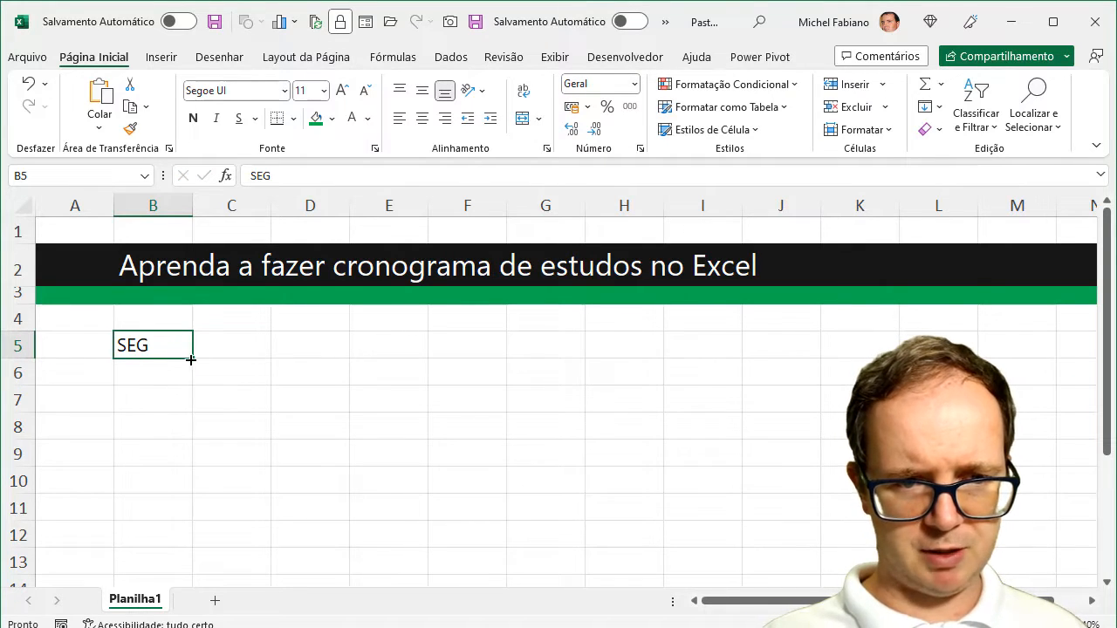
left_click_drag(191, 358, 656, 355)
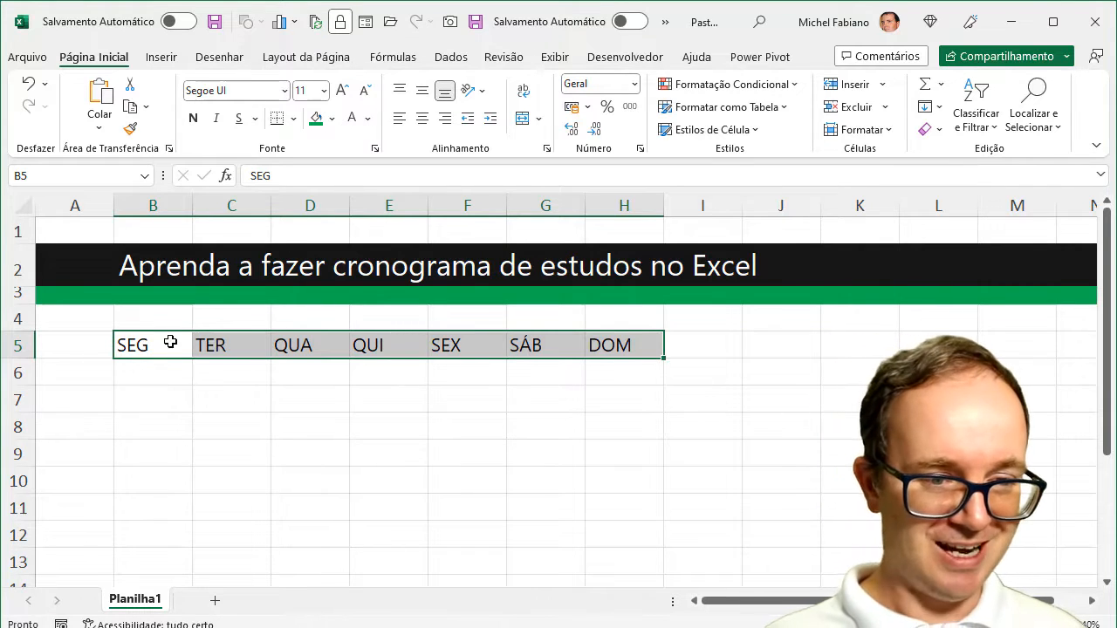
Enter the header PERÍODO in A5, beside the weekday headers
left_click(81, 351)
type("DI")
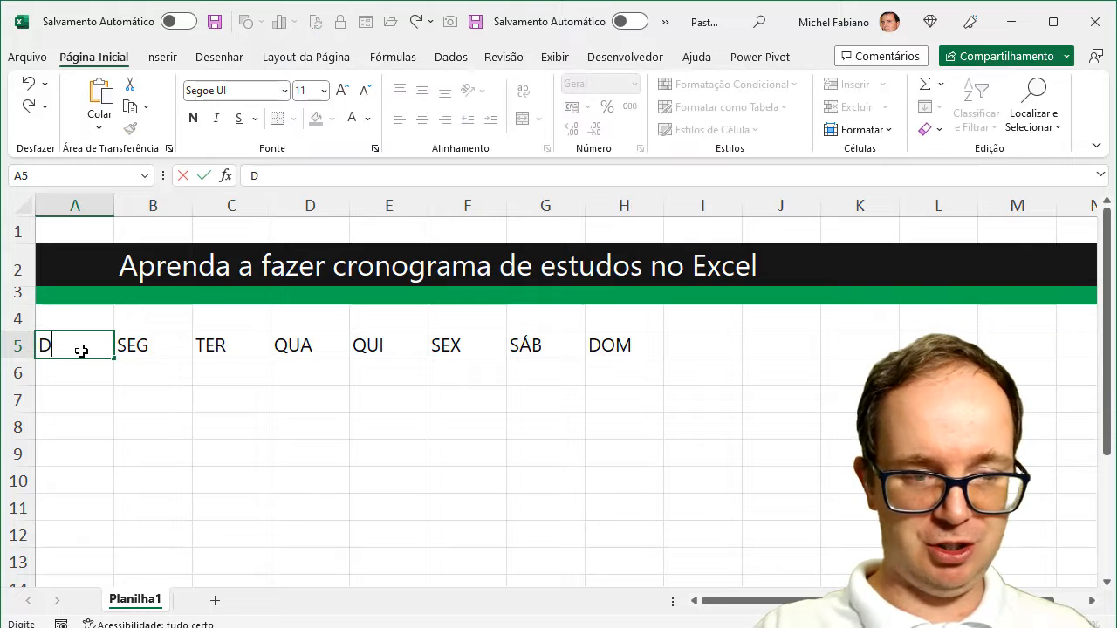
key("BackSpace")
key("BackSpace")
type("per")
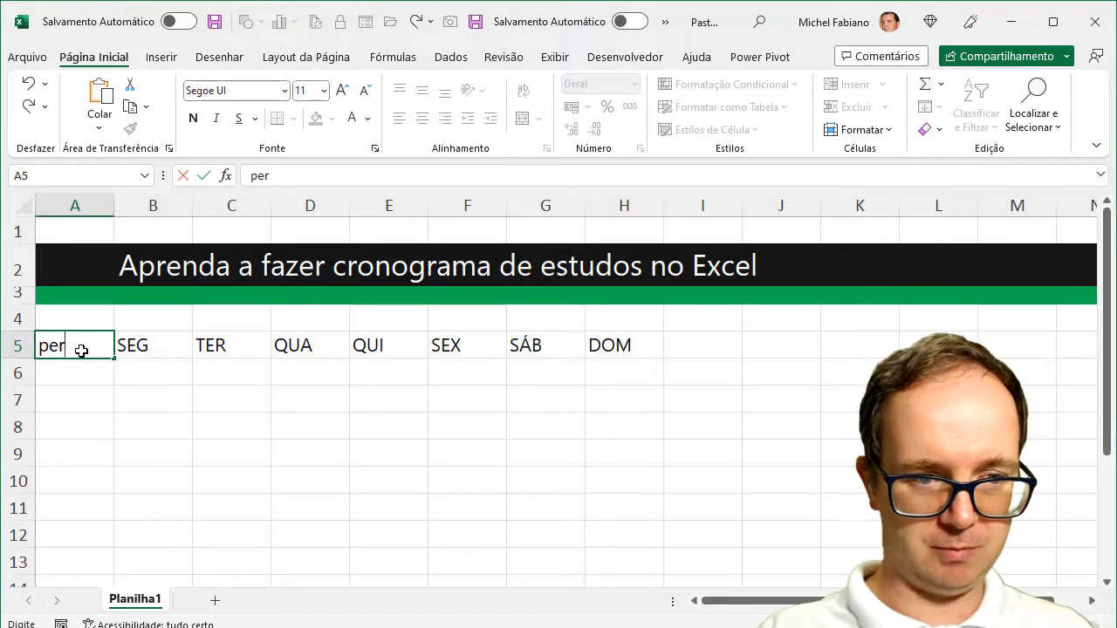
key("BackSpace")
key("BackSpace")
key("BackSpace")
key("Caps_Lock")
type("PERÍODO")
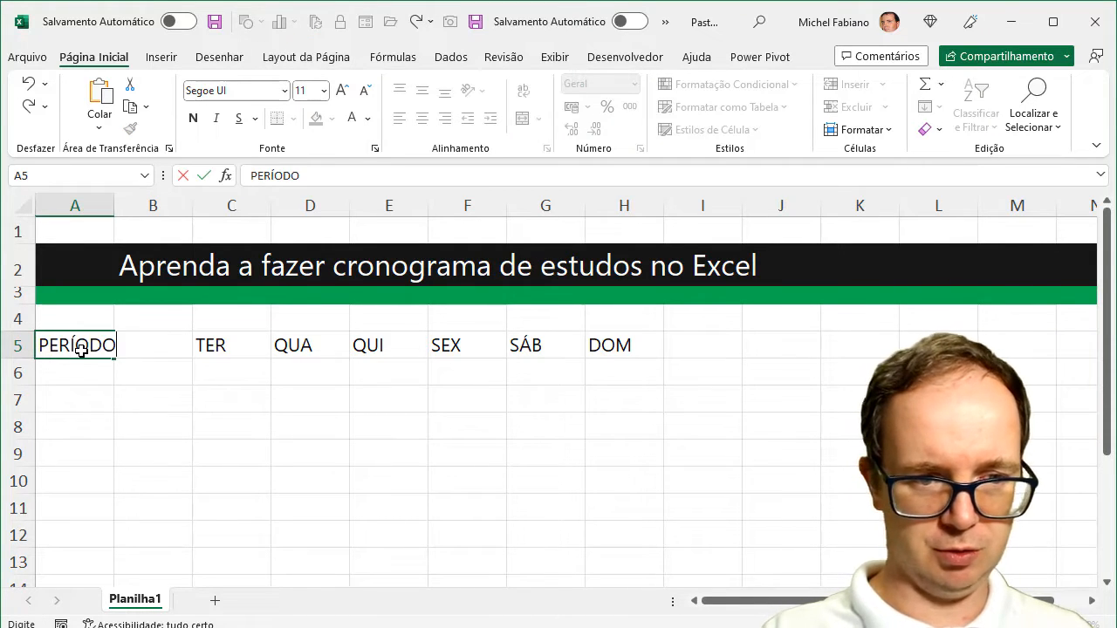
key("Return")
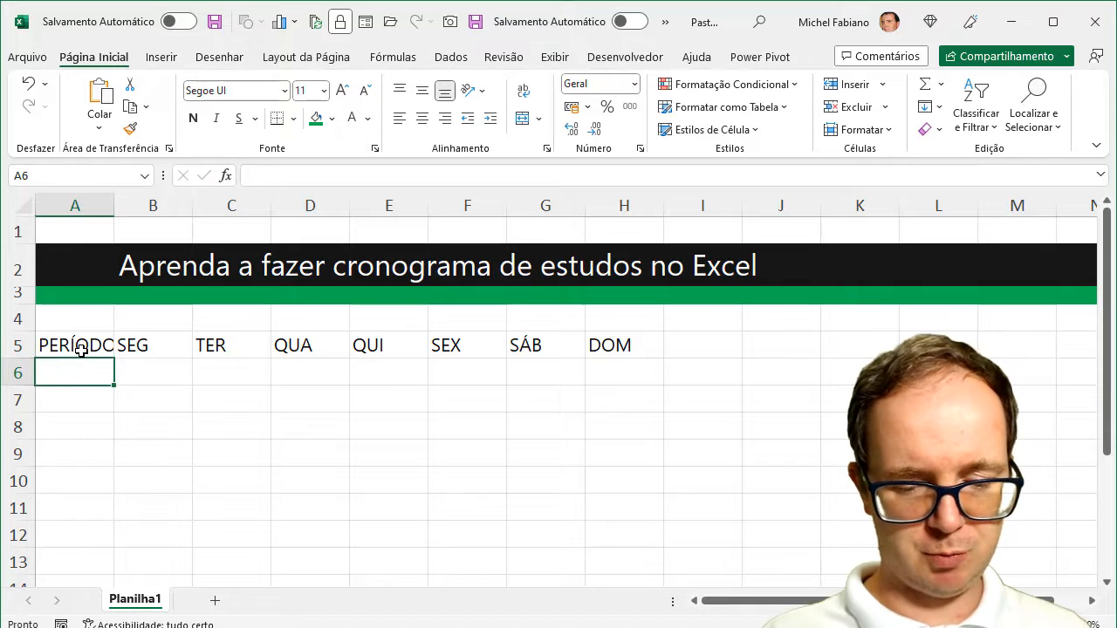
List MANHÃ, TARDE and NOITE in A6:A8 and widen column A to fit the PERÍODO header
type("MANHÃ")
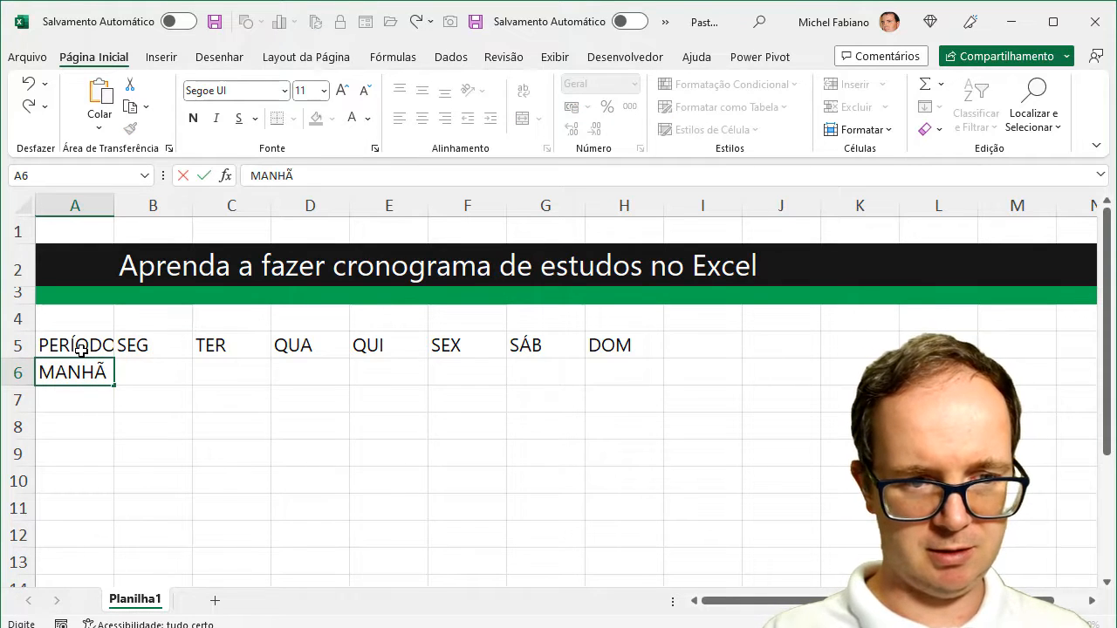
key("Return")
type("TAED")
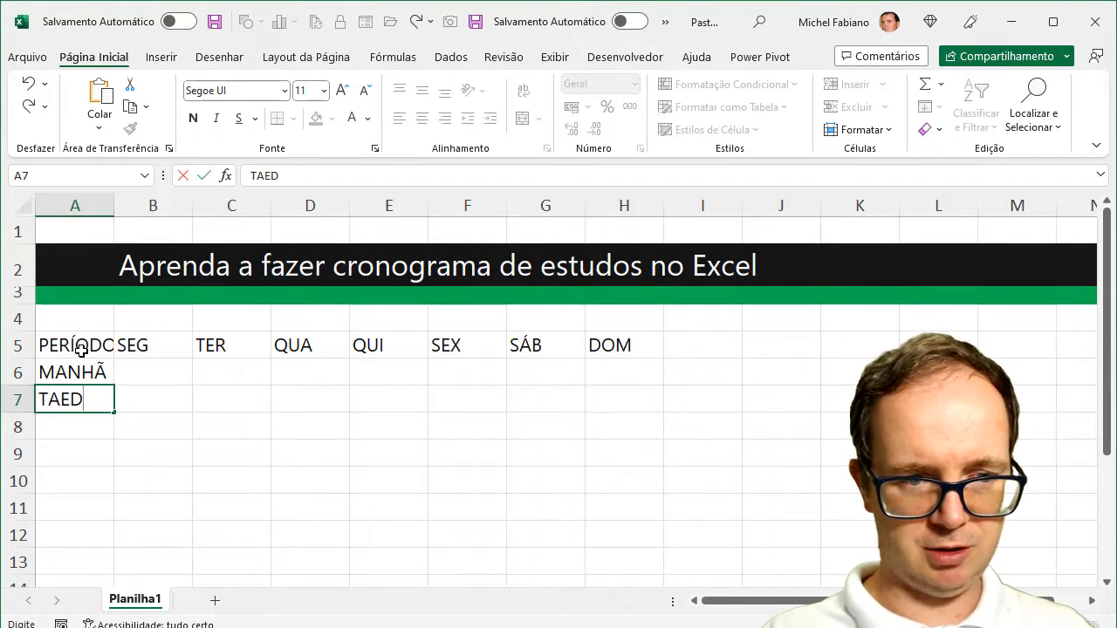
key("BackSpace")
key("BackSpace")
type("RDE")
key("Return")
type("N")
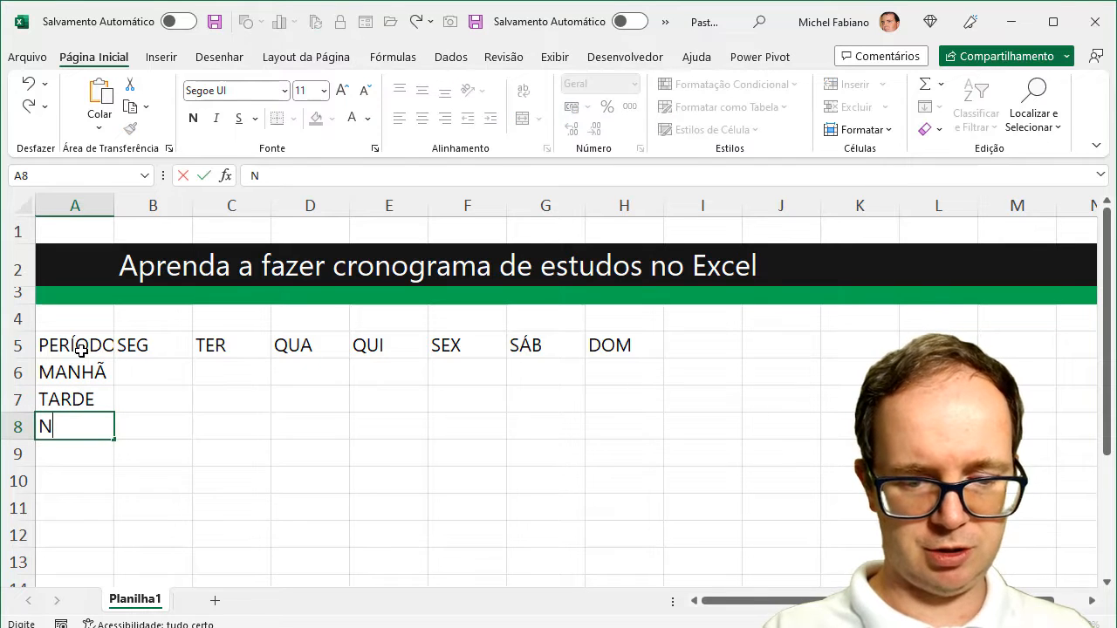
type("OITE")
key("Return")
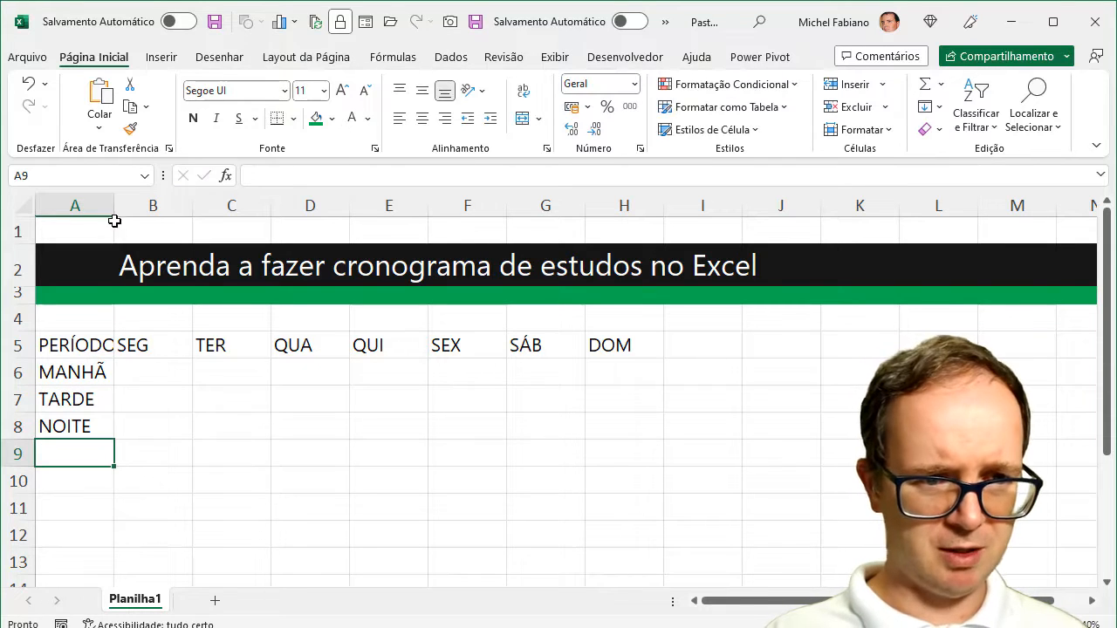
left_click_drag(115, 201, 127, 200)
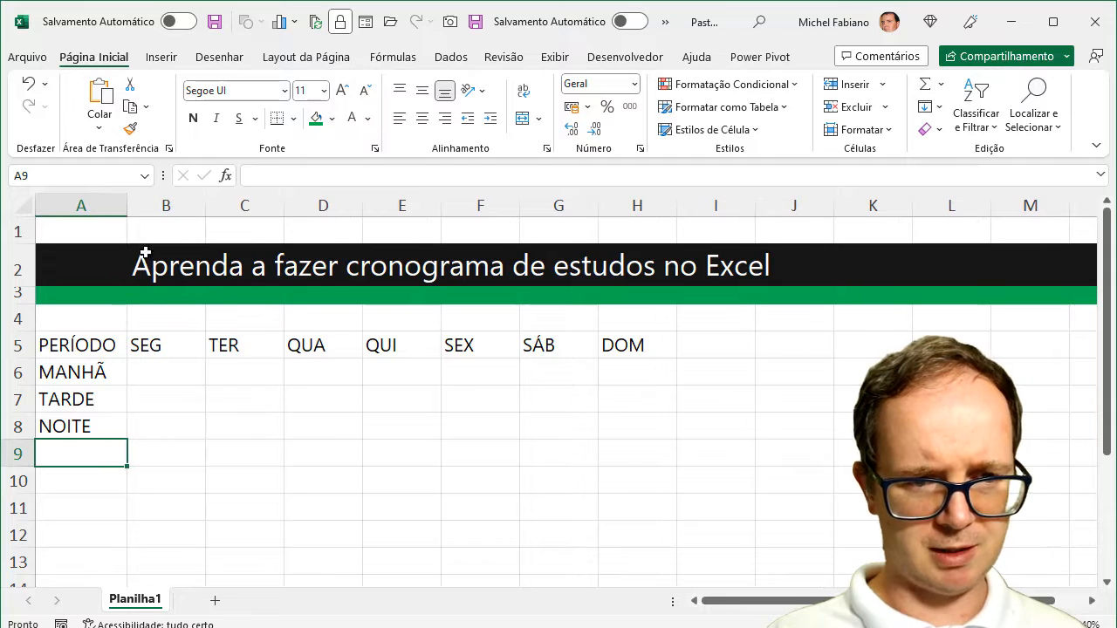
Apply all borders to the schedule table A5:H8
left_click_drag(95, 349, 608, 427)
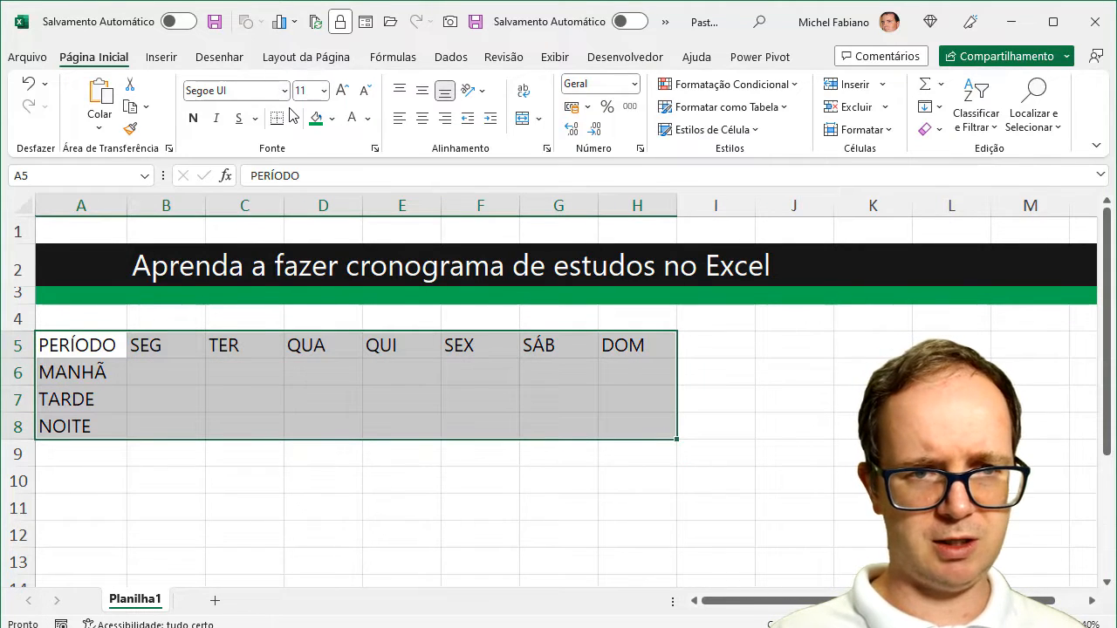
left_click(296, 119)
left_click(337, 294)
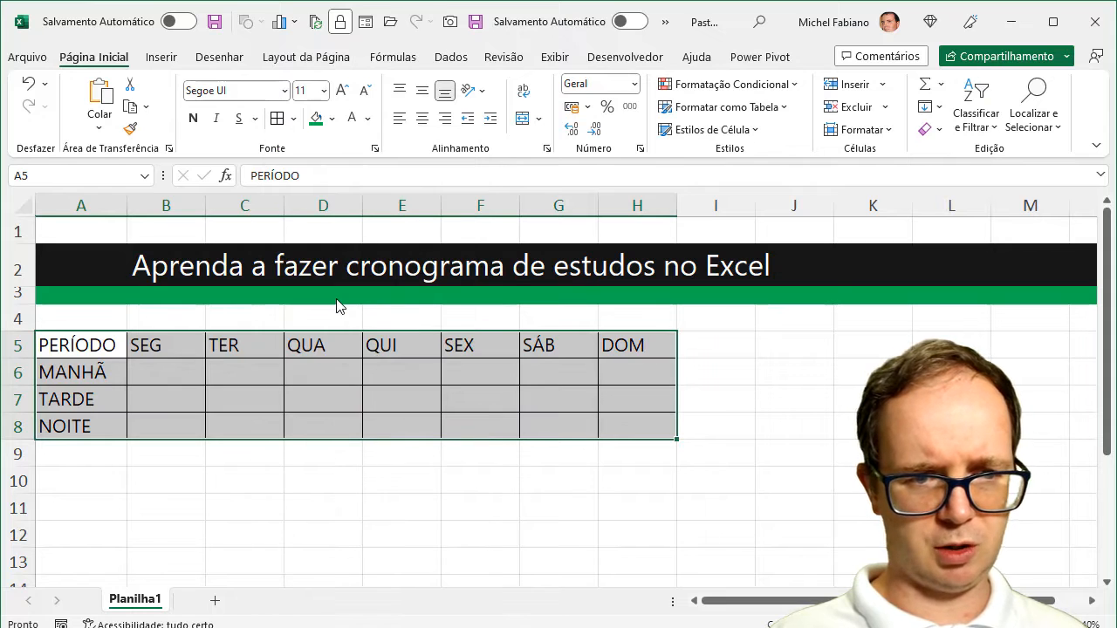
Center the header row A5:H5 horizontally and make it bold
left_click_drag(82, 344, 648, 352)
left_click(422, 118)
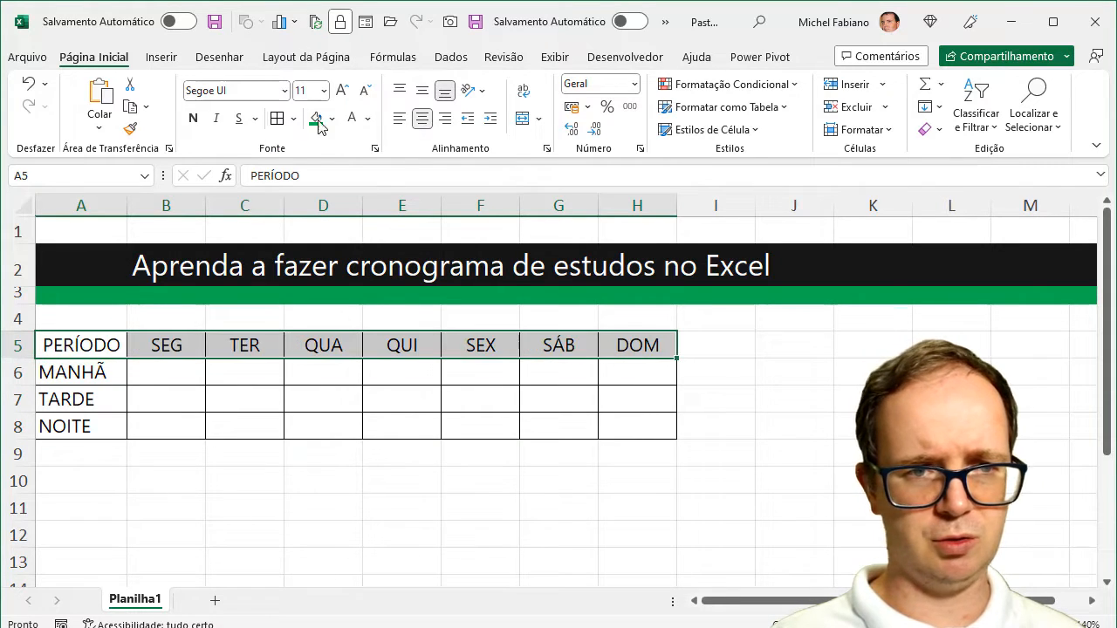
left_click(192, 118)
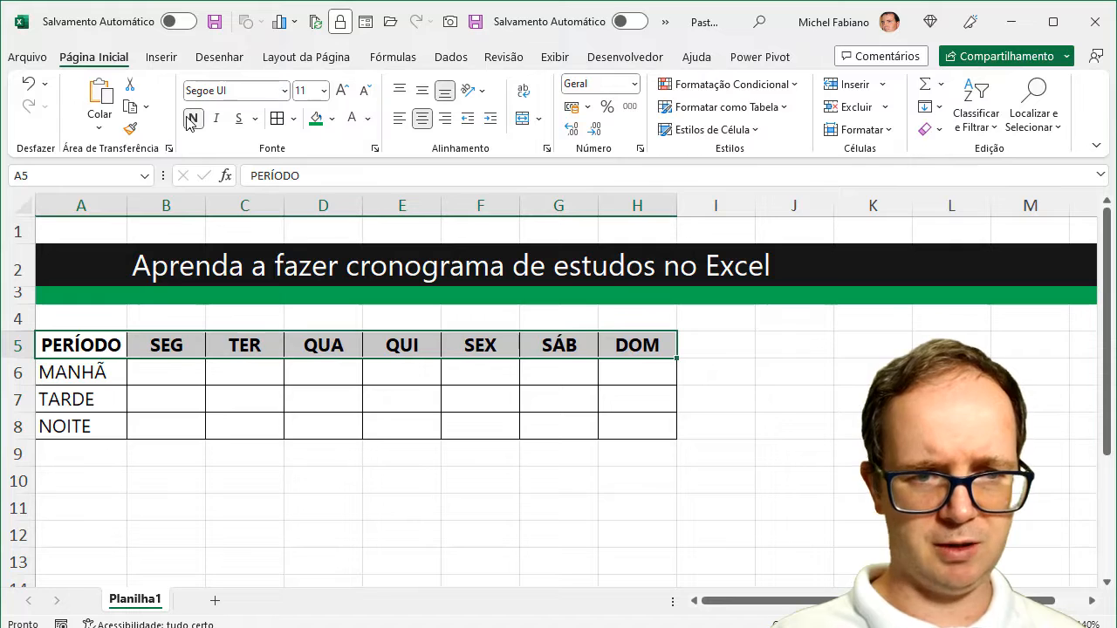
Enter PORTUGUÊS in B6 as the Monday morning subject
left_click(181, 372)
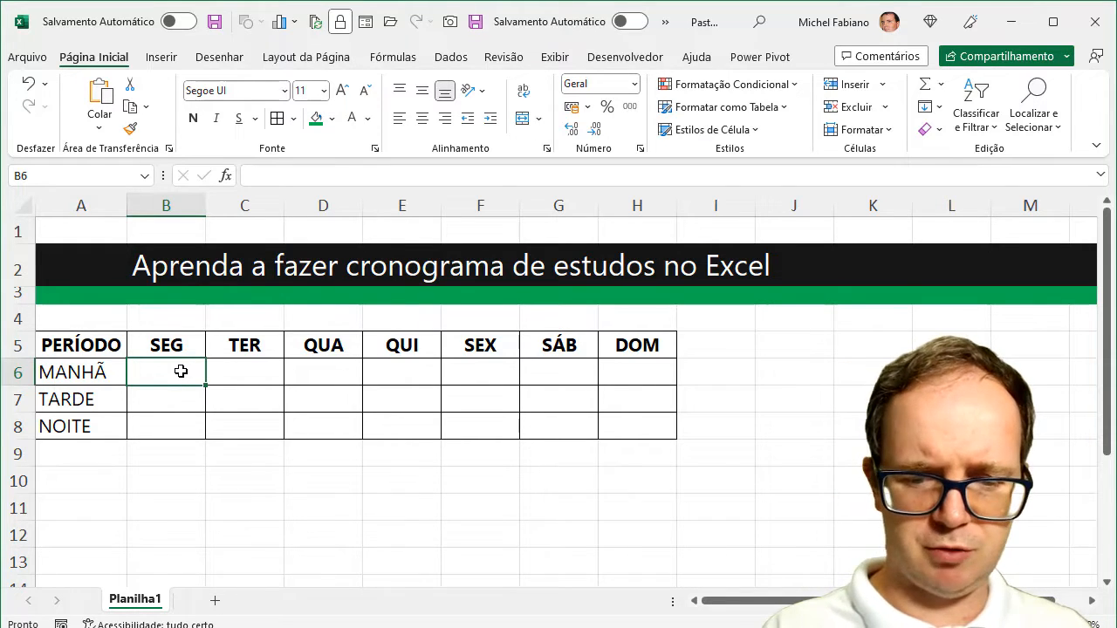
type("por")
key("BackSpace")
key("BackSpace")
key("BackSpace")
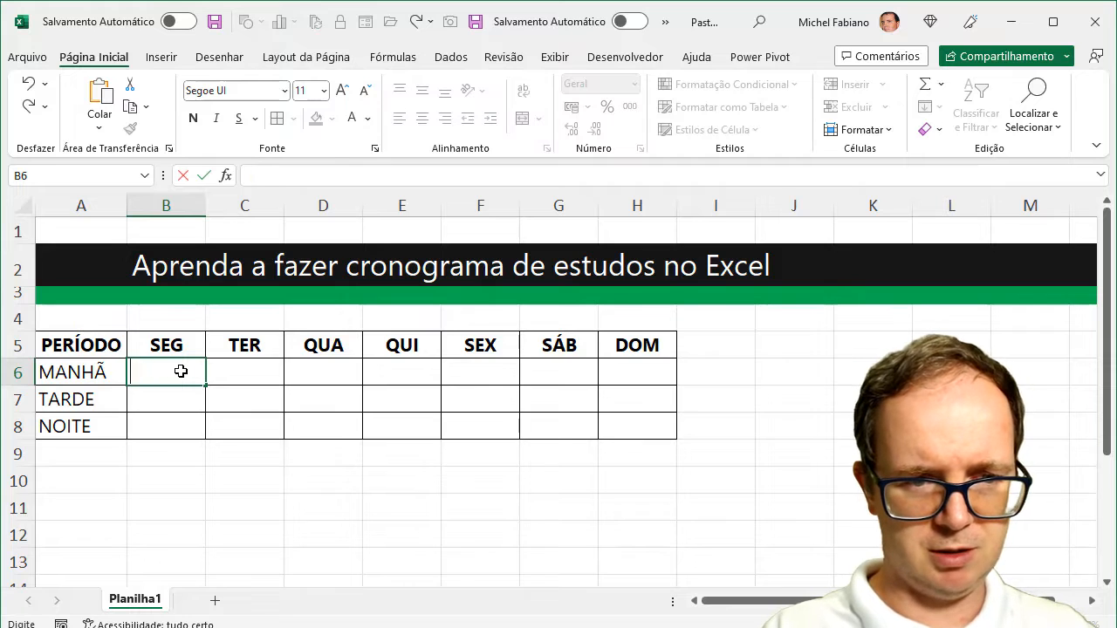
type("PORTU")
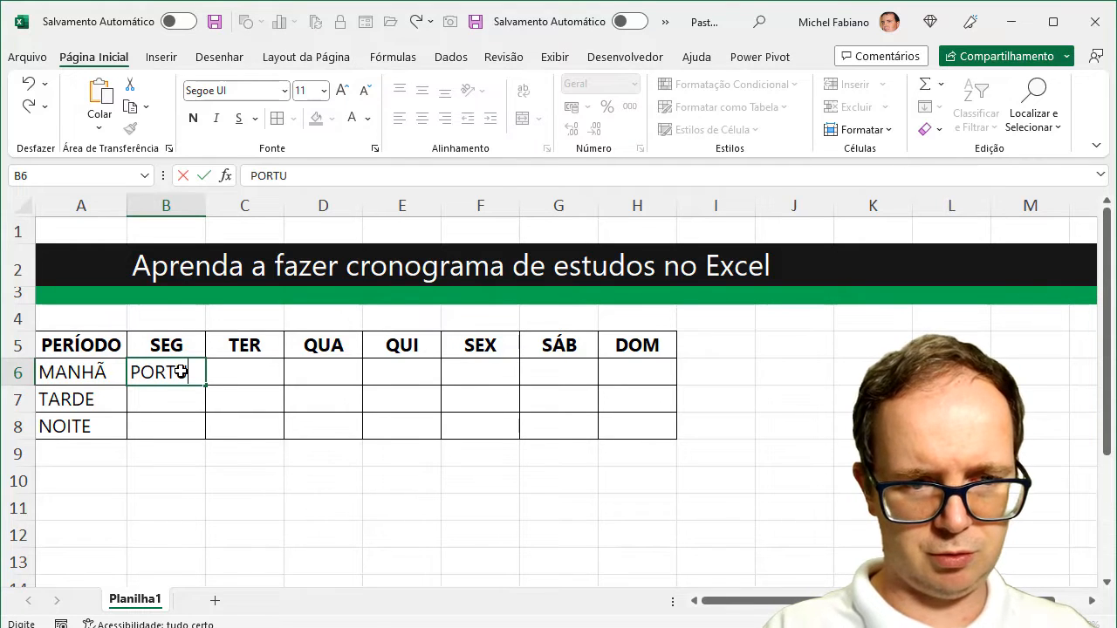
type("GUÊS")
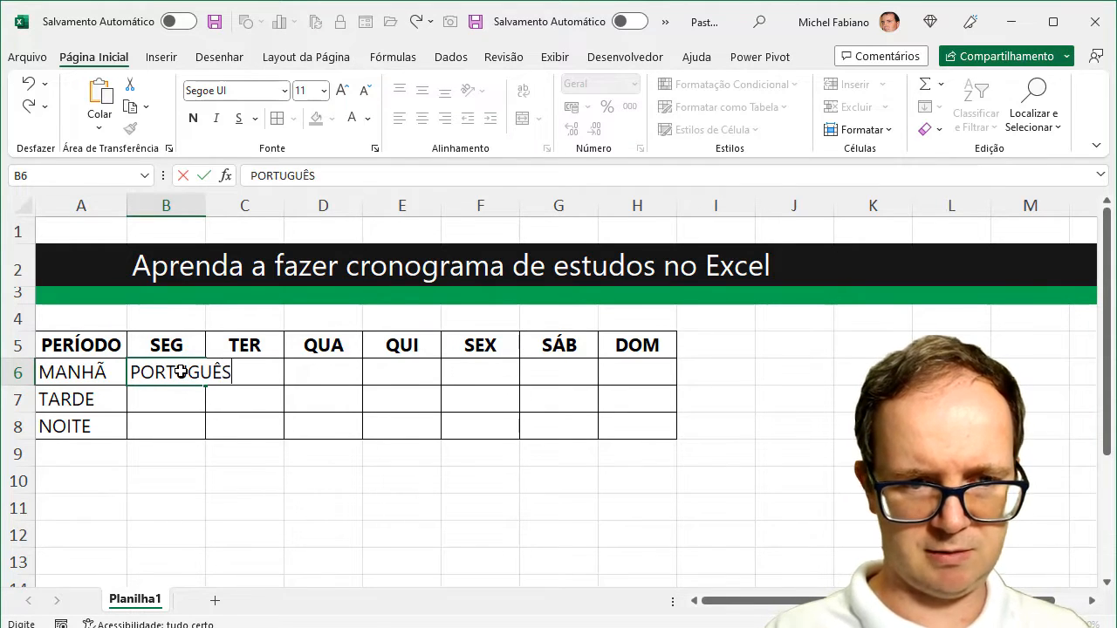
key("Return")
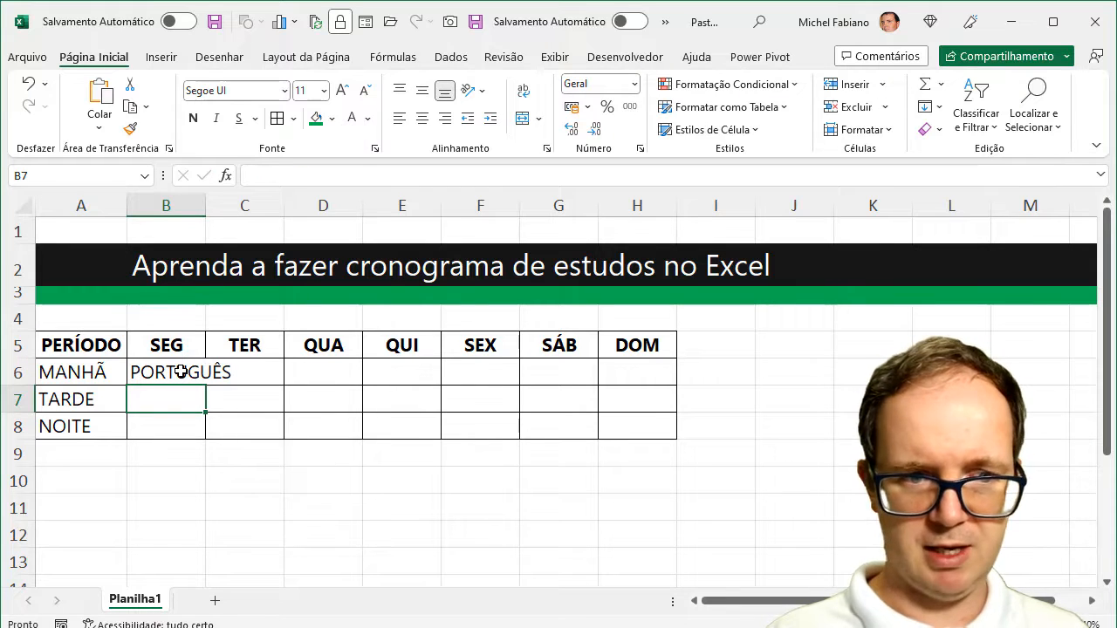
Enter MATEMÁTICA in B7 and FÍSICA in B8, and widen column B to fit the subject names
type("MATEM")
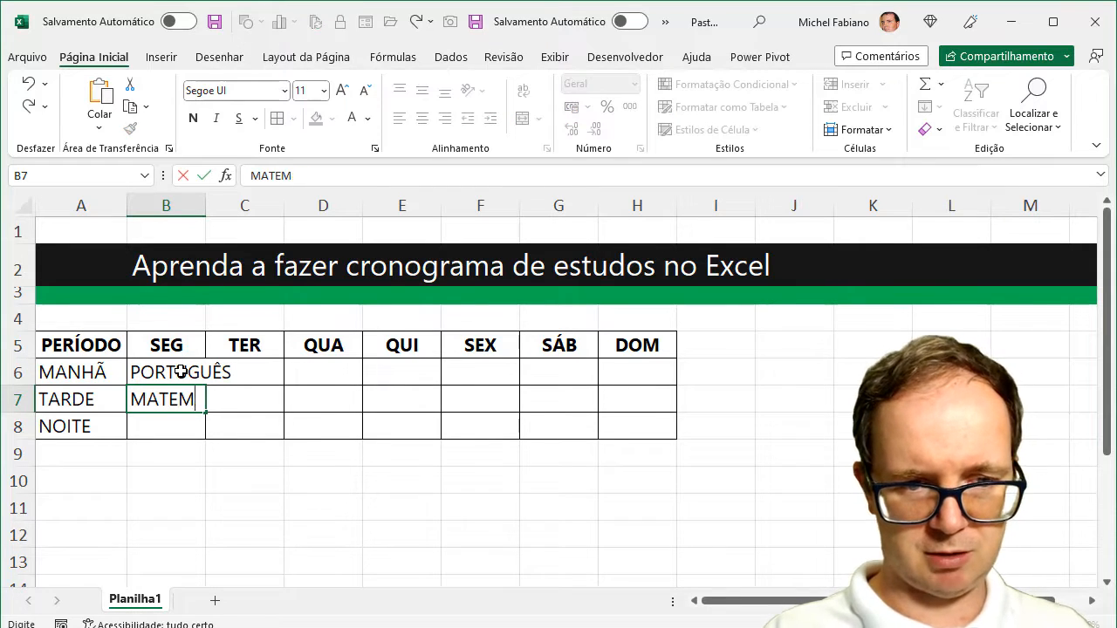
type("ÁTICA")
key("Return")
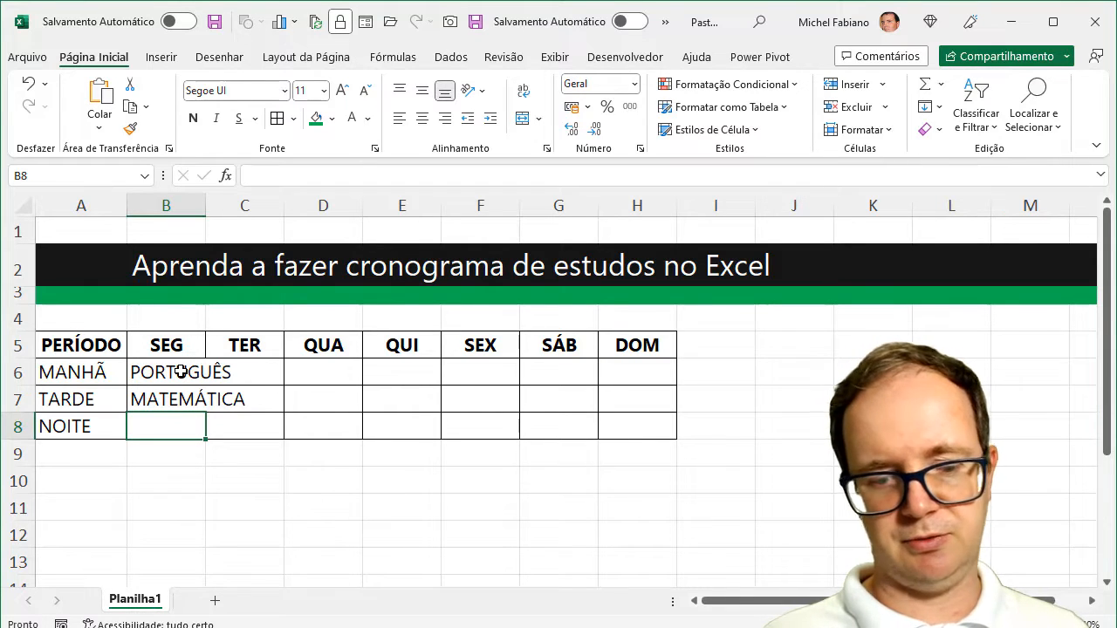
type("FÍSICA")
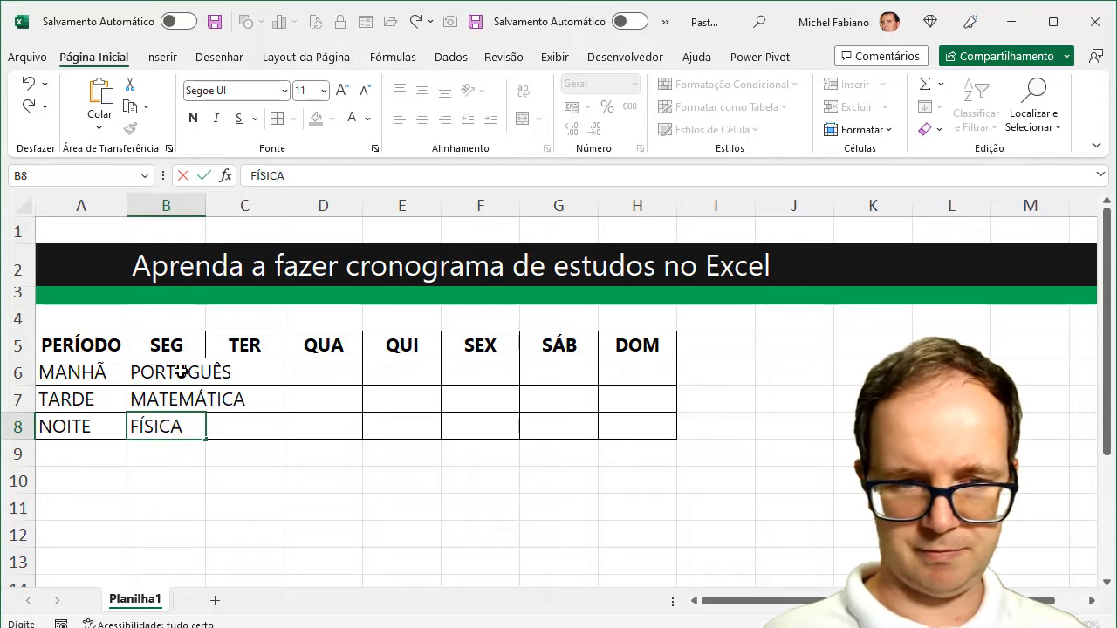
key("Tab")
key("Up")
key("Up")
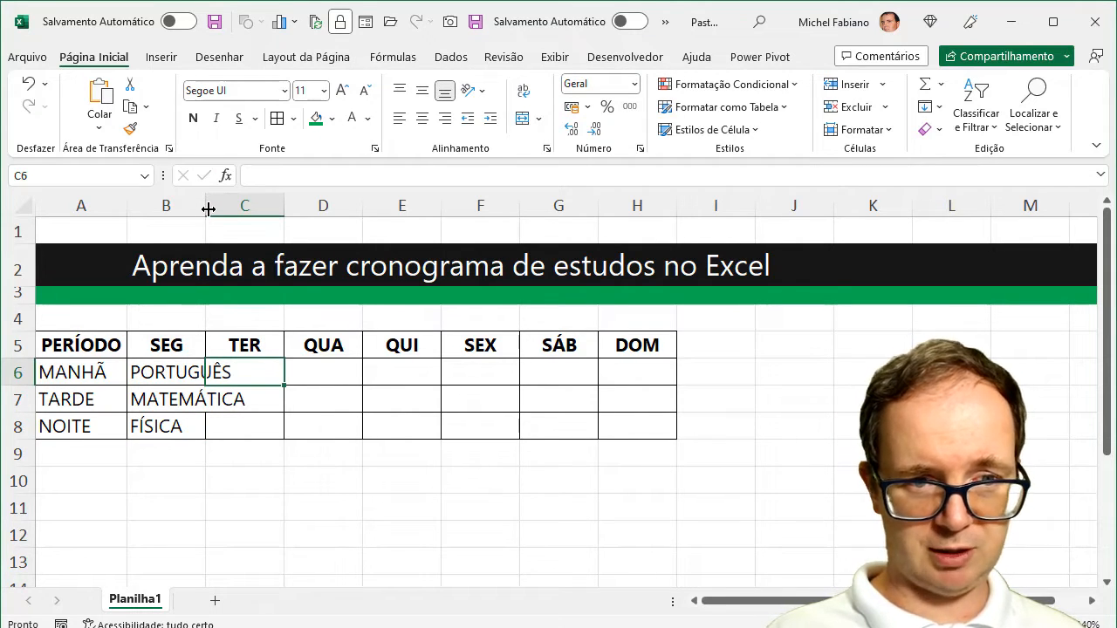
left_click_drag(205, 207, 263, 209)
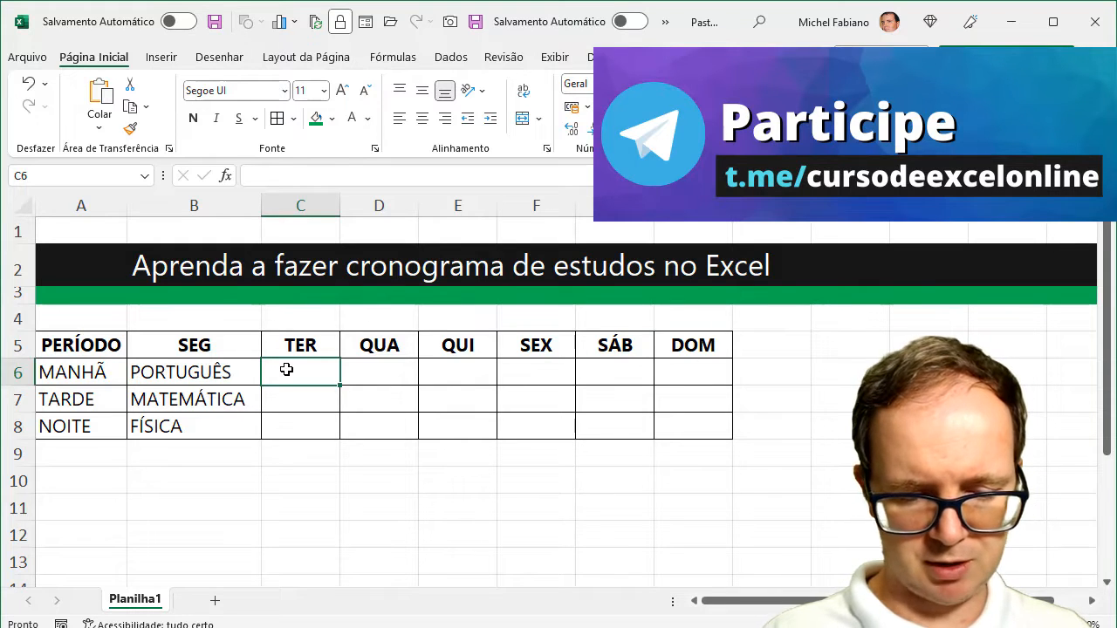
Enter HISTÓRIA, GEOGRAFIA and QUÍMICA as the Tuesday subjects in C6:C8 and widen column C to fit them
type("HIS")
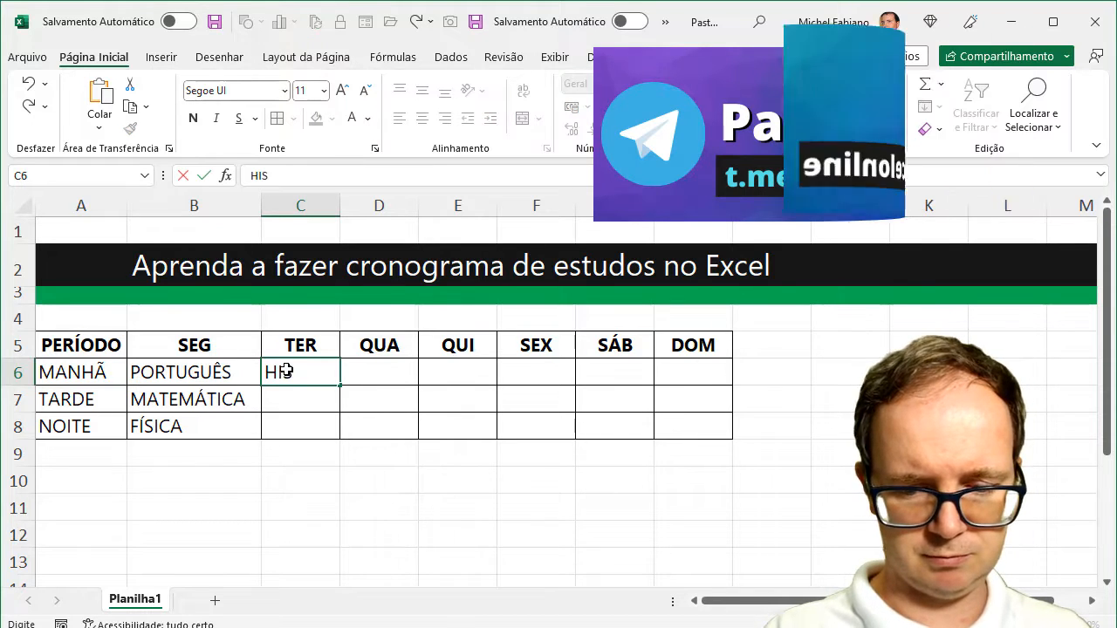
type("TÓRIA")
key("Return")
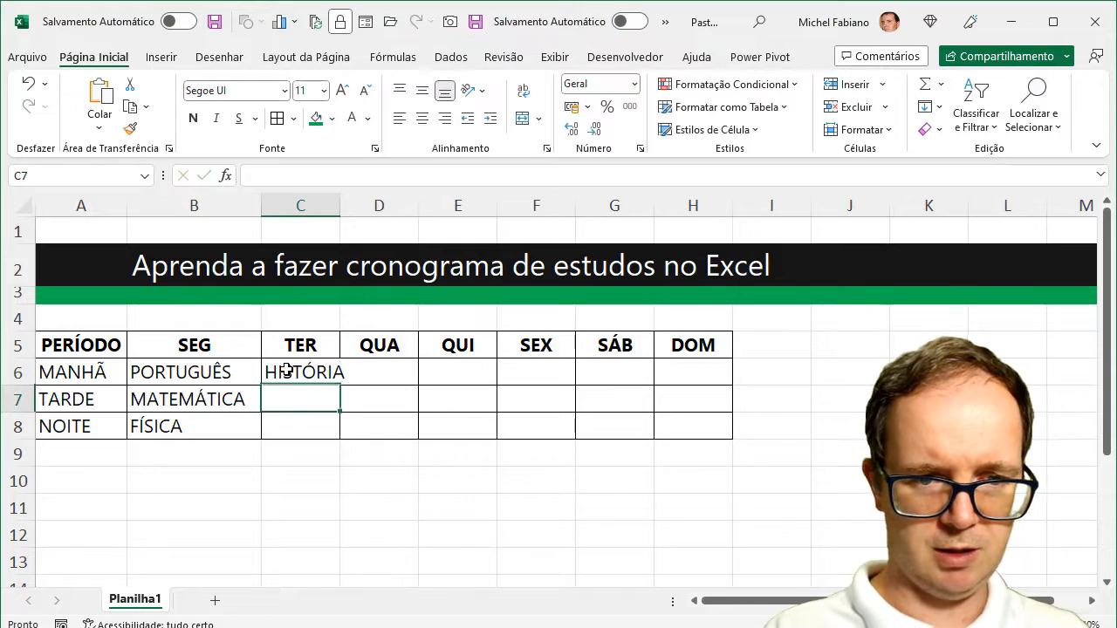
type("GEOGRAFIA")
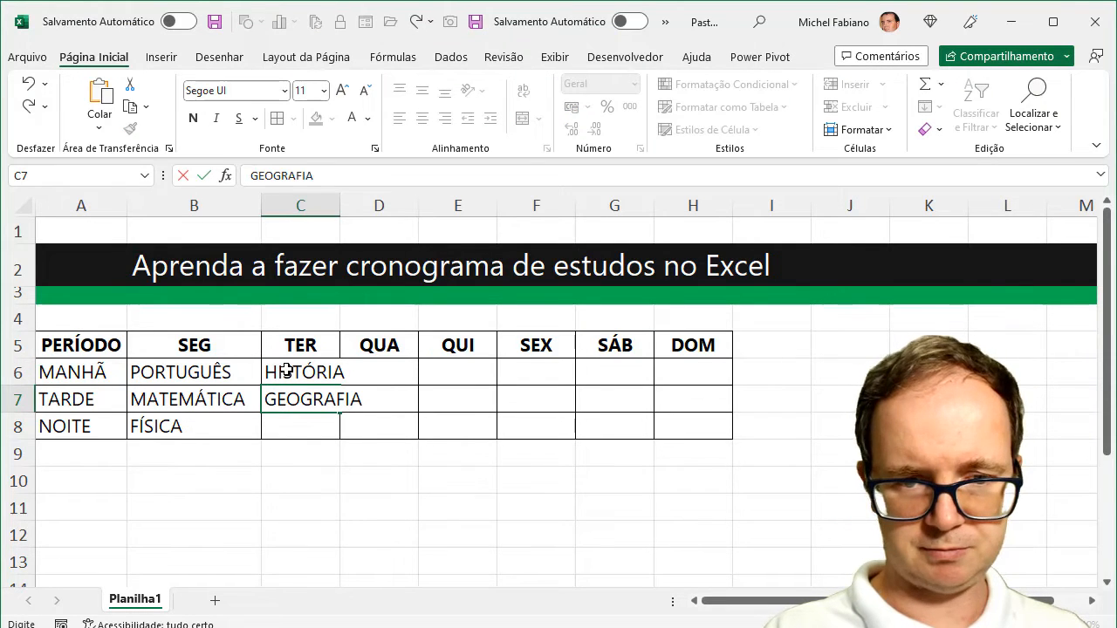
key("Return")
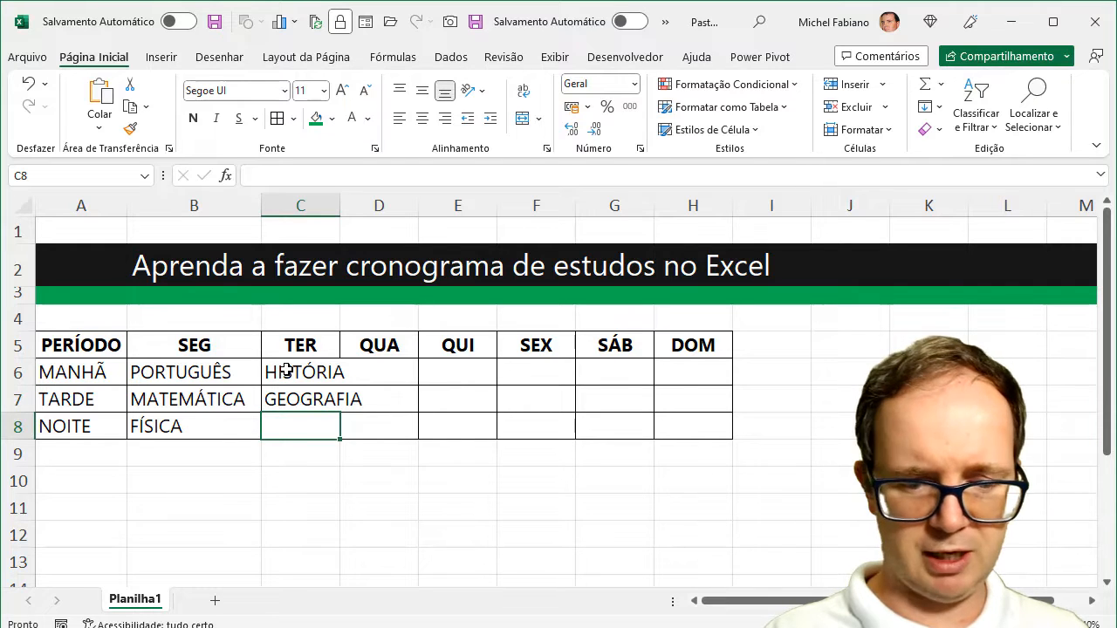
type("QUI")
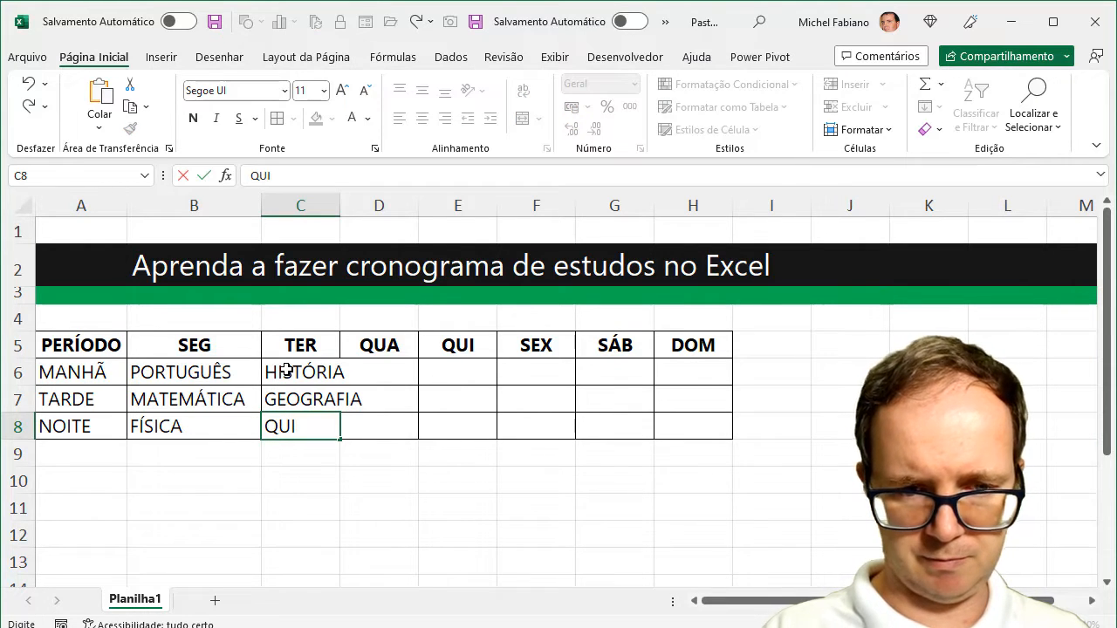
key("BackSpace")
type("ÍMICA")
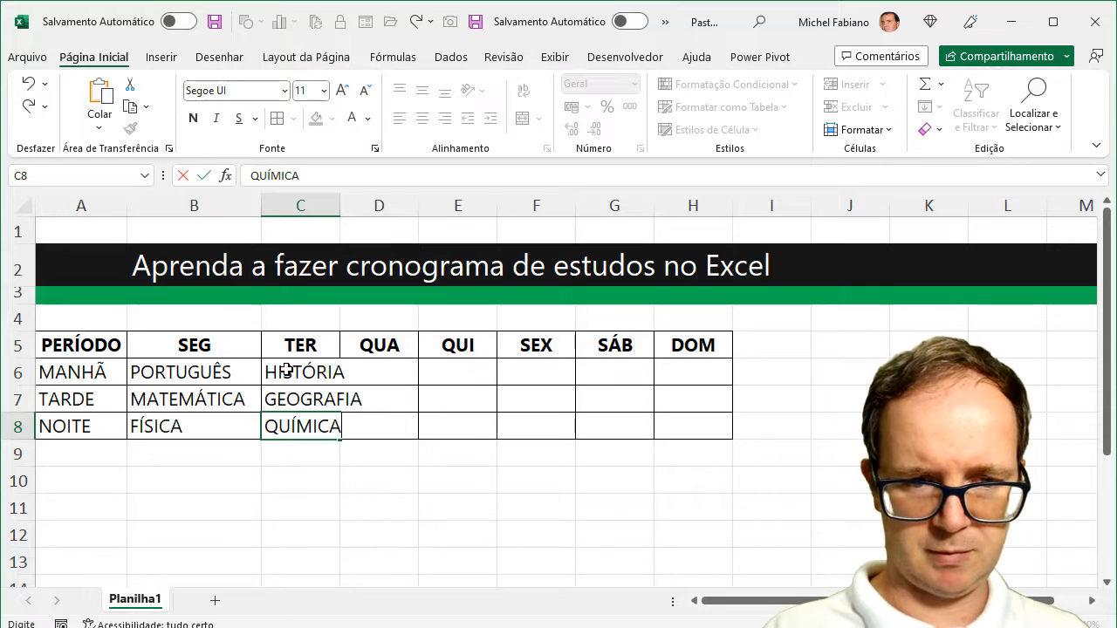
key("Return")
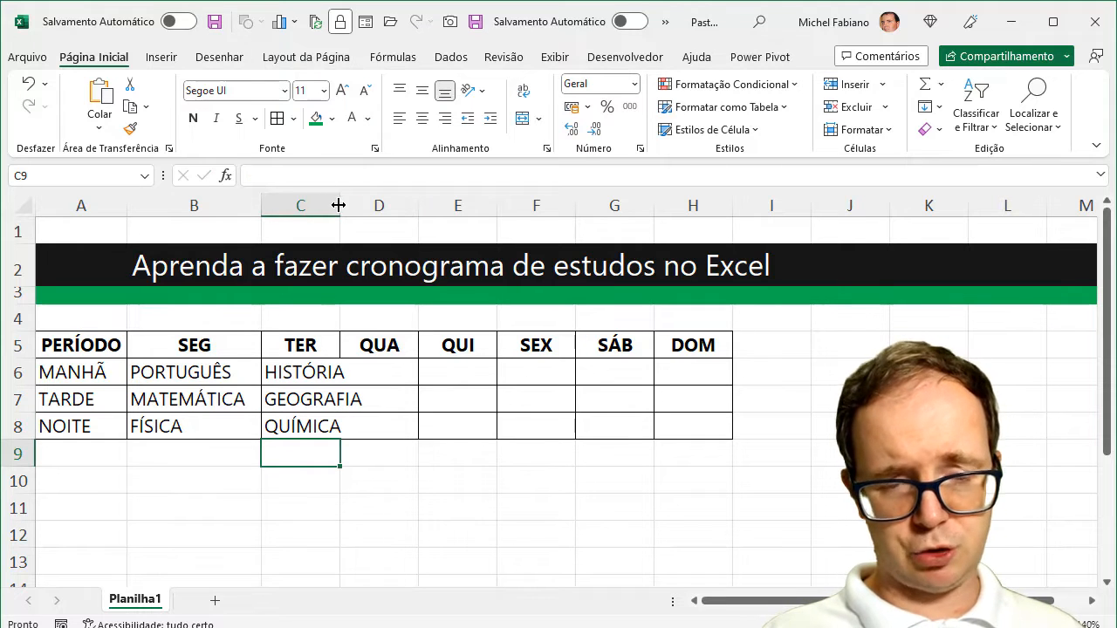
left_click_drag(340, 205, 380, 213)
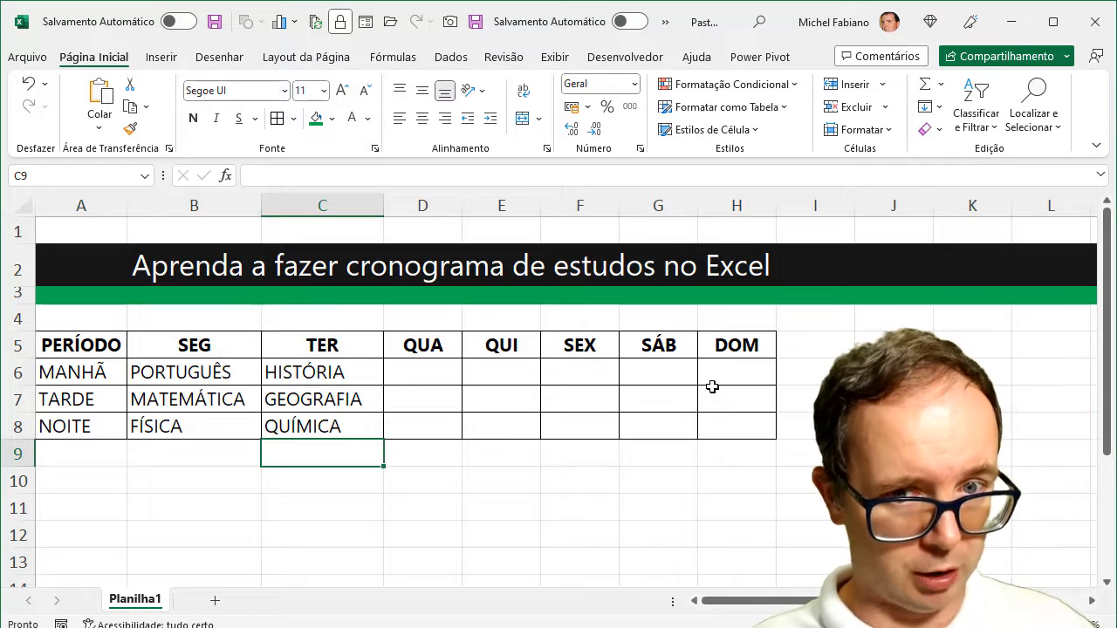
Add a new worksheet and enter the times 08:00, 09:00 and 10:00 in B3:B5
left_click(215, 602)
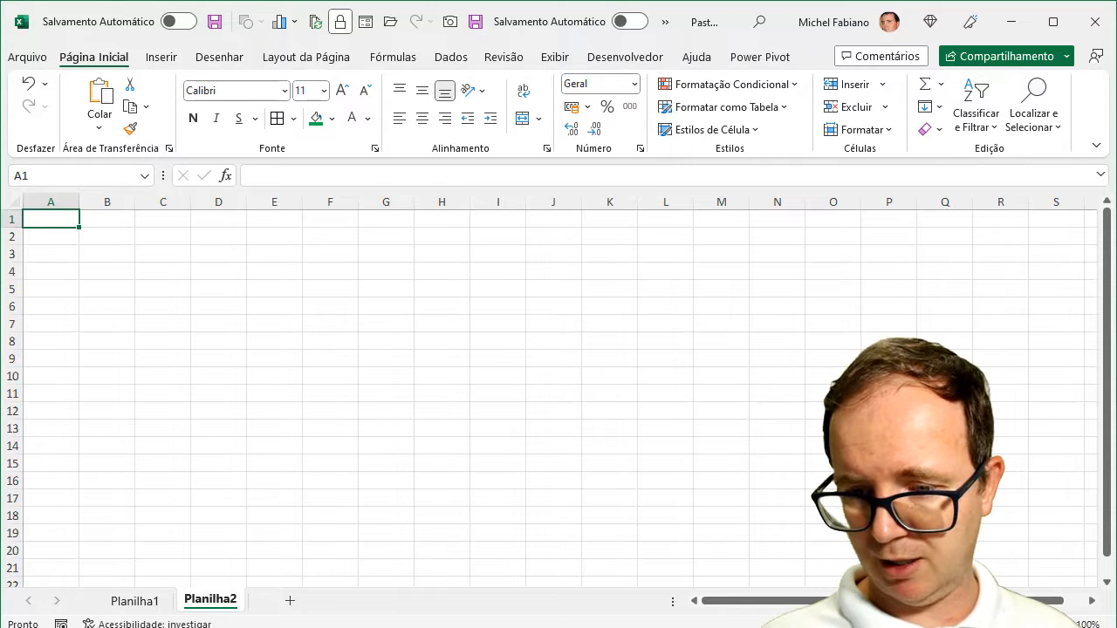
scroll(330, 335, "up", 4)
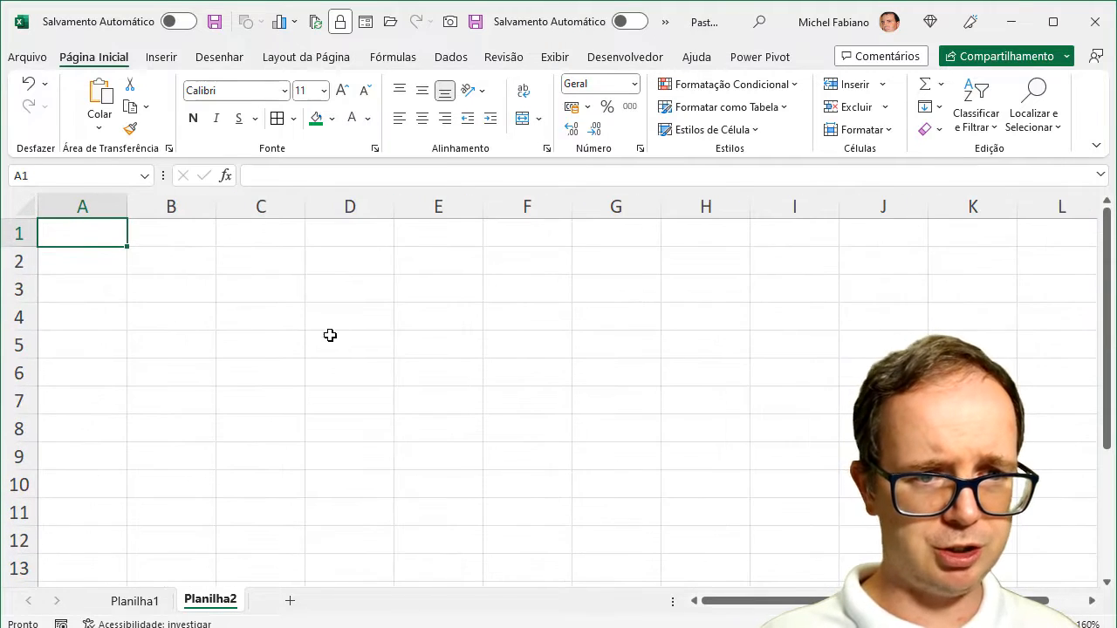
left_click(170, 267)
left_click(171, 286)
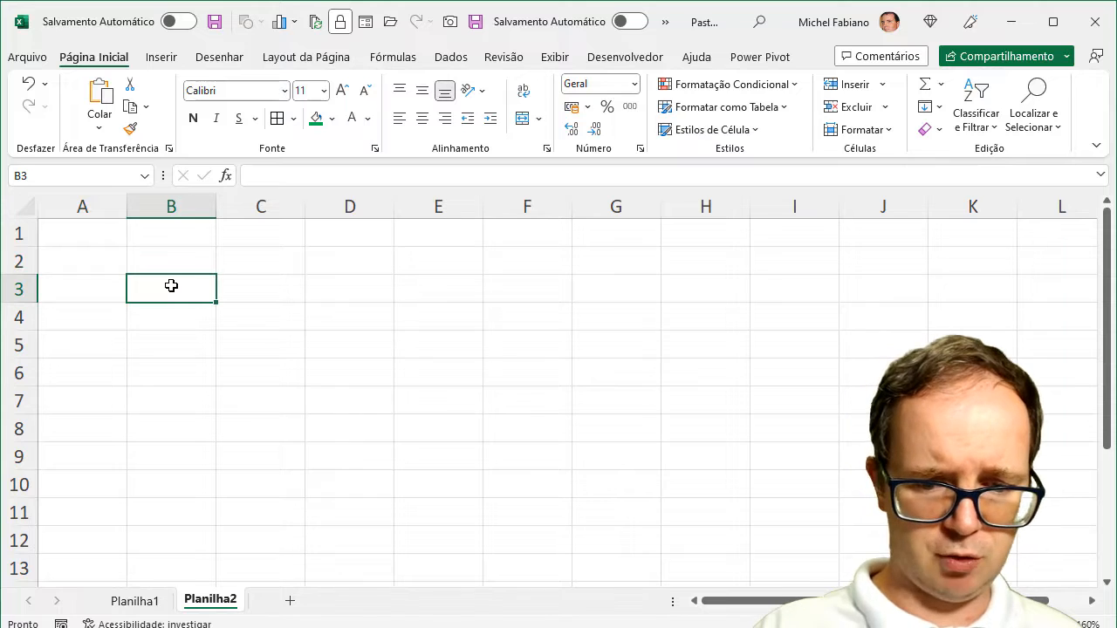
type("08:")
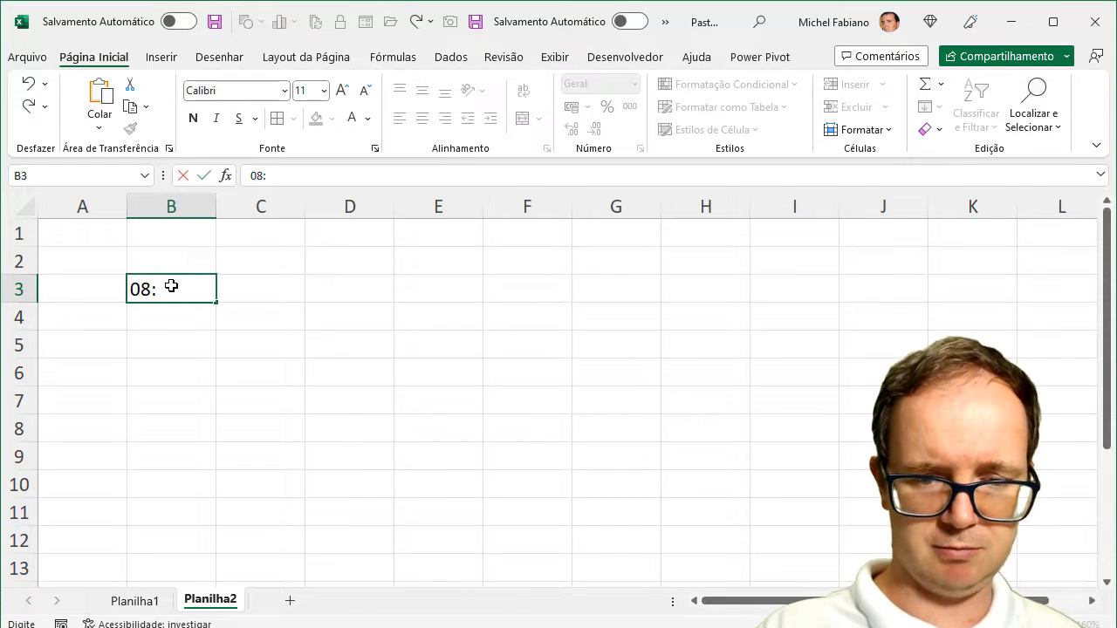
type("00")
key("Return")
type("09:00")
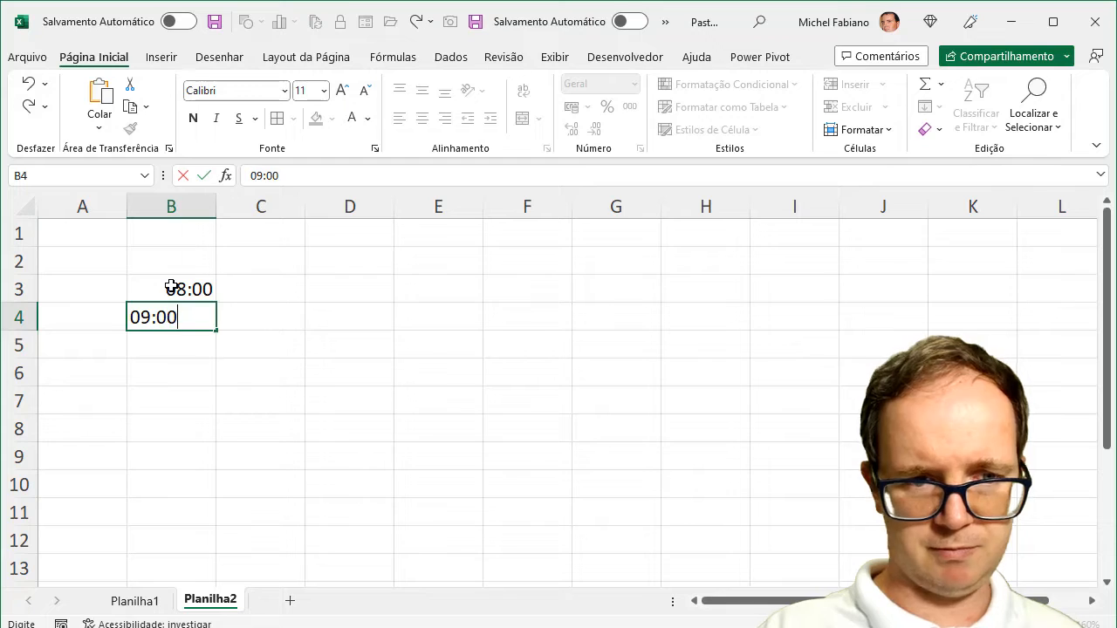
key("Return")
type("10:0")
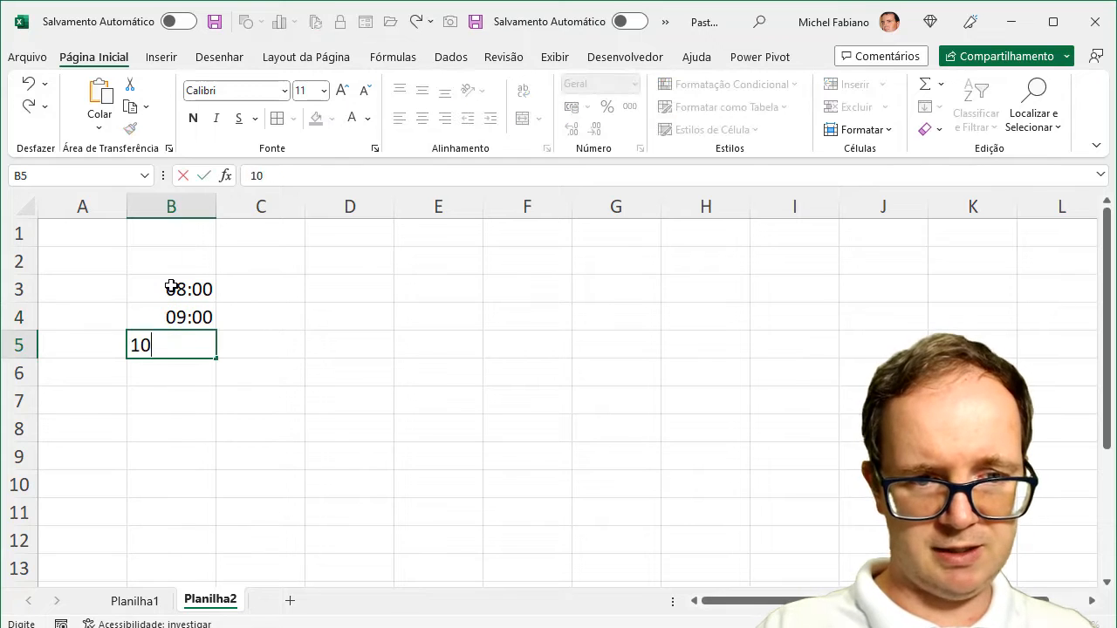
Enter 11:00, 12:00 and 13:00 in B6:B8 and extend the hourly series down to 18:00 in B13
type("11")
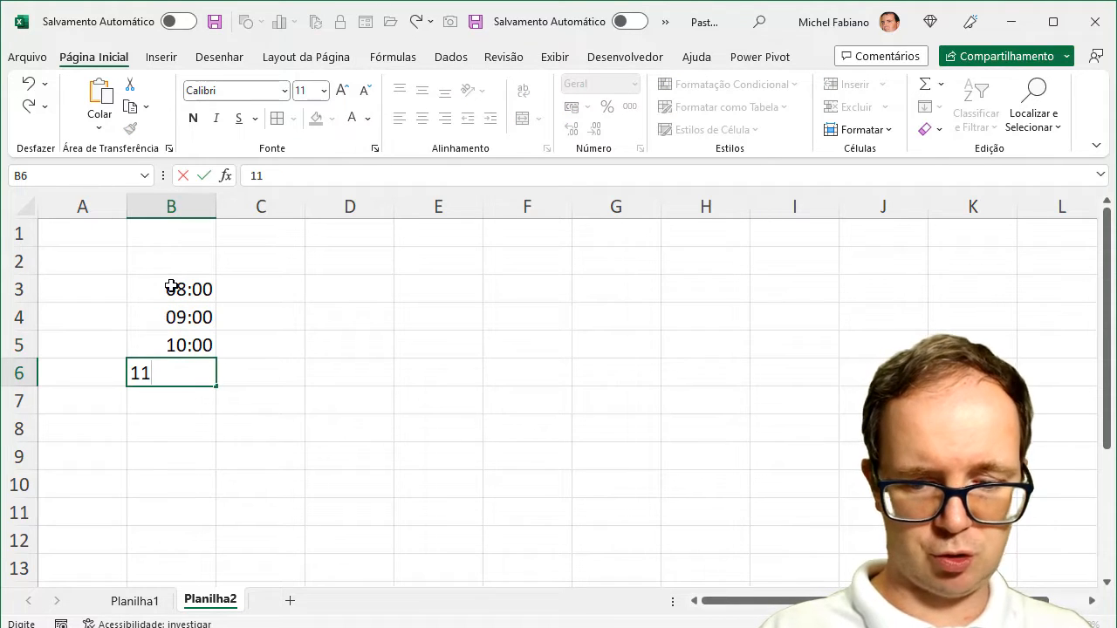
type(":00")
key("Return")
type("12:00")
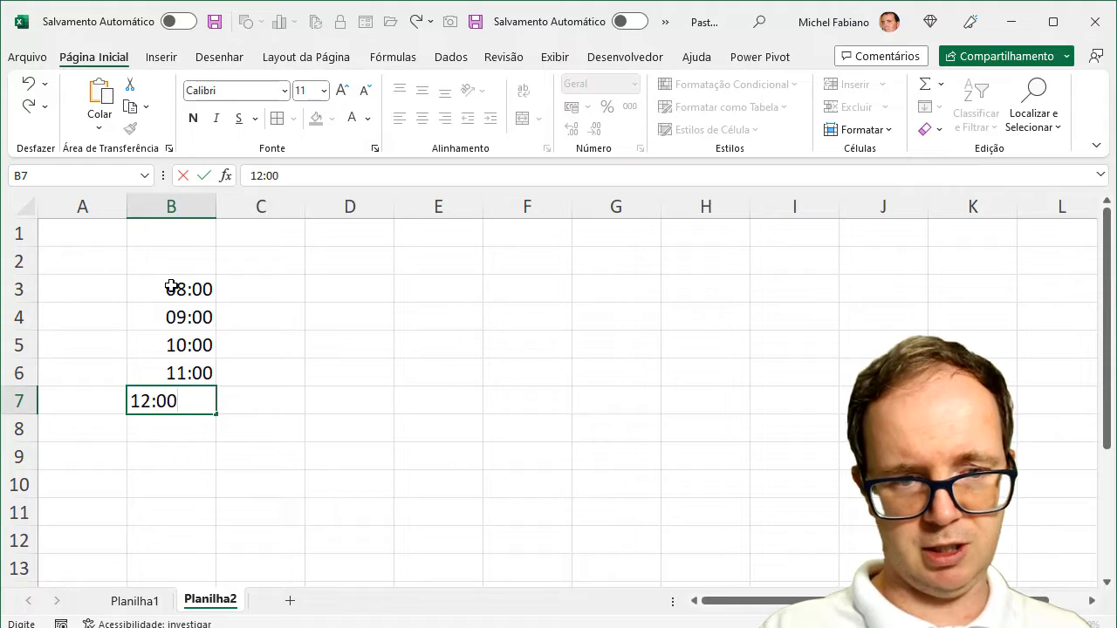
key("Return")
type("13:00")
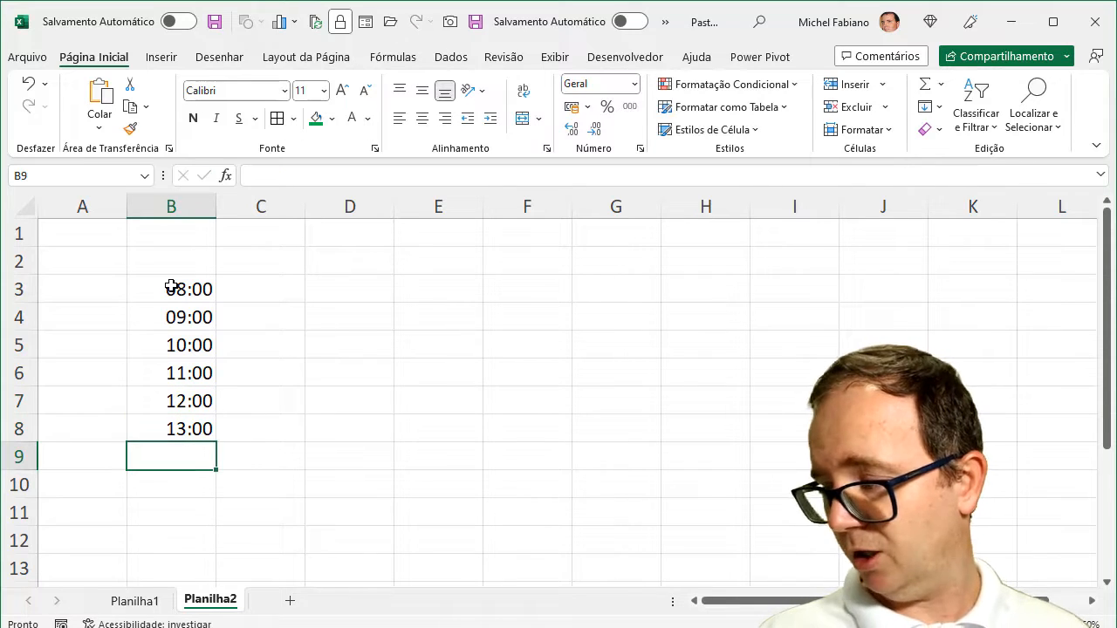
key("Return")
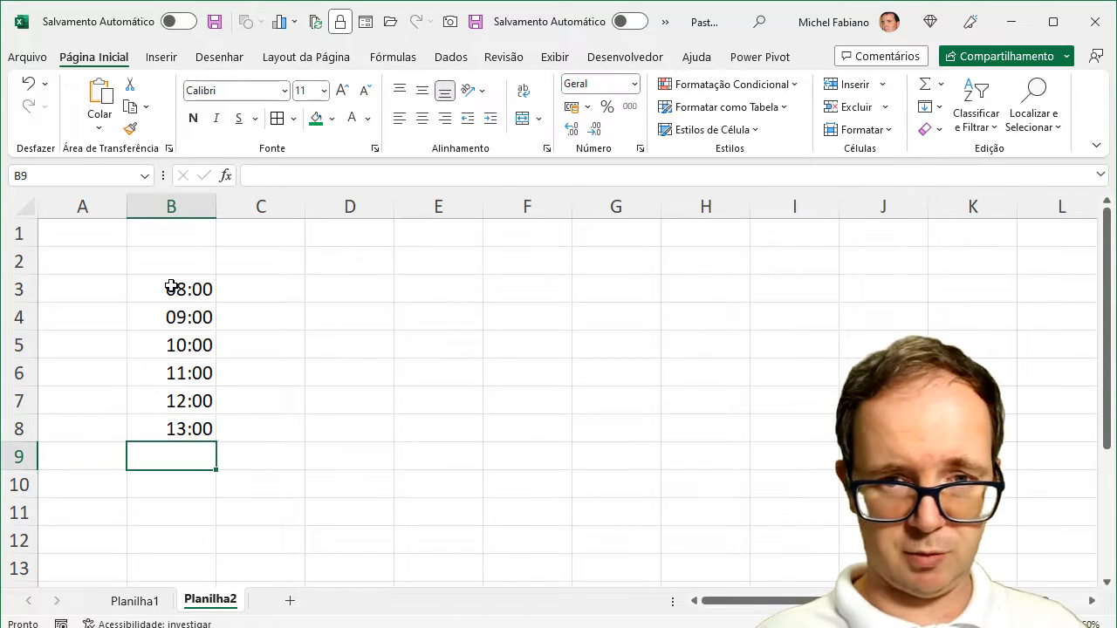
left_click_drag(183, 401, 210, 572)
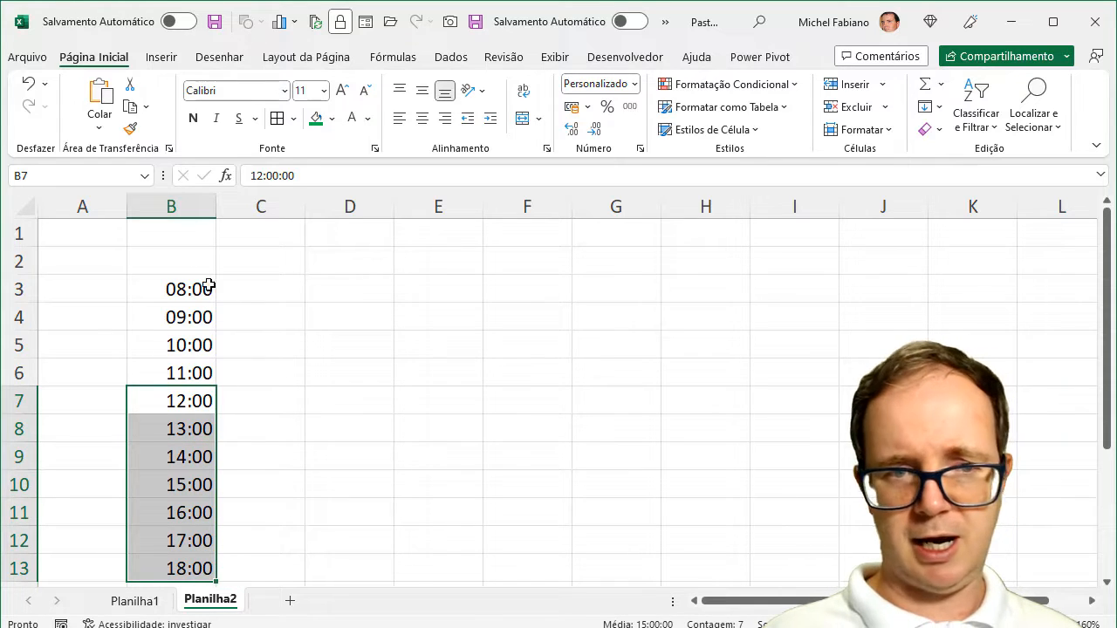
Enter HORÁRIO in B2 as the header above the times
left_click(191, 264)
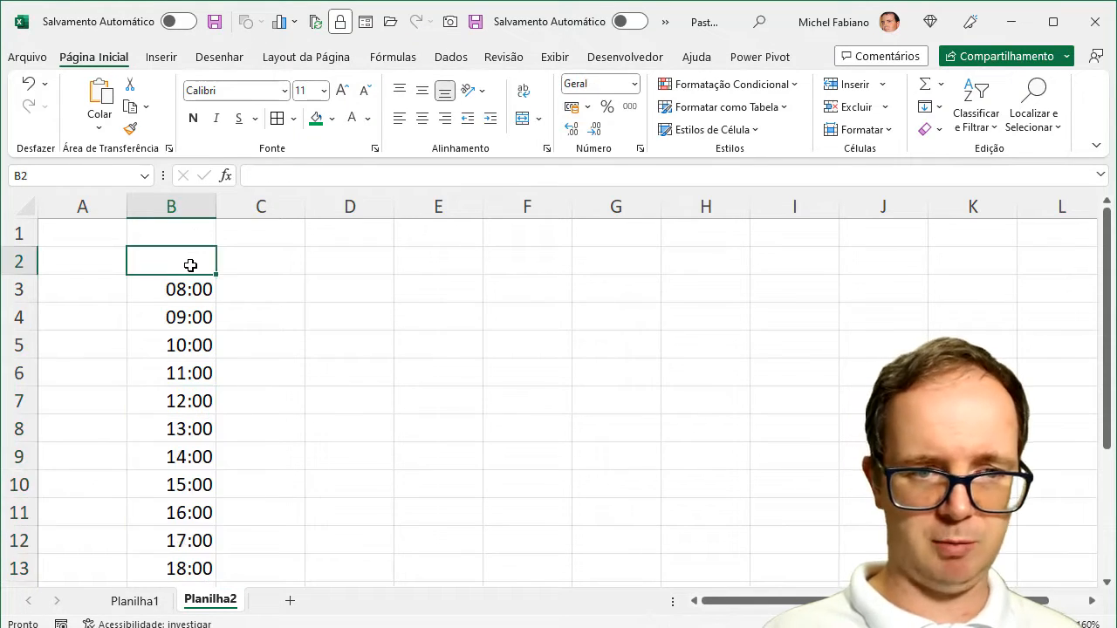
type("HORA")
key("BackSpace")
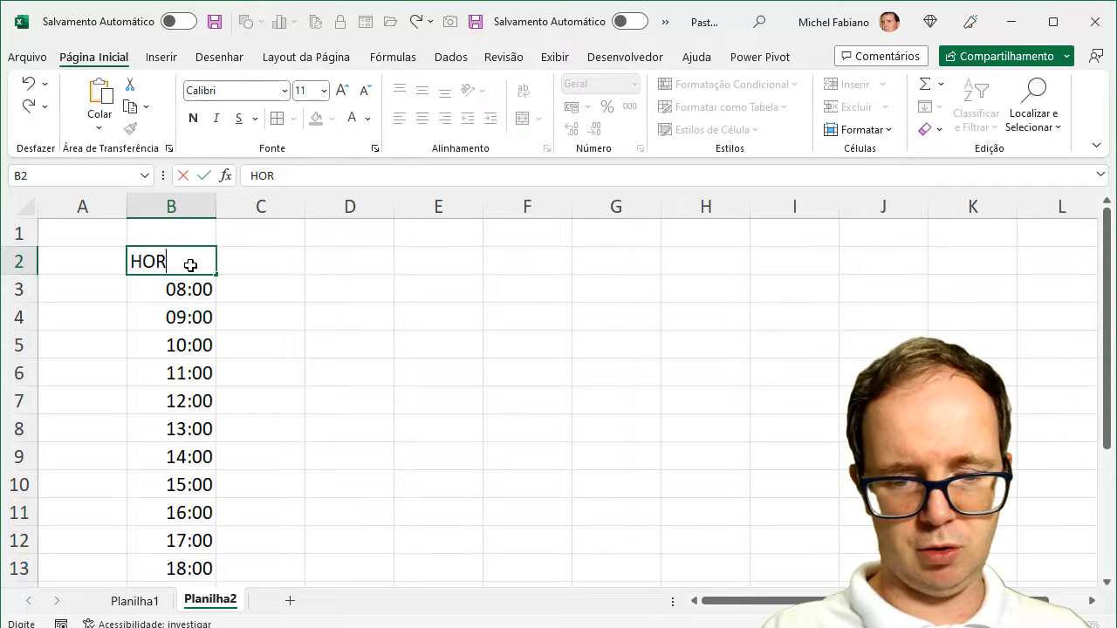
type("ÁRIO")
key("Return")
Enter SEGUNDA-FEIRA in C2 as the first weekday header
left_click(256, 268)
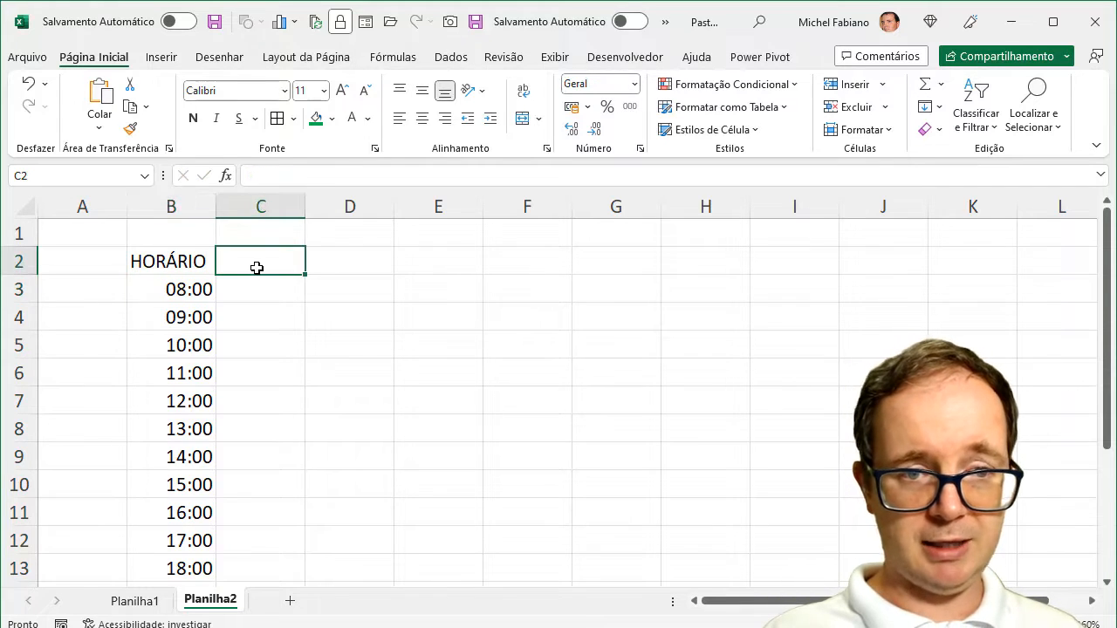
type("S")
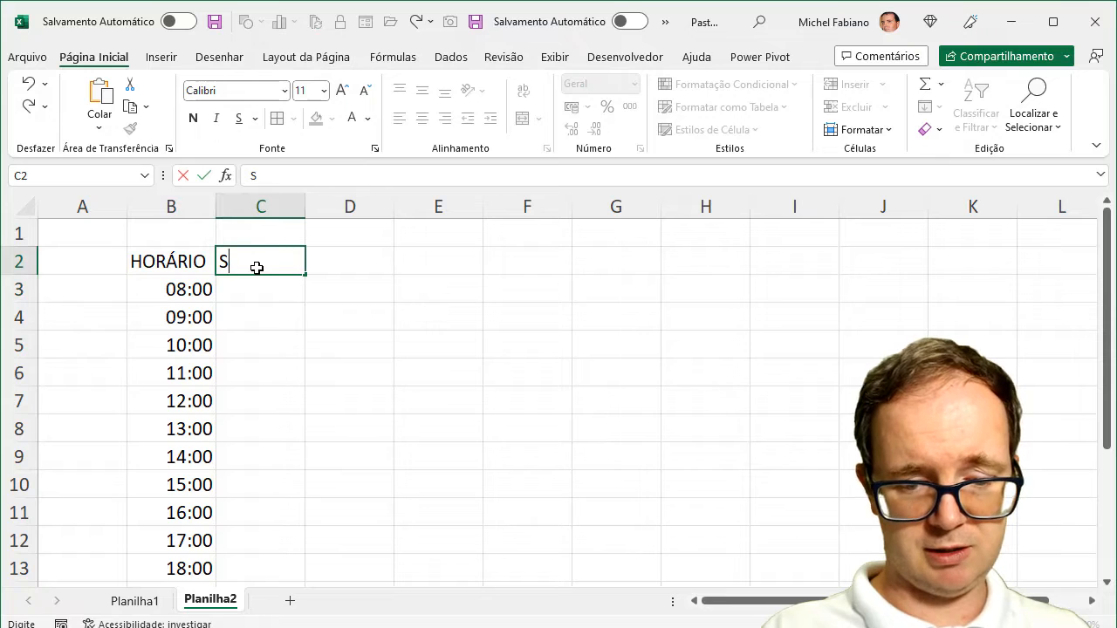
type("EGUNDA-F")
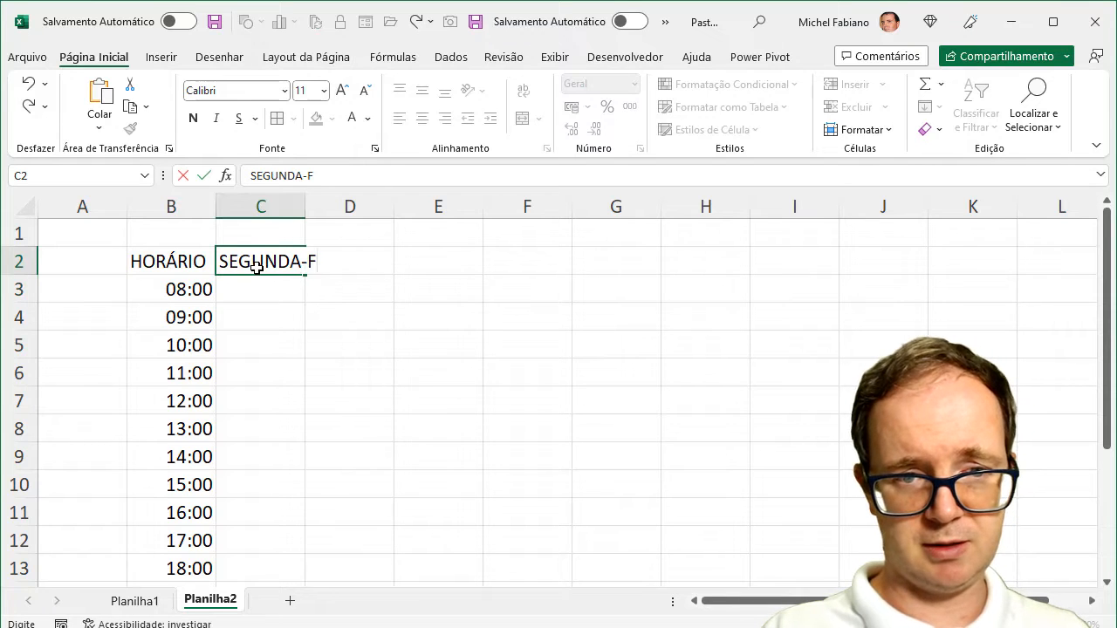
key("BackSpace")
key("BackSpace")
key("Return")
left_click(265, 259)
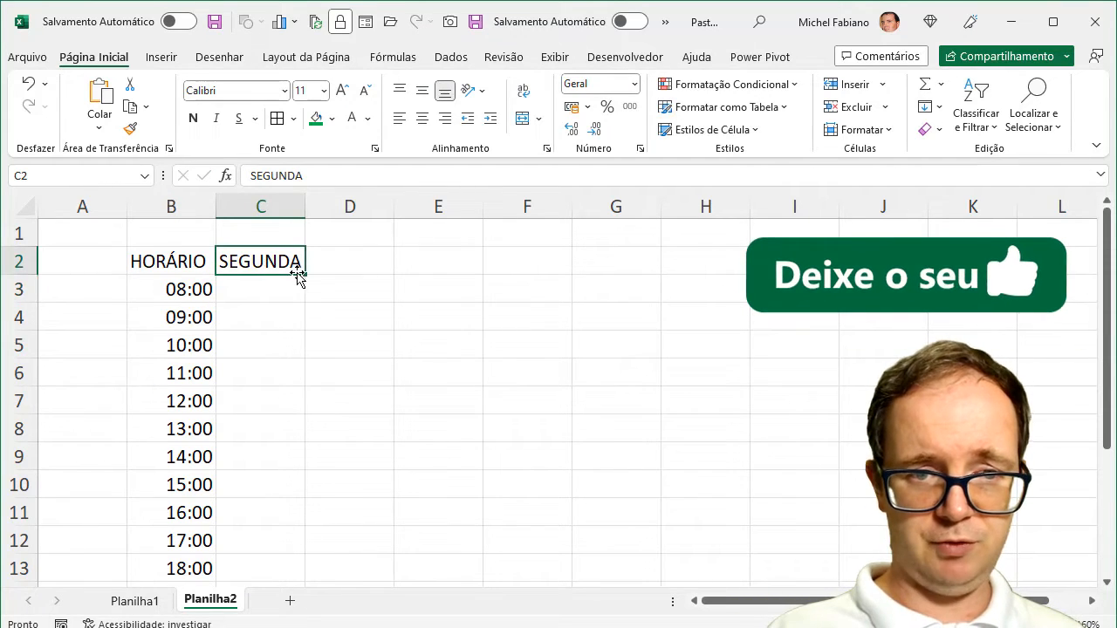
mouse_move(305, 269)
left_mouse_down()
mouse_move(630, 251)
mouse_move(294, 289)
mouse_move(294, 273)
left_mouse_up()
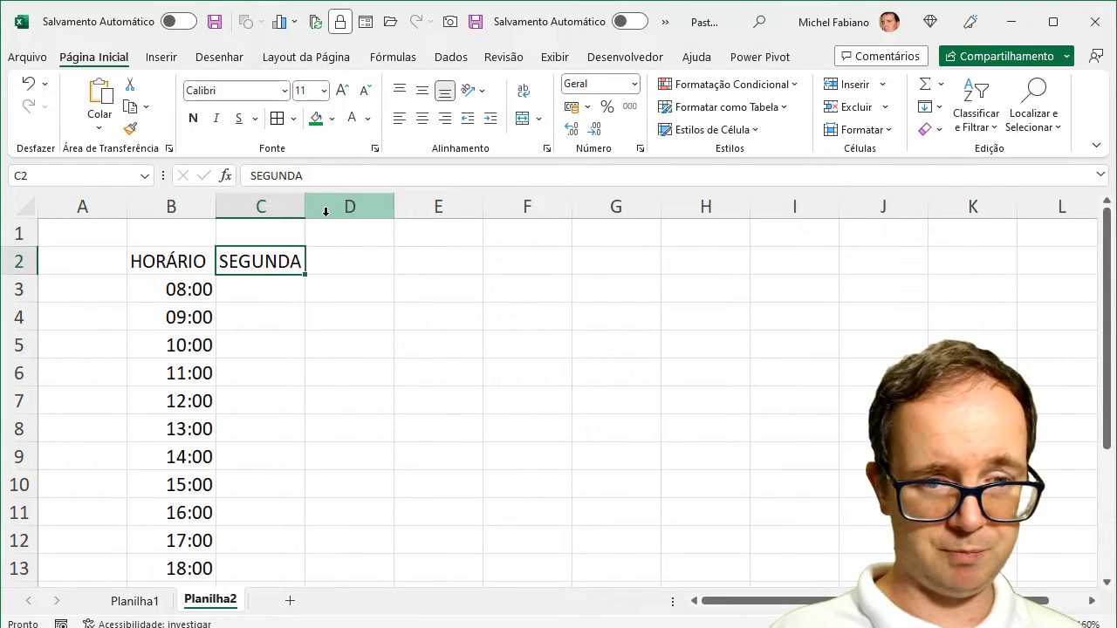
type("SEGUNDA")
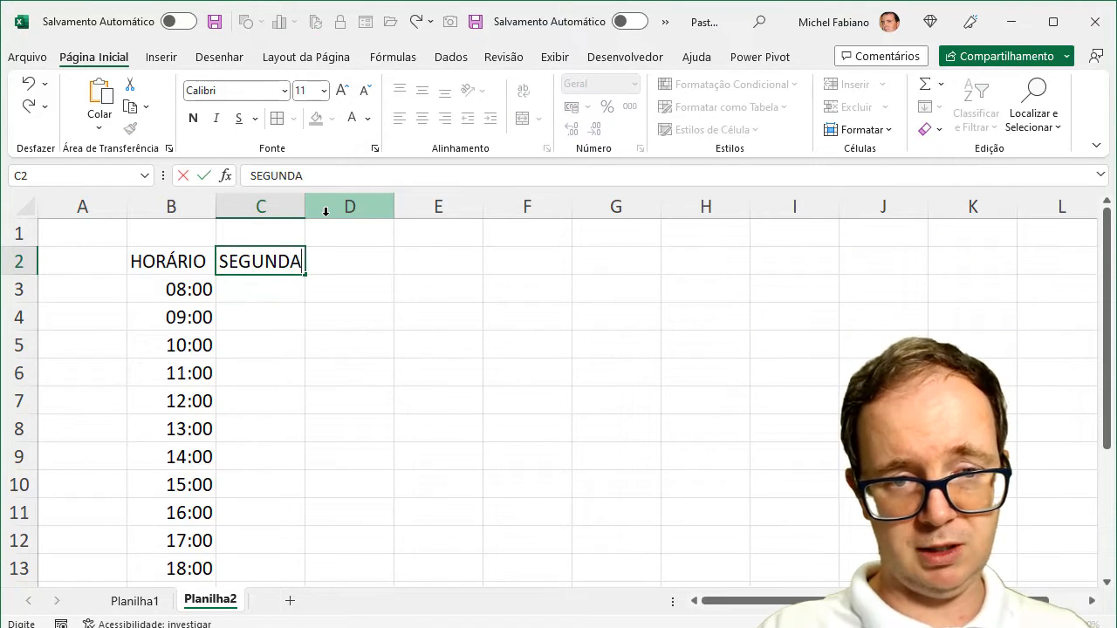
type("-FEIRA")
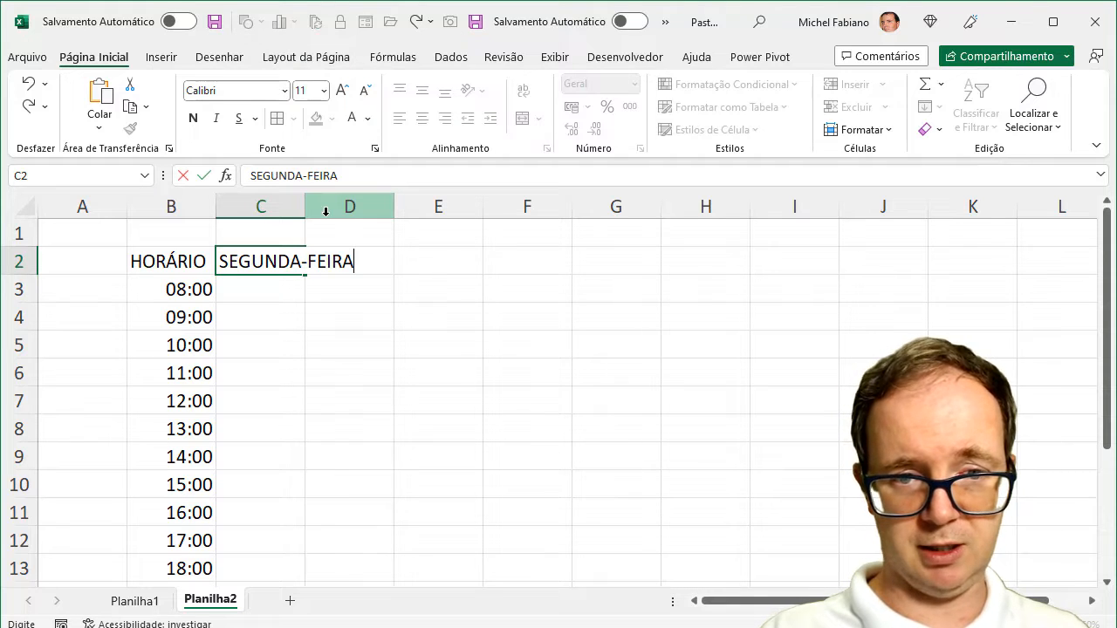
key("Return")
Fill the weekday series from SEGUNDA-FEIRA in C2 across to DOMINGO in I2
left_click(269, 263)
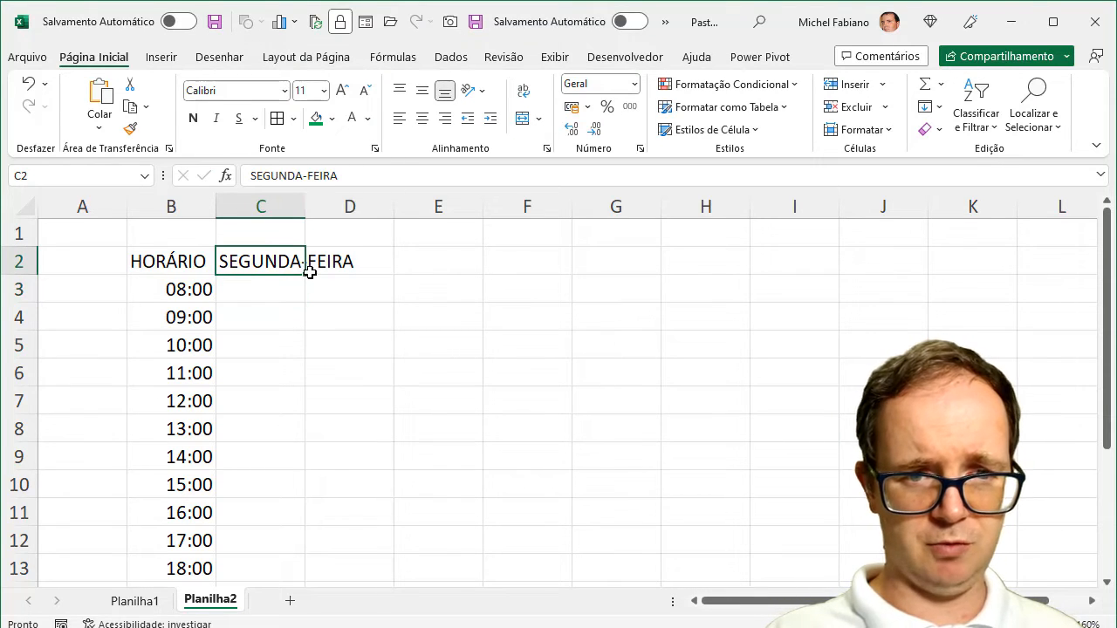
left_click(308, 279)
left_click(262, 242)
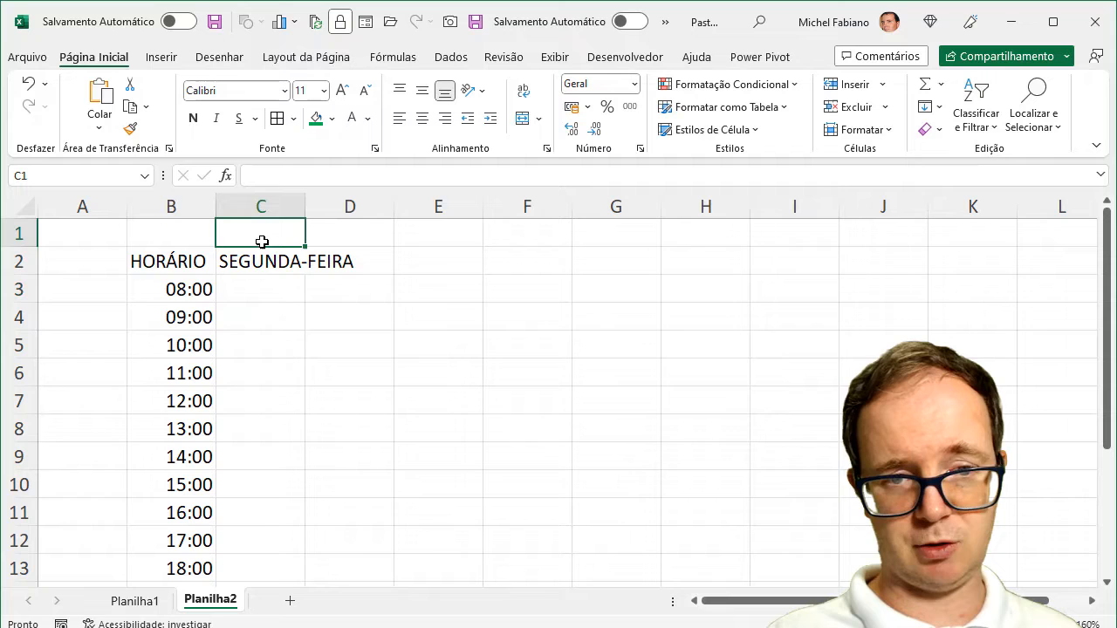
left_click(295, 280)
left_click(299, 266)
left_click_drag(304, 275, 823, 257)
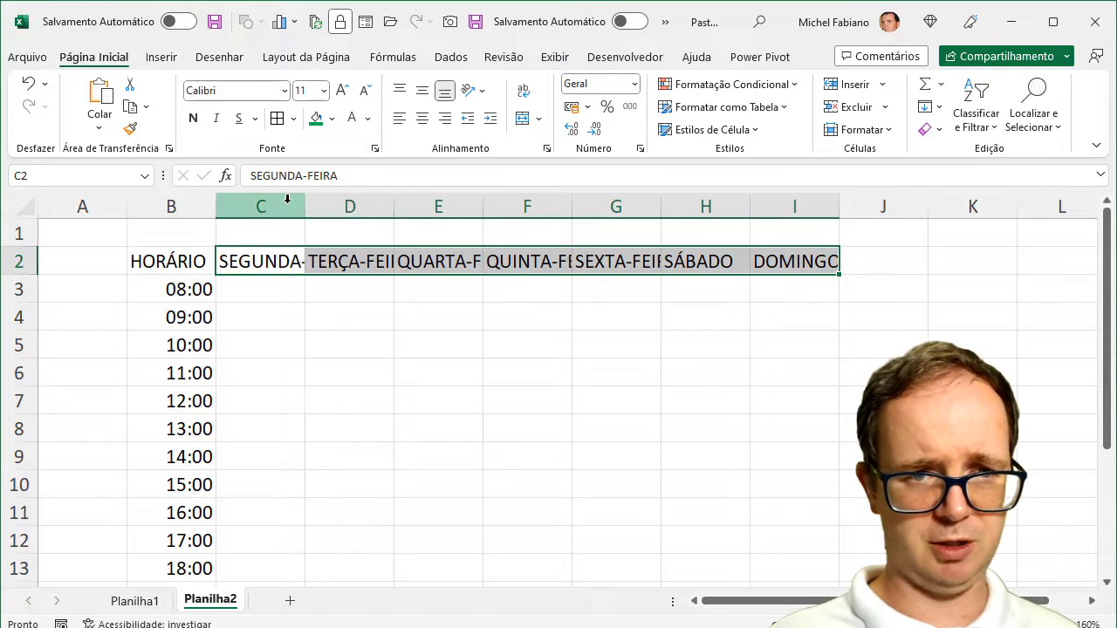
Autofit columns C to I to the weekday names and narrow column A to a slim margin
left_click_drag(294, 202, 805, 186)
double_click(838, 206)
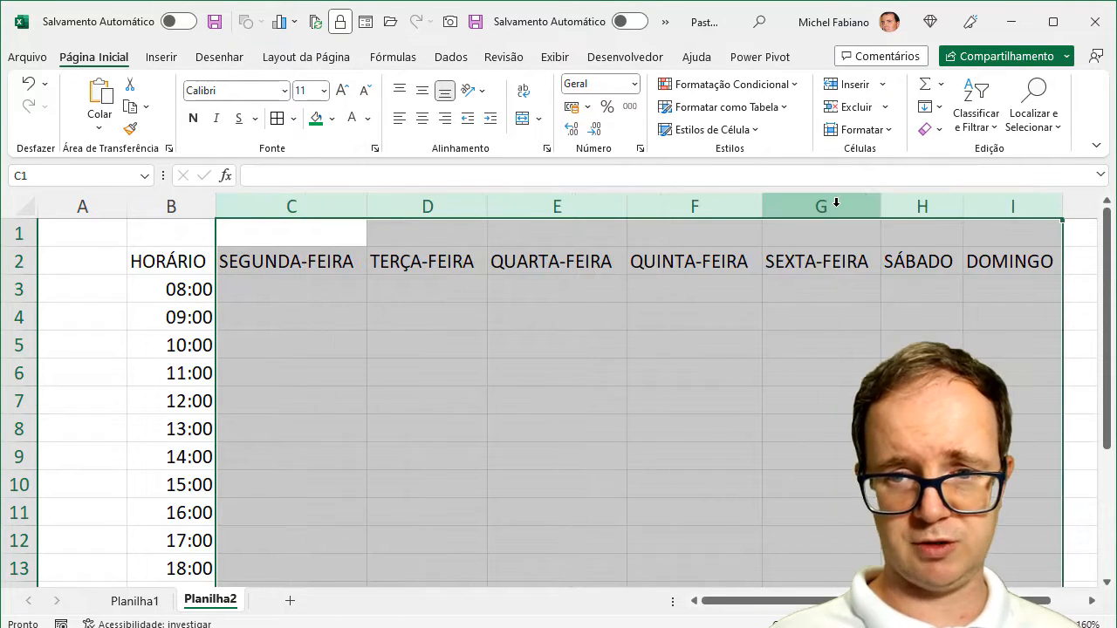
left_click(604, 315)
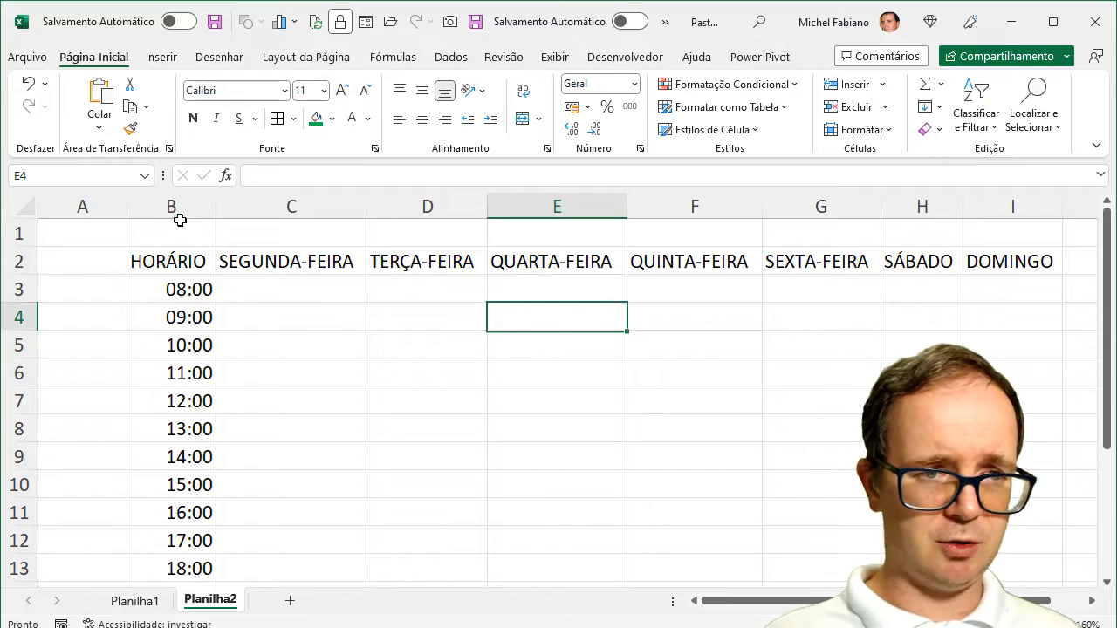
left_click_drag(127, 206, 62, 203)
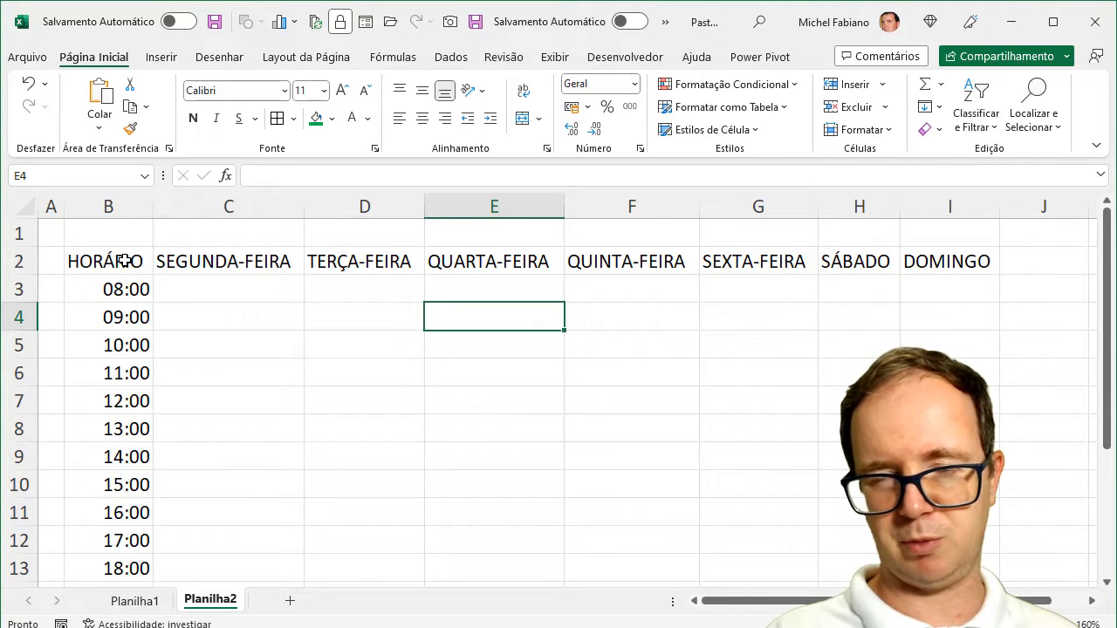
Apply all borders to the schedule table in B2:I13
left_click_drag(125, 260, 994, 569)
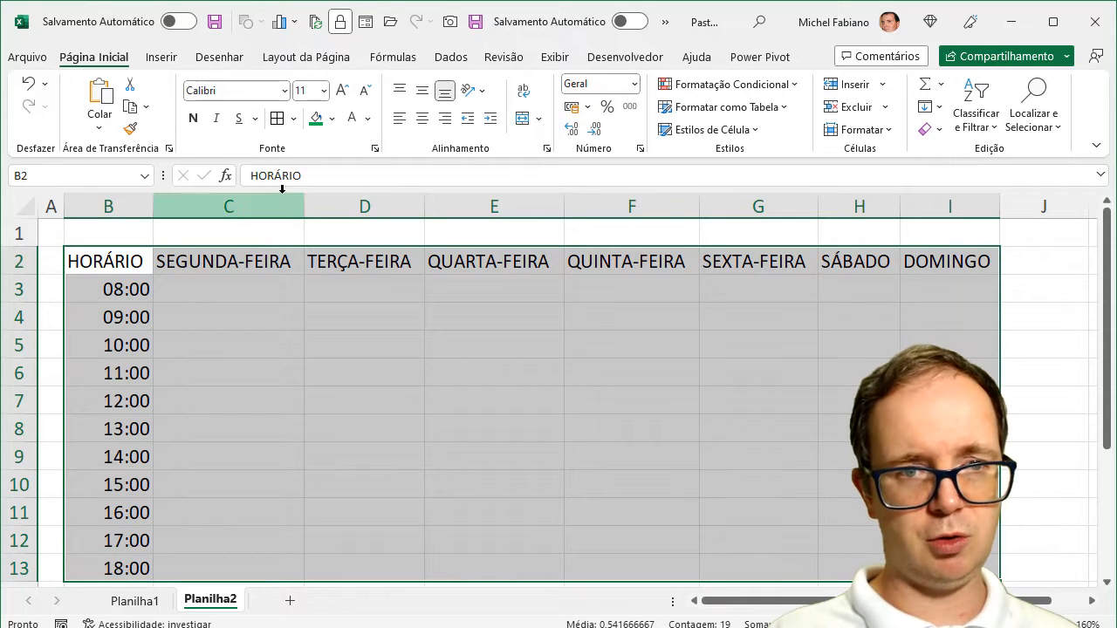
left_click(276, 120)
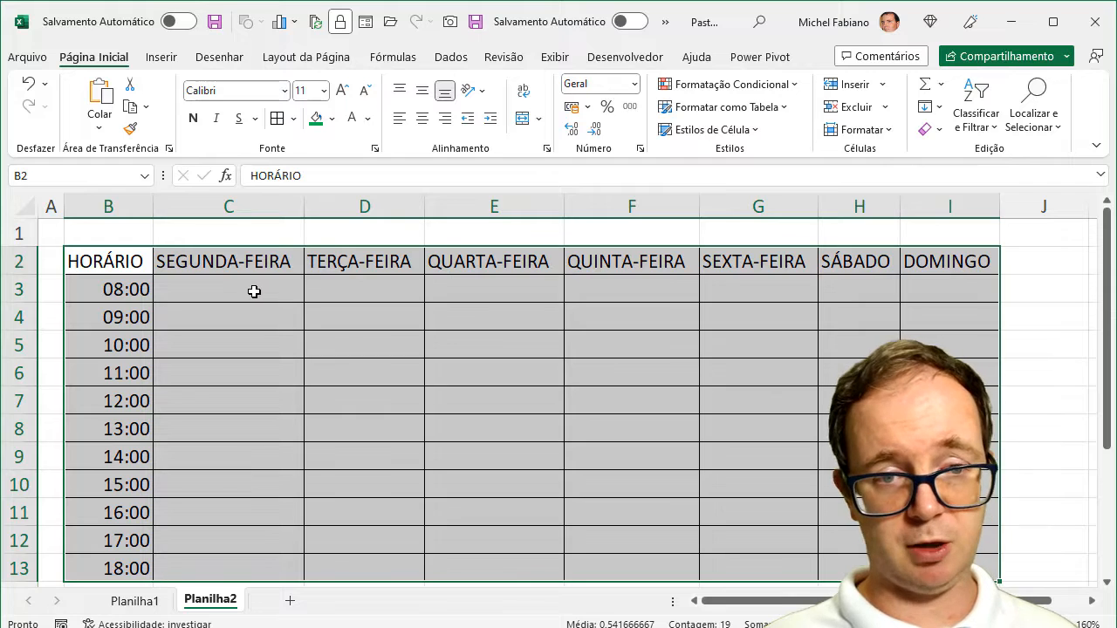
left_click_drag(253, 291, 951, 569)
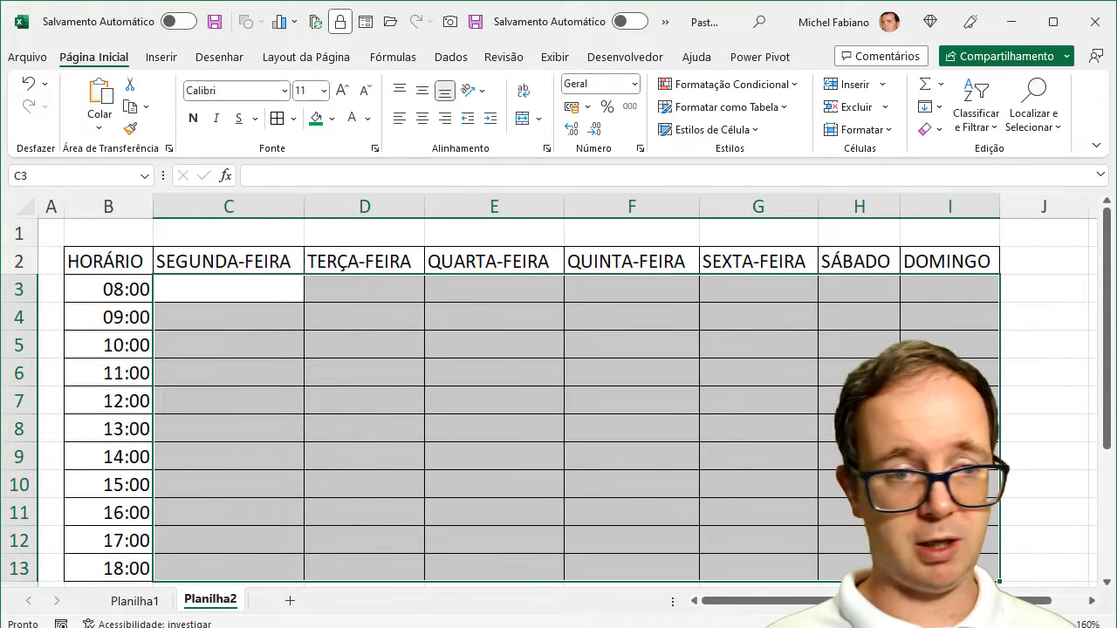
Enter MATEMÁTICA in C3 and C4 for Monday's 08:00 and 09:00 slots
left_click(192, 287)
type("MATE")
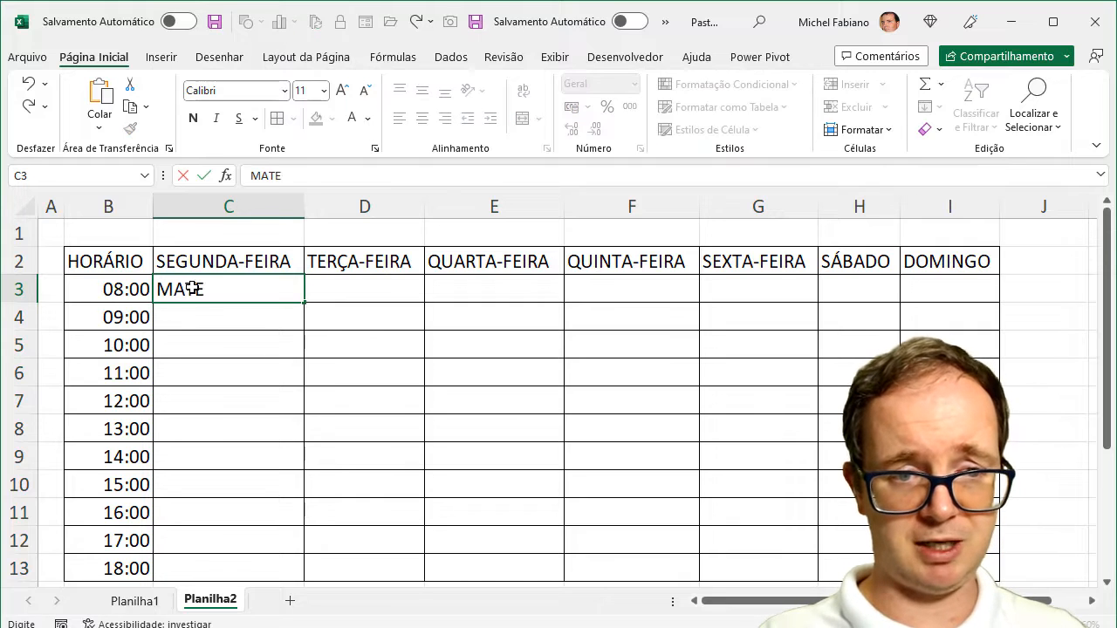
type("MÁTICA")
key("Return")
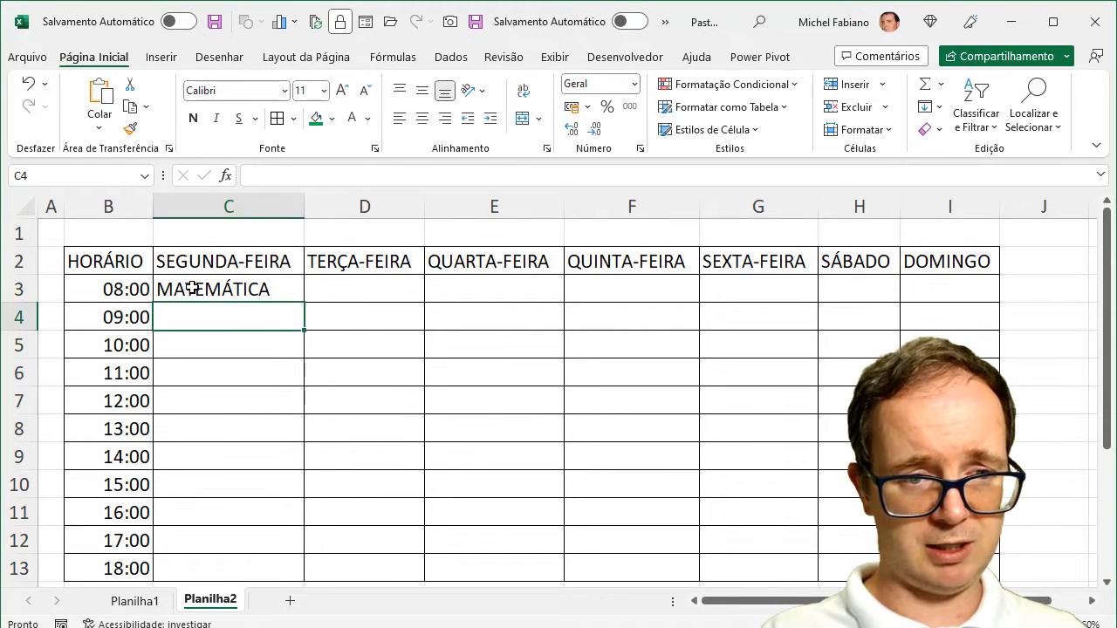
type("MA")
key("Return")
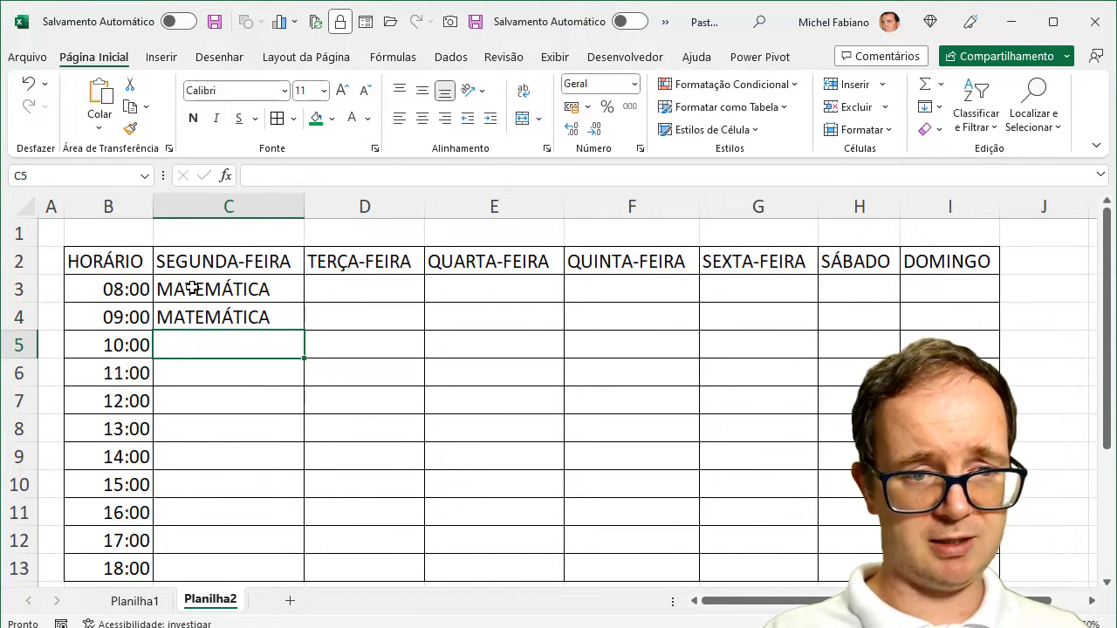
Fill Monday's 10:00 to 12:00 slots in C5:C7 with REVISÃO, EXERCÍCIOS and ALMOÇO
type("REVISÃO")
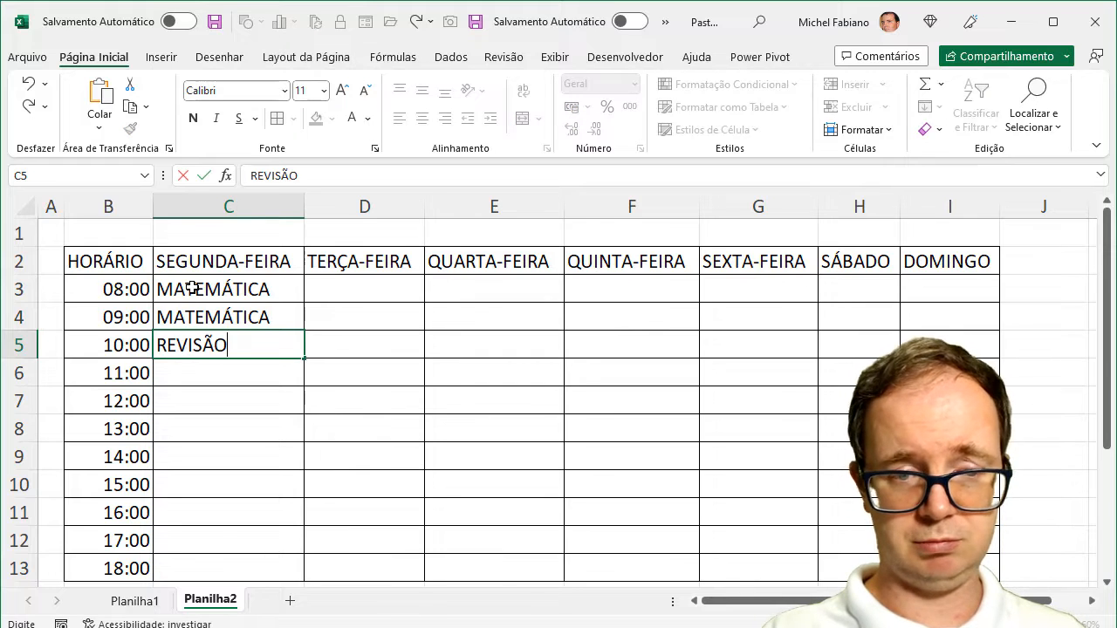
key("Return")
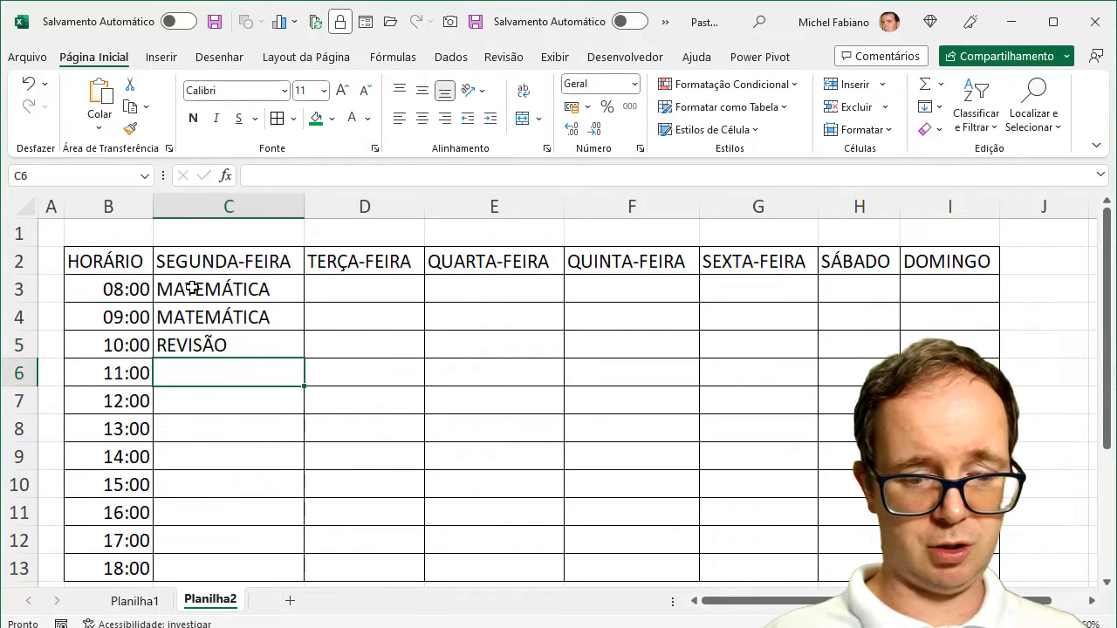
type("EXERCÍCIOS")
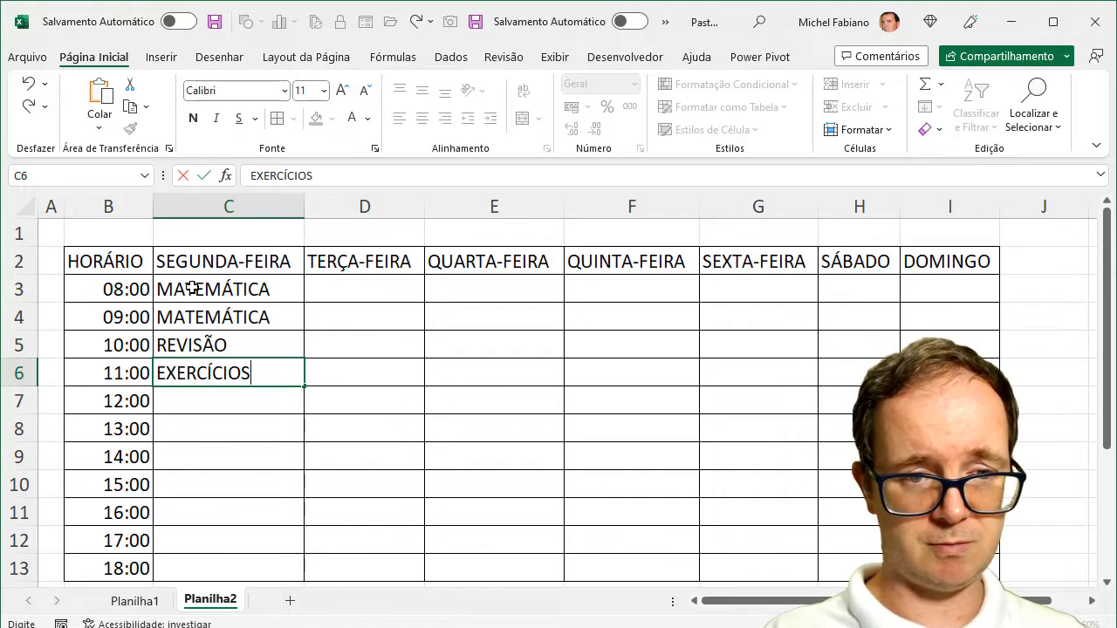
key("Return")
type("AL,O")
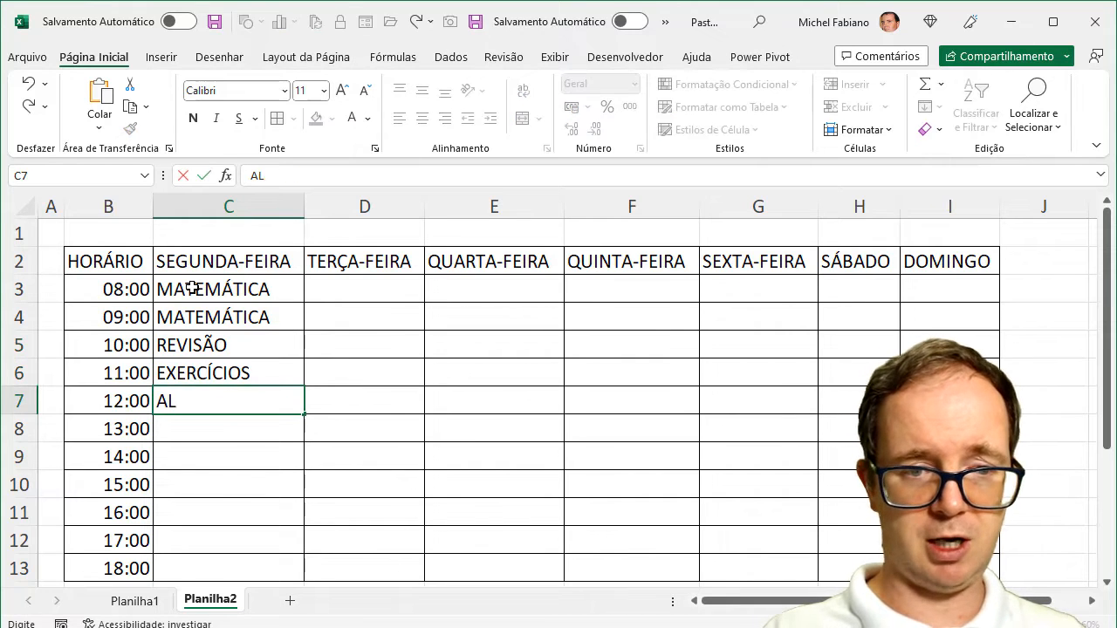
key("BackSpace")
key("BackSpace")
type("MOÇO")
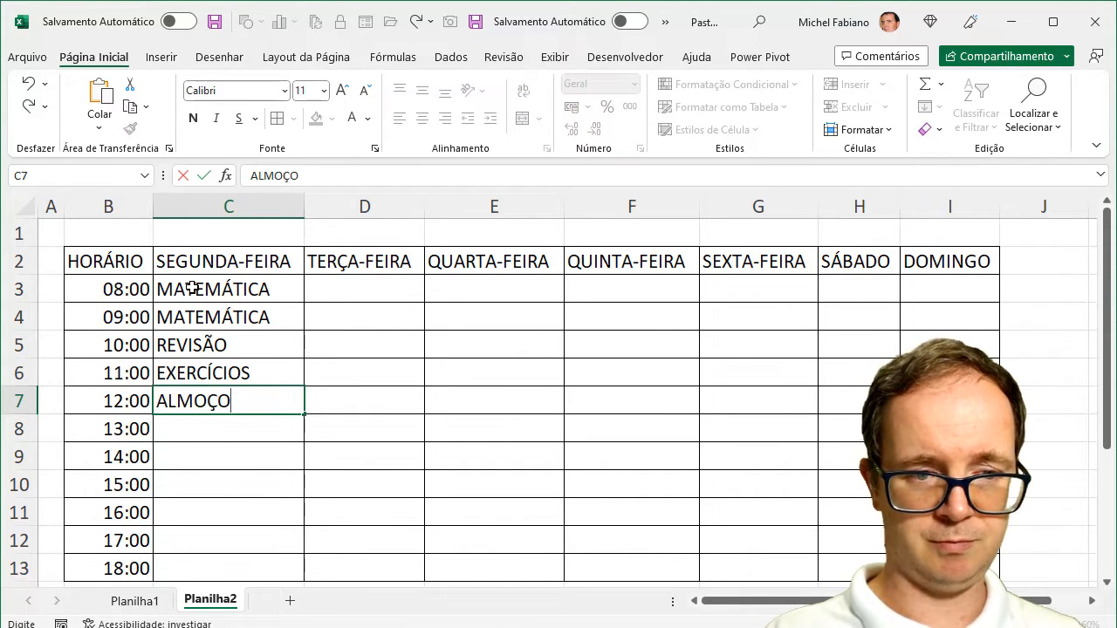
key("Return")
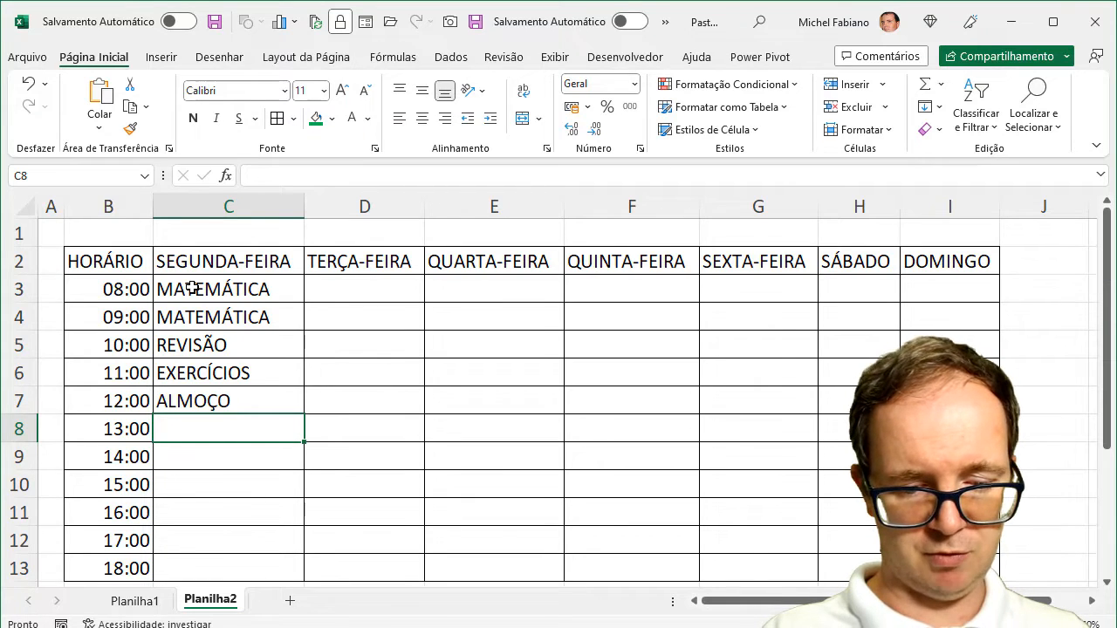
Enter MATEMÁTICA in C8 and FÍSICA in C9 and C10 for Monday's 13:00 to 15:00 slots
type("MATEMÁT")
key("BackSpace")
key("BackSpace")
type("ATEMÁTI")
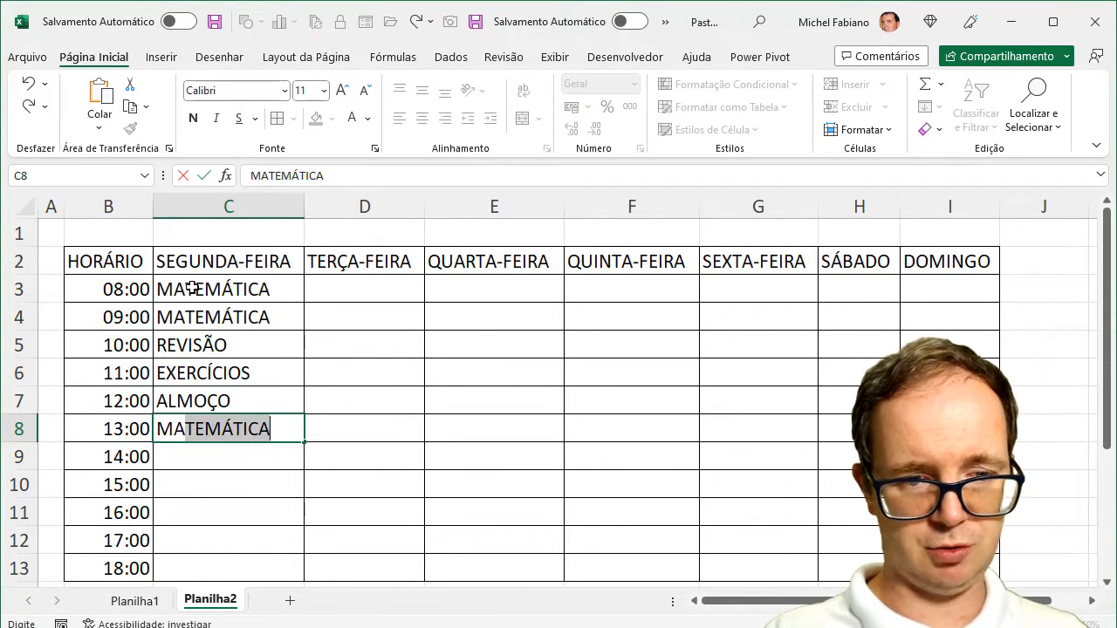
key("Return")
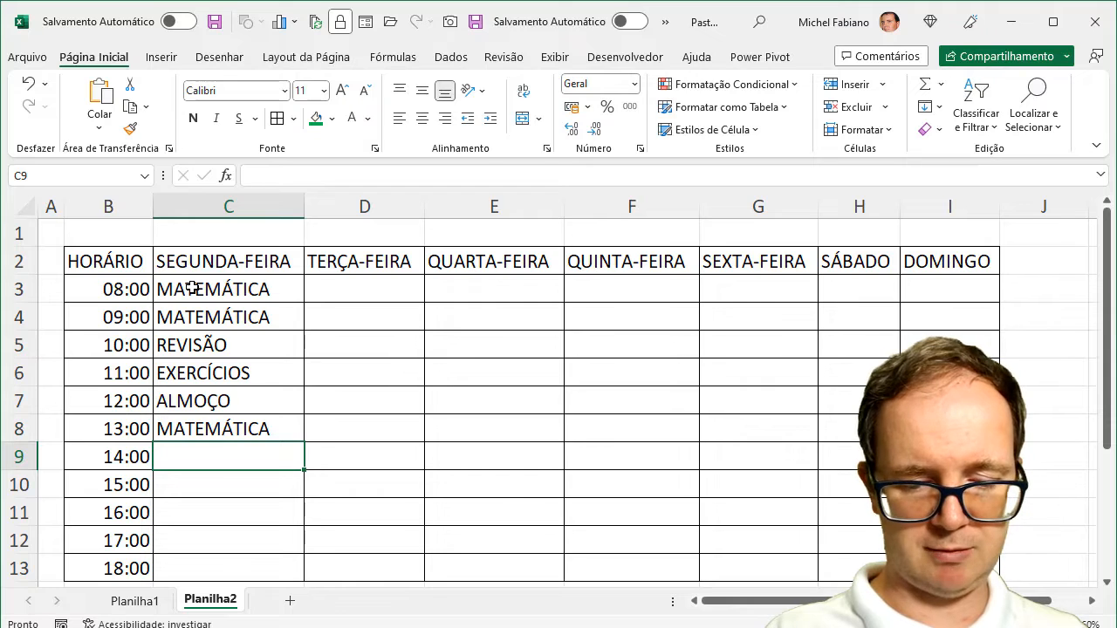
type("FÍSICA")
key("Return")
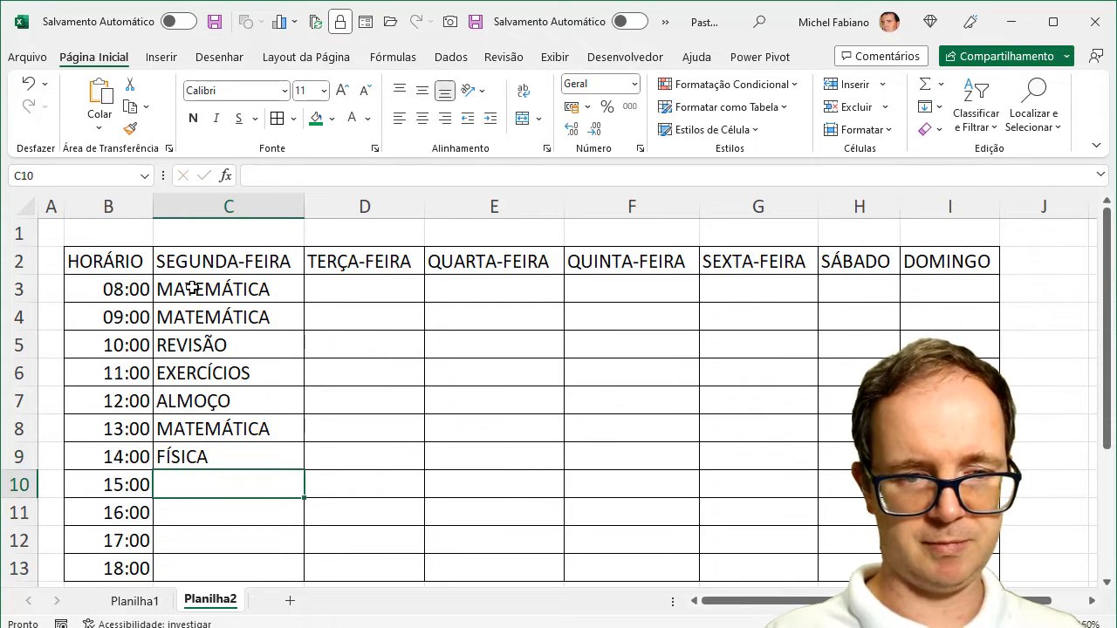
type("F")
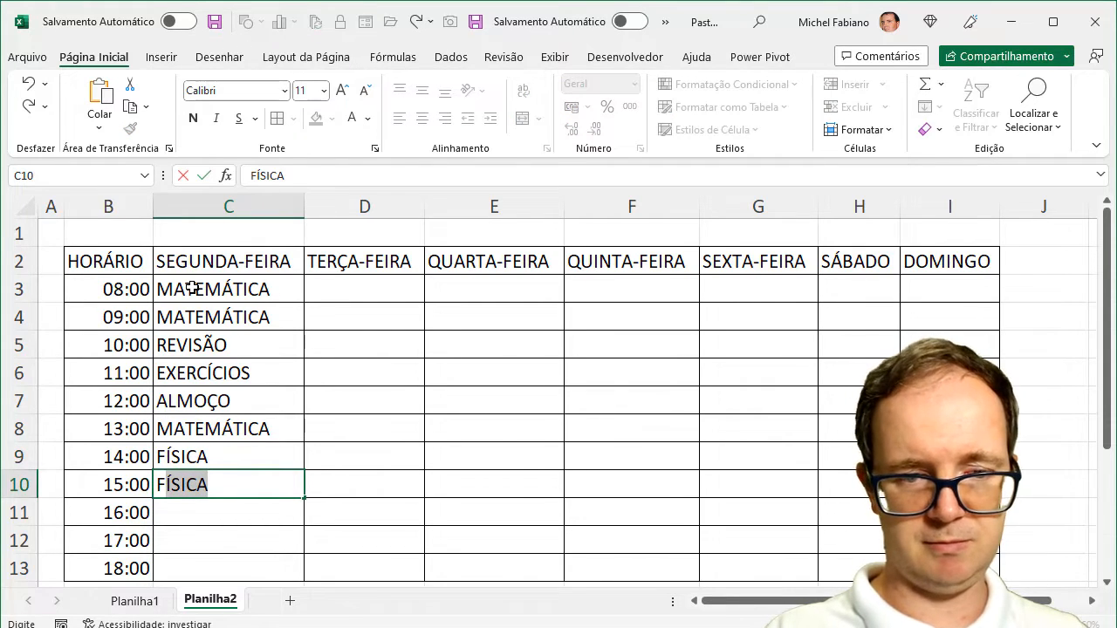
key("Return")
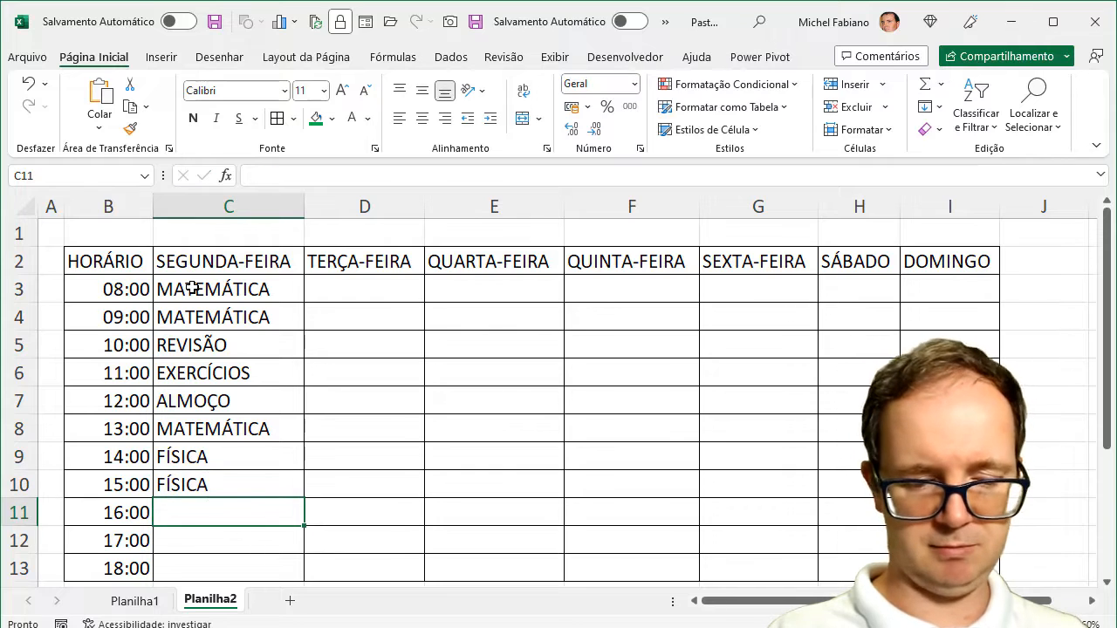
Enter EXERCÍCIOS in C11 and REVISÃO in C12 for Monday's 16:00 and 17:00 slots
type("EXER")
key("Return")
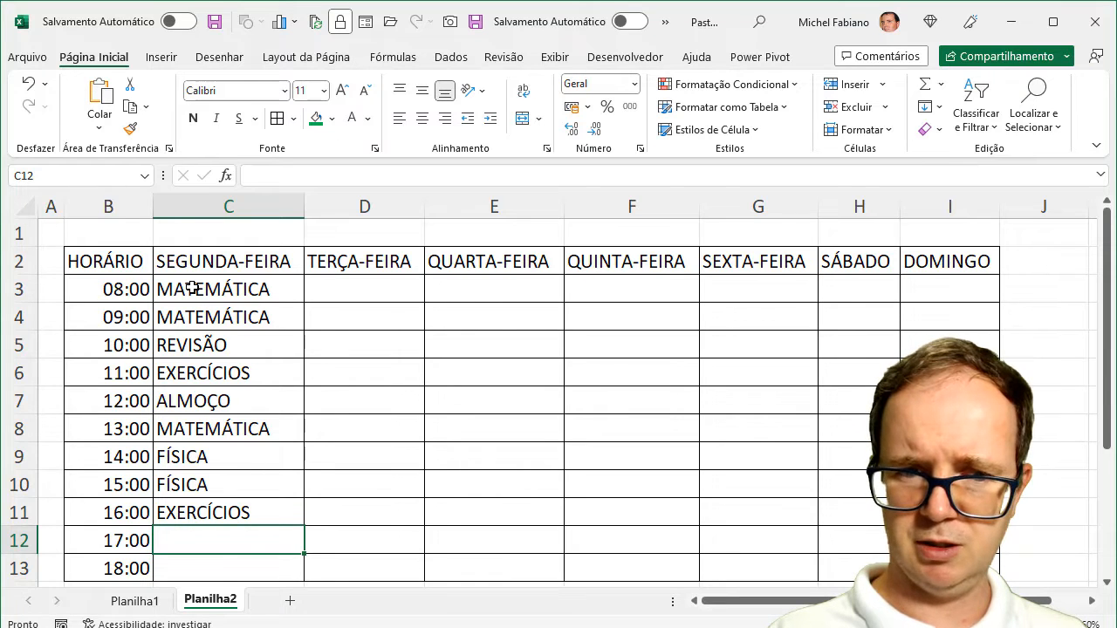
type("REB")
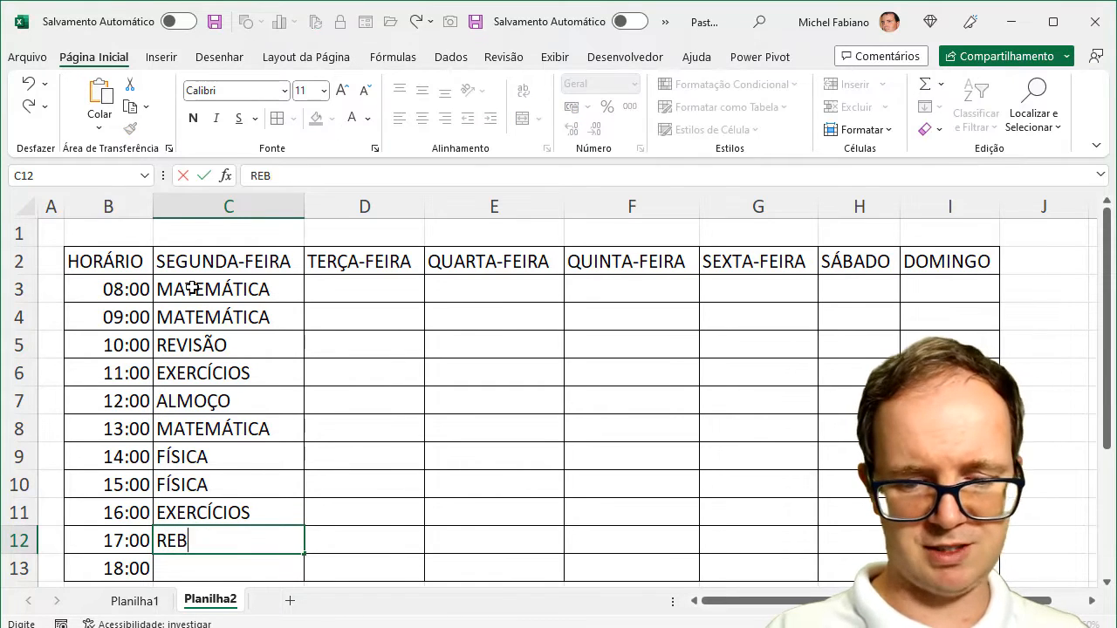
type("IS")
key("BackSpace")
key("BackSpace")
type("VISÃO")
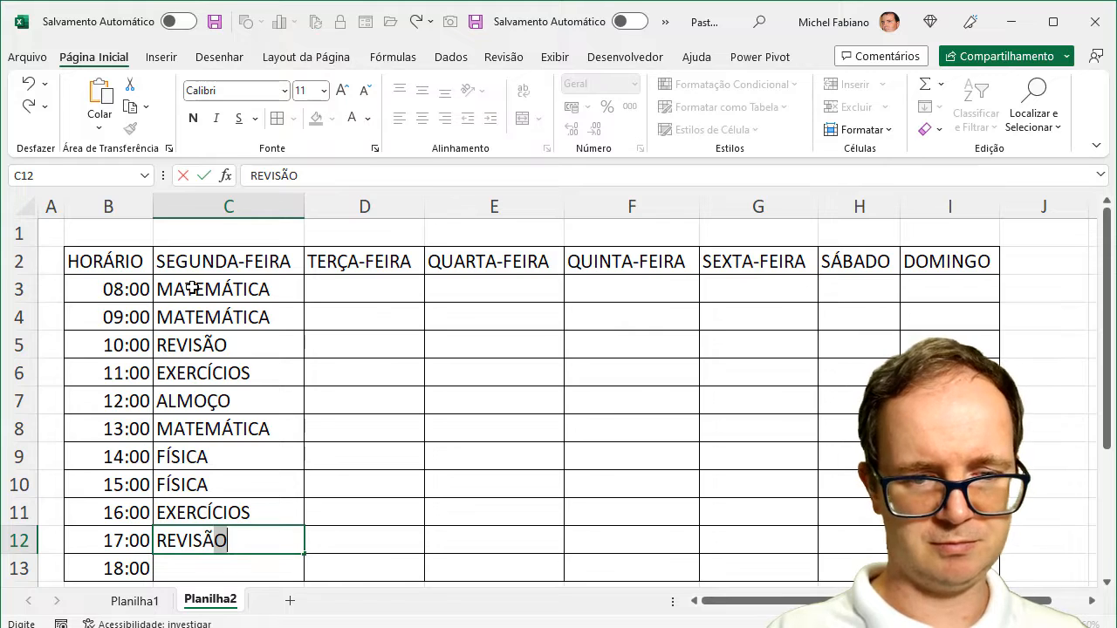
key("Return")
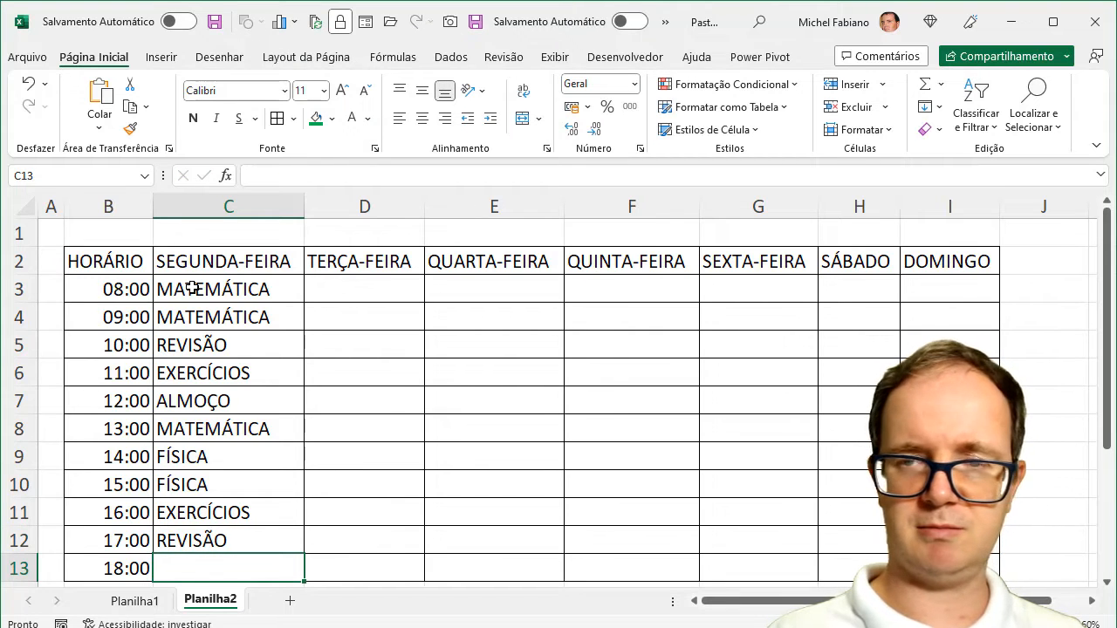
type("ATIVIDADES")
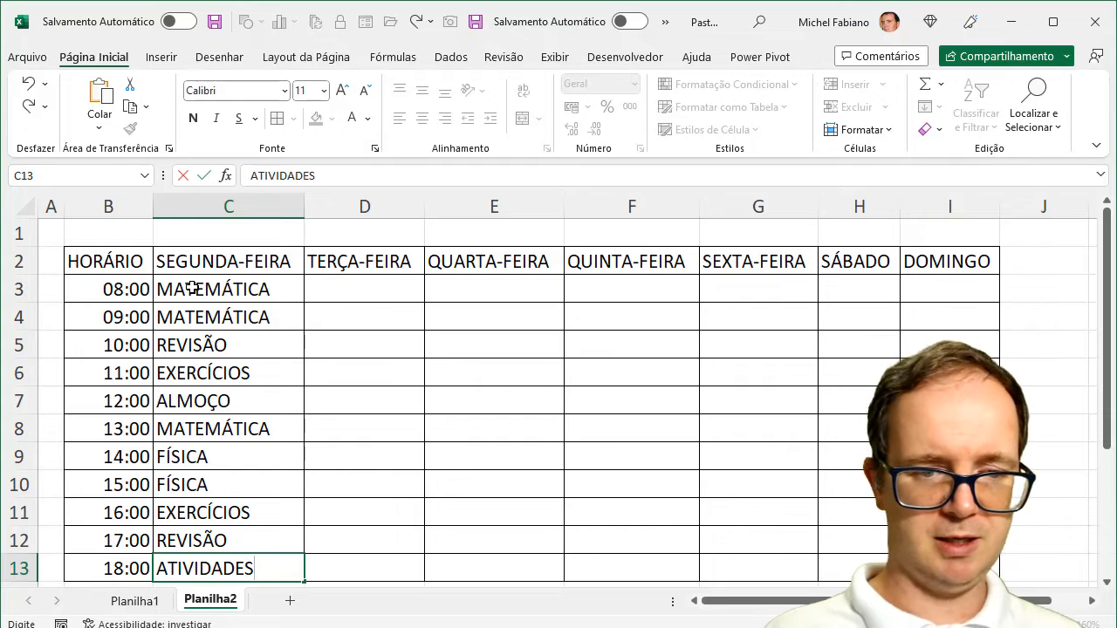
key("BackSpace")
key("BackSpace")
key("BackSpace")
key("BackSpace")
key("BackSpace")
key("BackSpace")
key("BackSpace")
key("BackSpace")
key("BackSpace")
key("BackSpace")
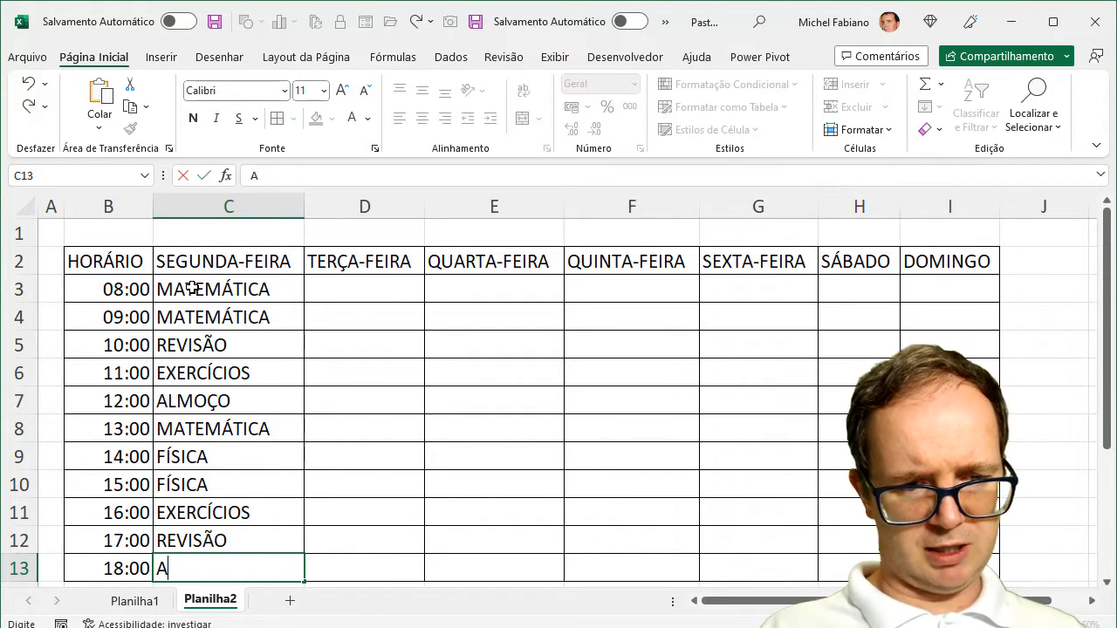
Enter DESCANSAR in C13 for Monday's 18:00 slot
type("DES")
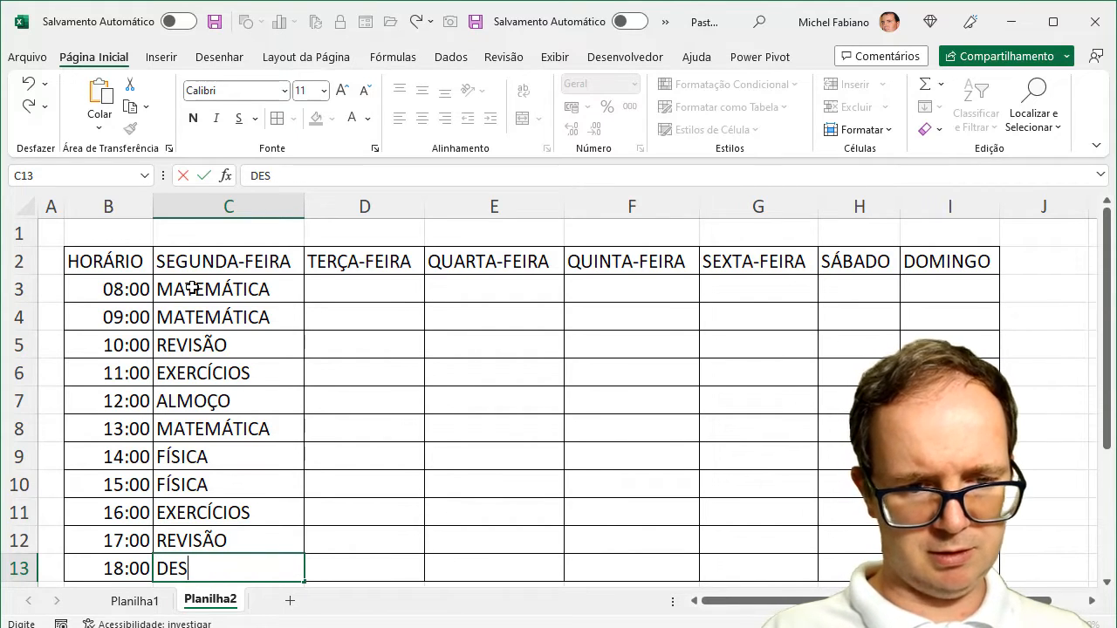
type("CANSART")
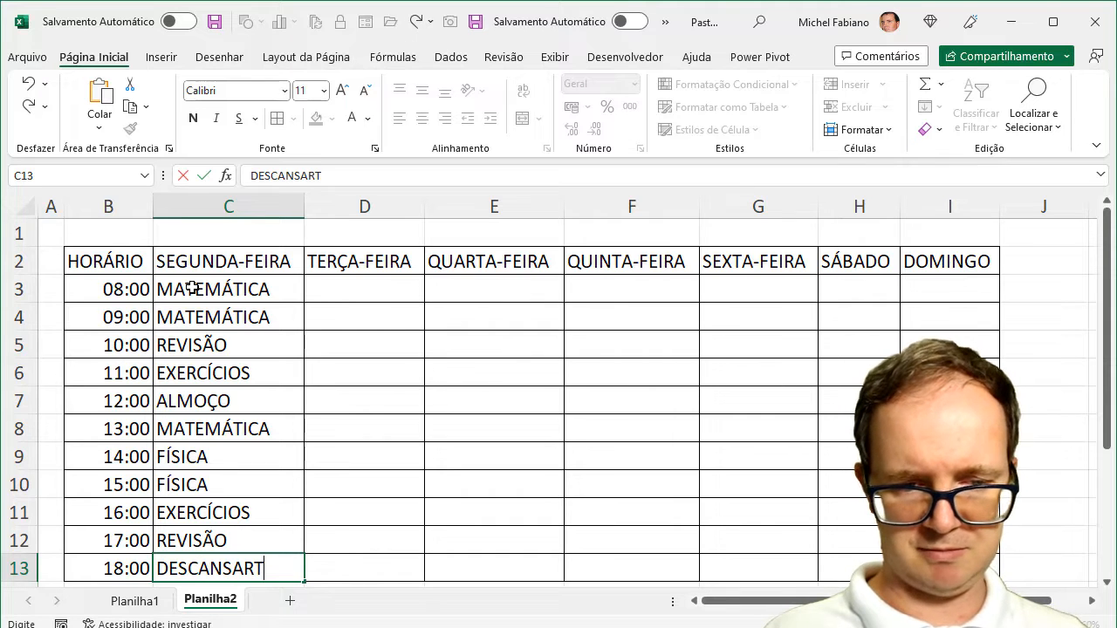
key("Return")
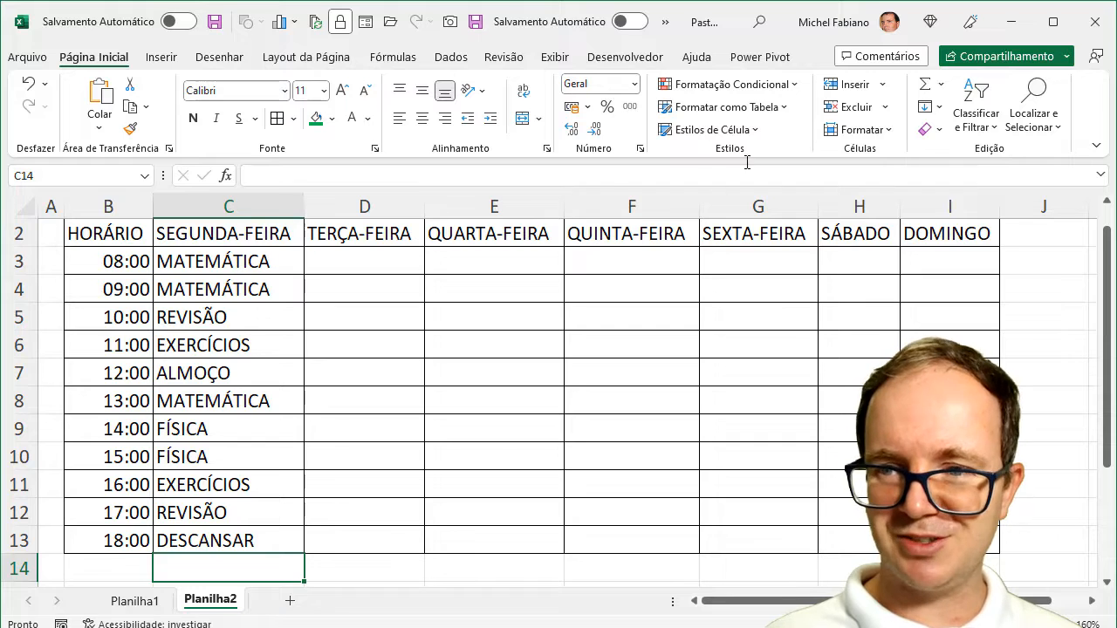
Enter LÍNGUA PORTUGUESA in D3 and D4 for Tuesday's 08:00 and 09:00 slots
left_click_drag(1106, 246, 1106, 236)
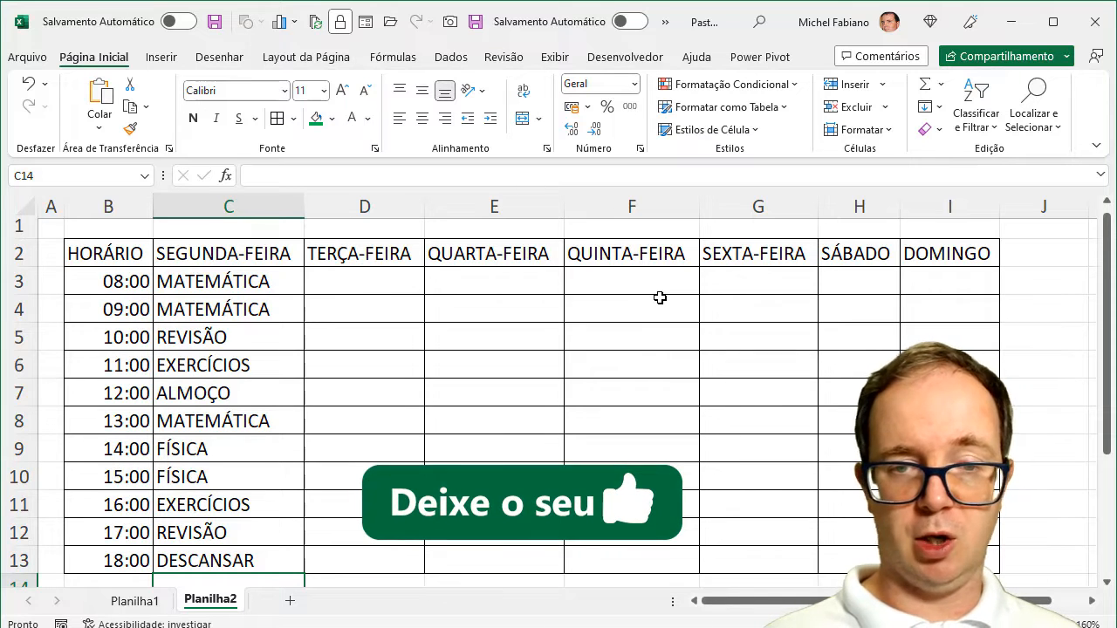
left_click(356, 278)
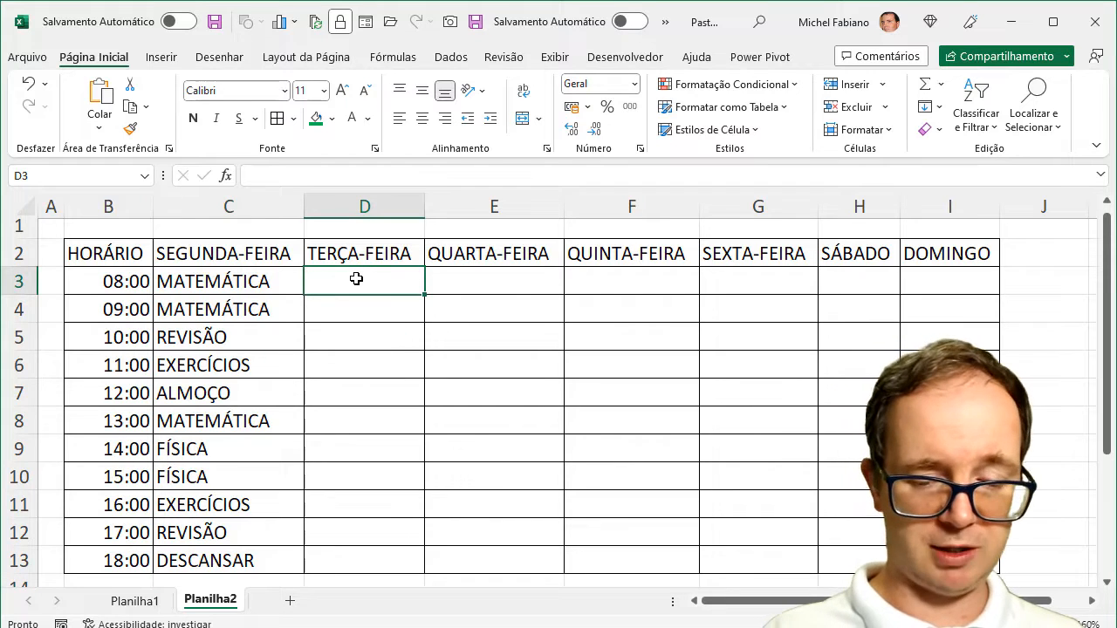
type("P")
key("BackSpace")
type("K")
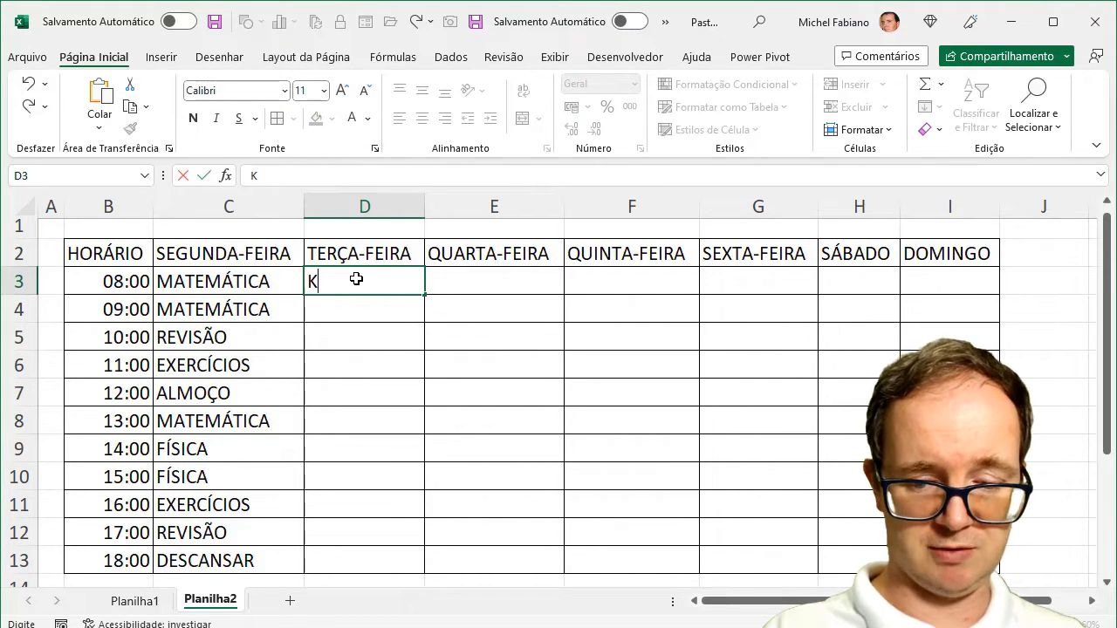
key("BackSpace")
type("LÍNGUA POR")
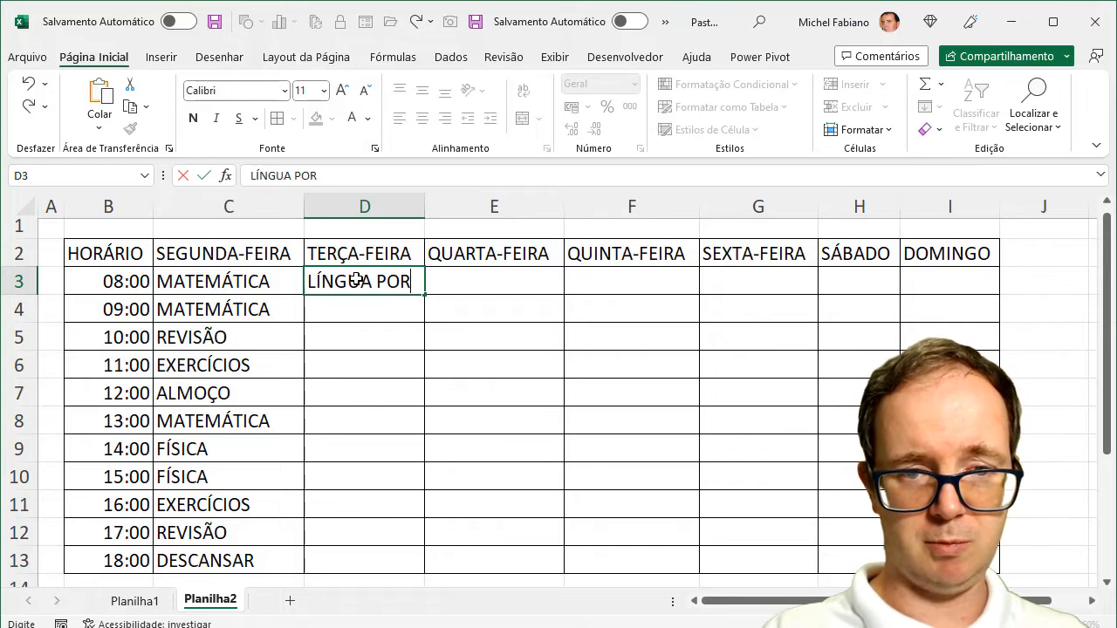
type("TUGES")
key("BackSpace")
key("BackSpace")
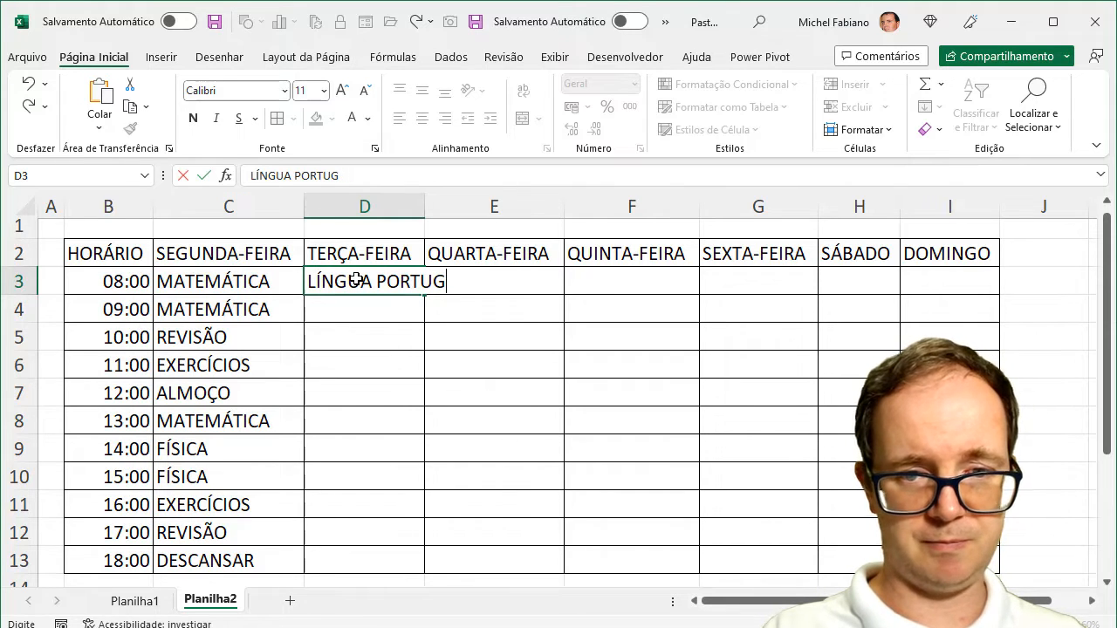
type("UESA")
key("Return")
type("L")
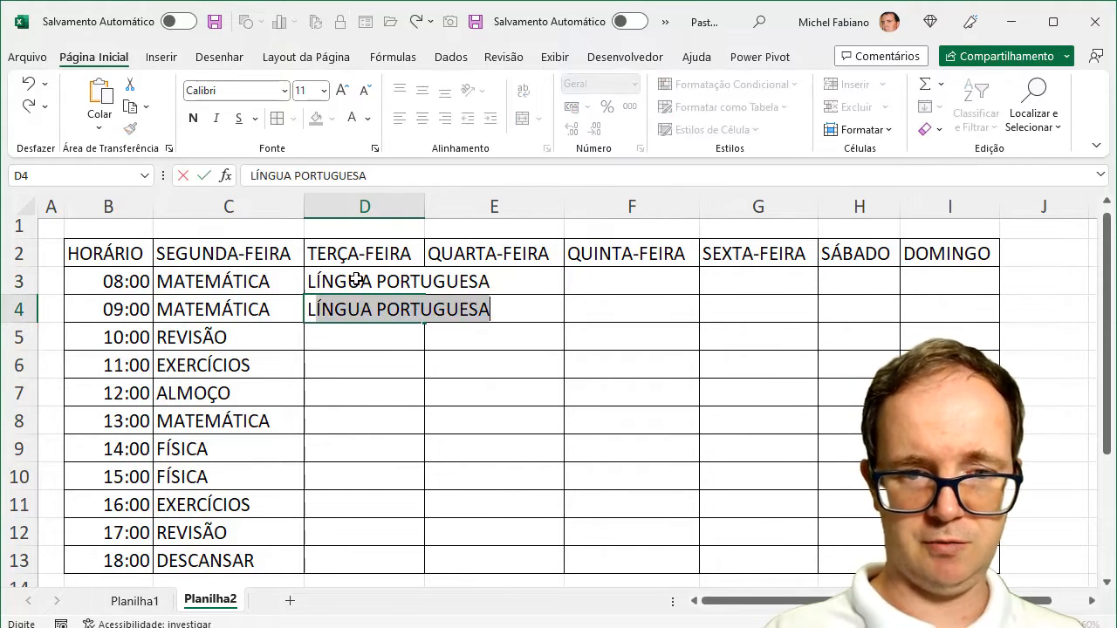
key("Return")
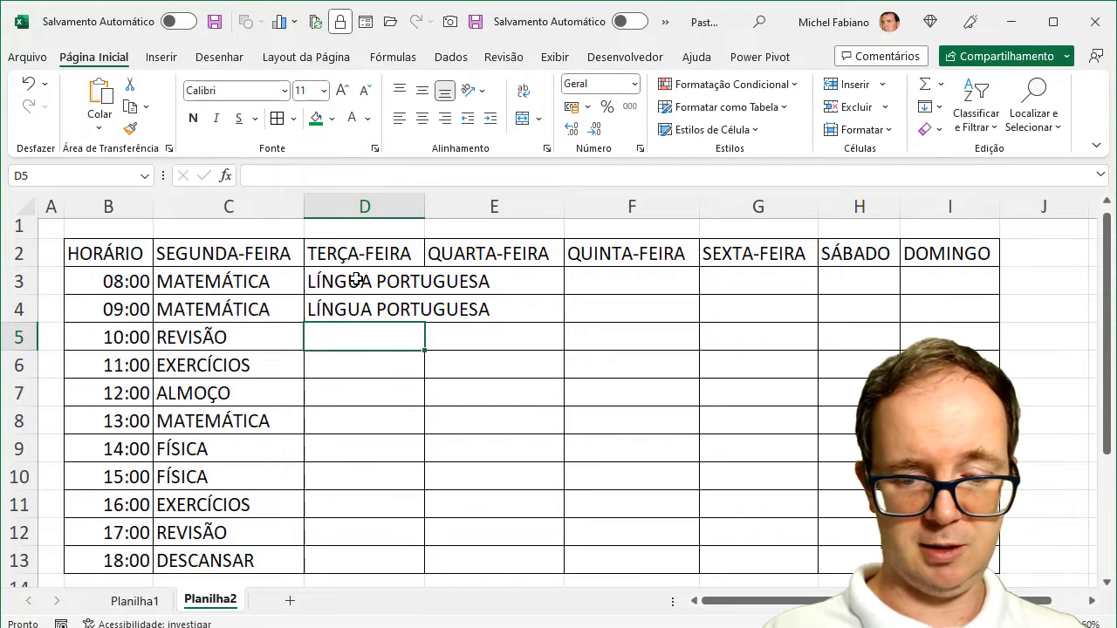
Enter LITERATURA in D5 and EXERCÍCIOS in D6 for Tuesday's 10:00 and 11:00 slots
type("LITERA")
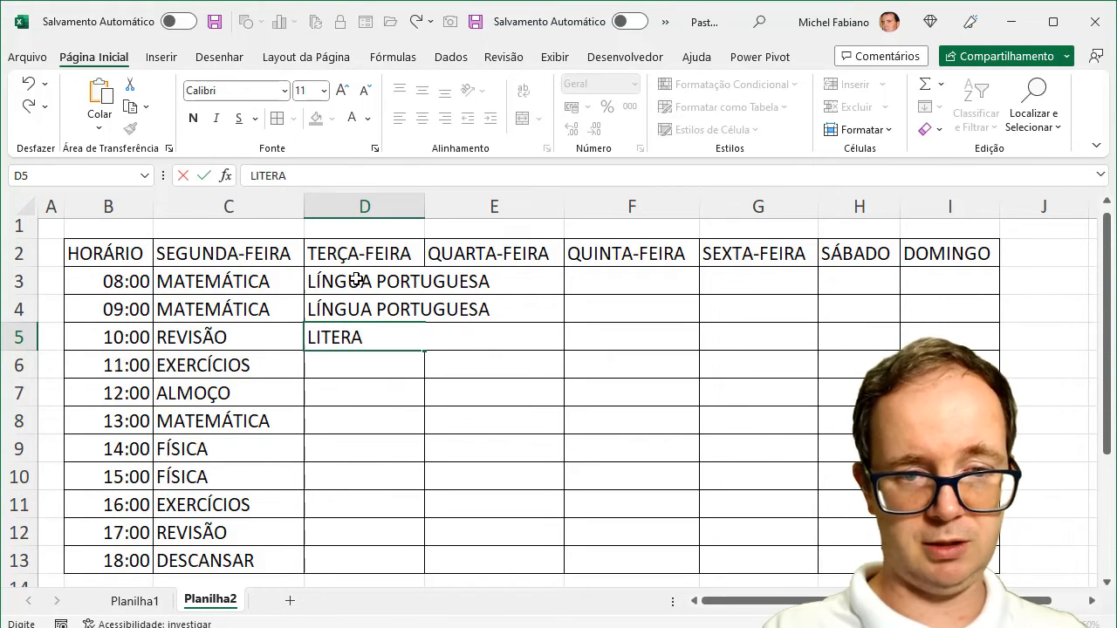
type("TUR")
type("EXERCÍCO")
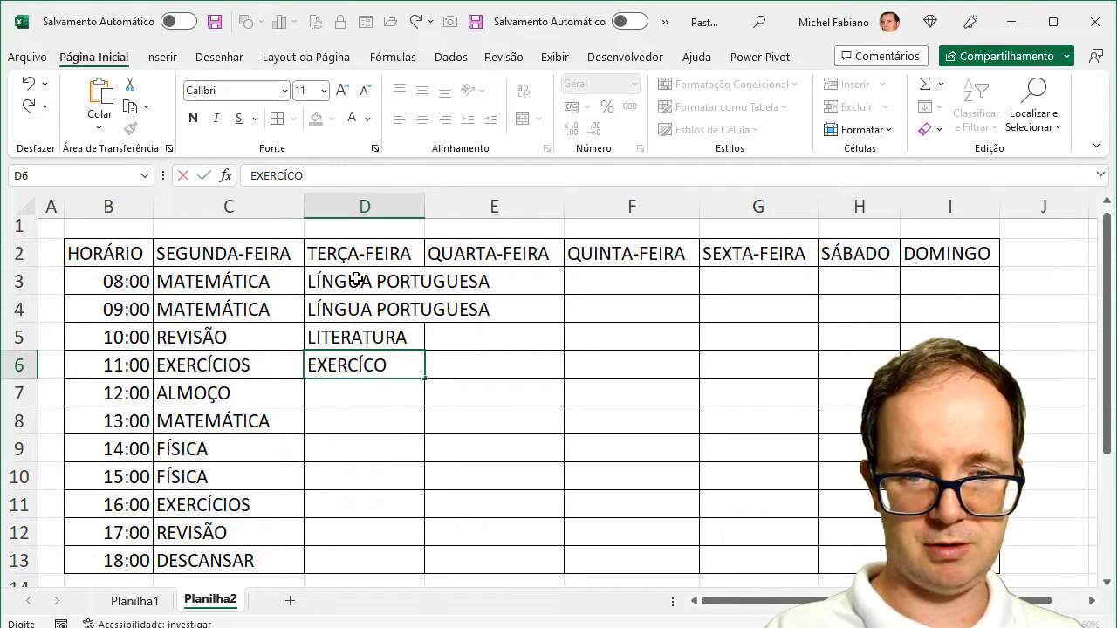
key("BackSpace")
key("BackSpace")
type("CIOS")
key("Return")
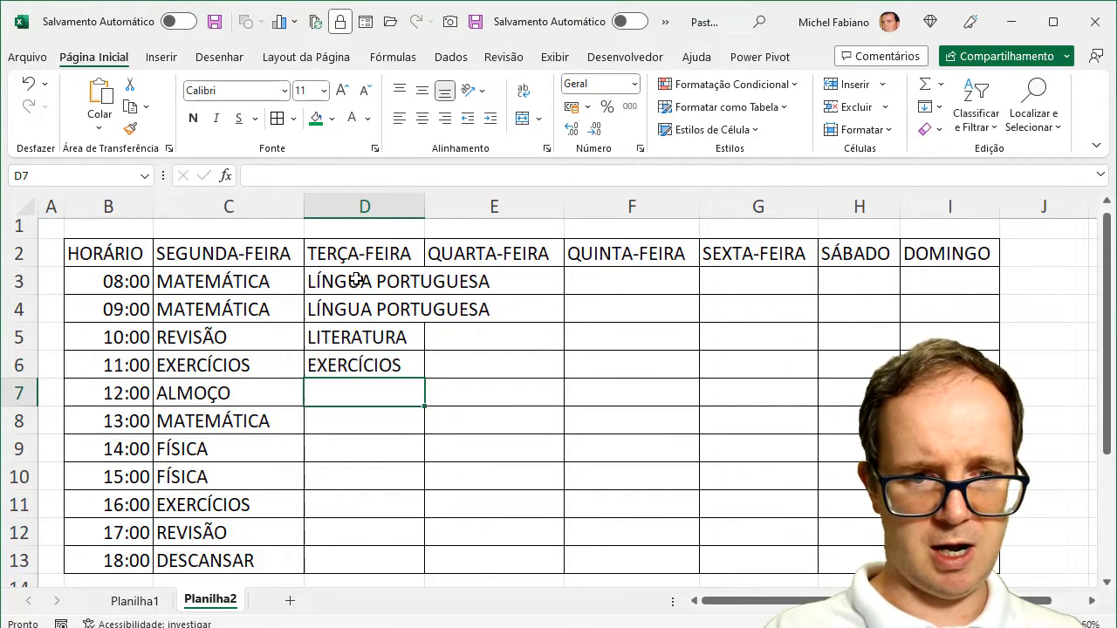
Enter ALMOÇO in D7 and REVISÃO in D8 for Tuesday's 12:00 and 13:00 slots
type("ALMOÇO")
key("Return")
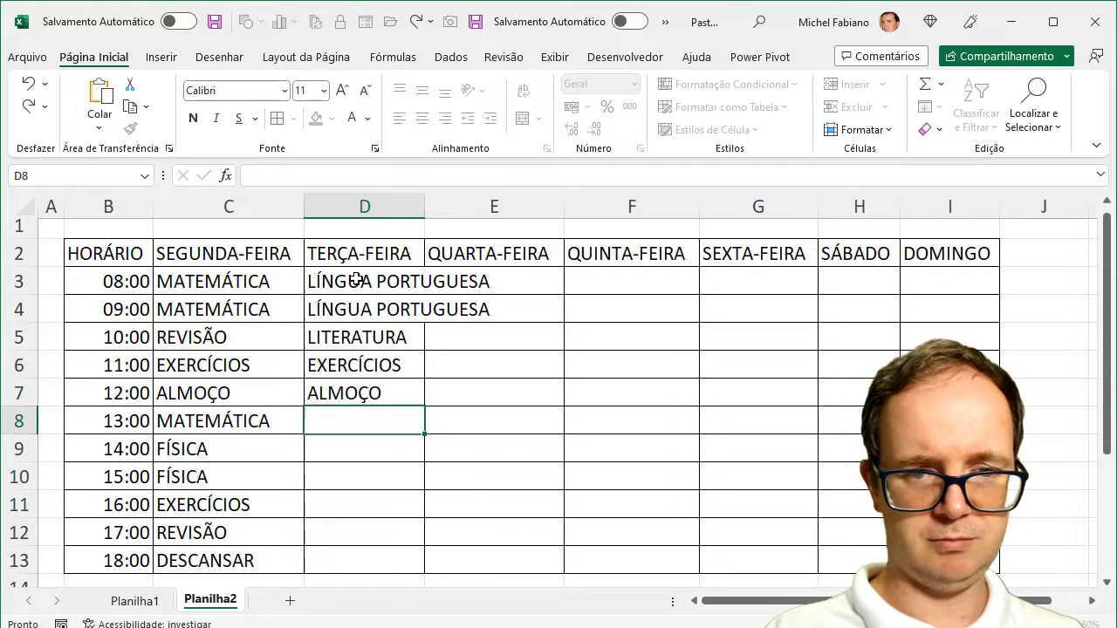
type("REVISÃO")
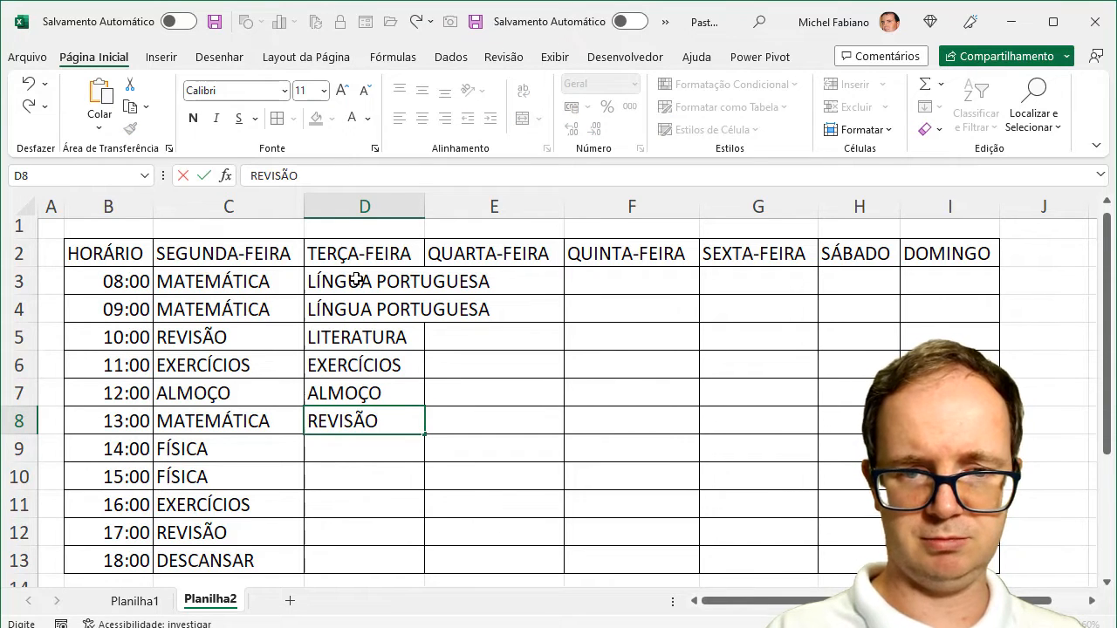
key("Return")
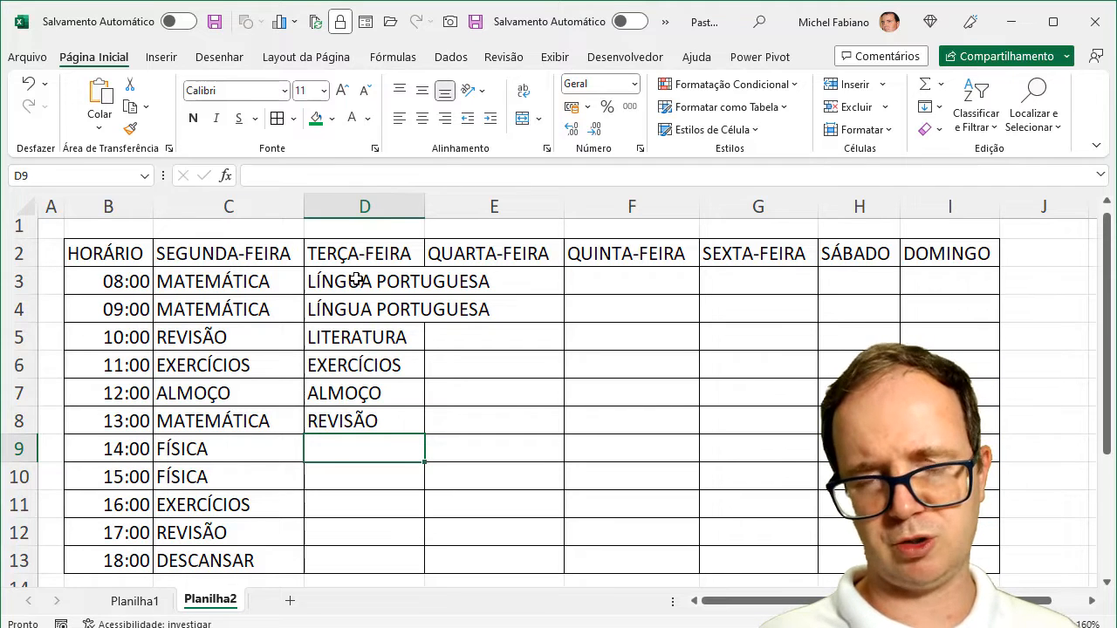
Enter GEOGRAFIA - BRASIL in D9 for Tuesday's 14:00 slot
type("GEOGRA")
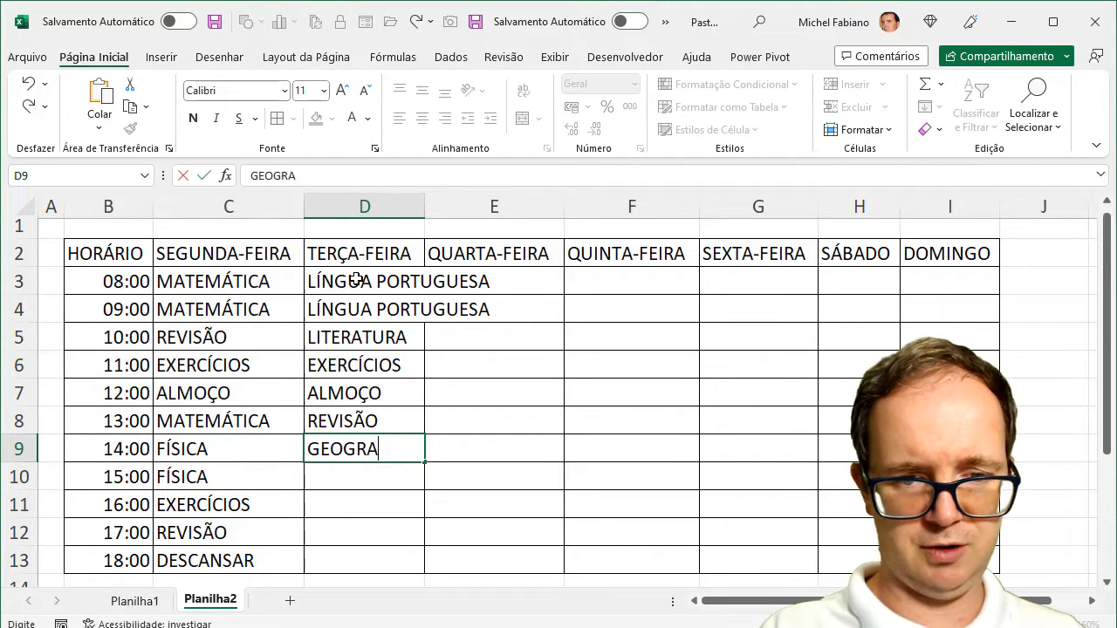
type("FIA -")
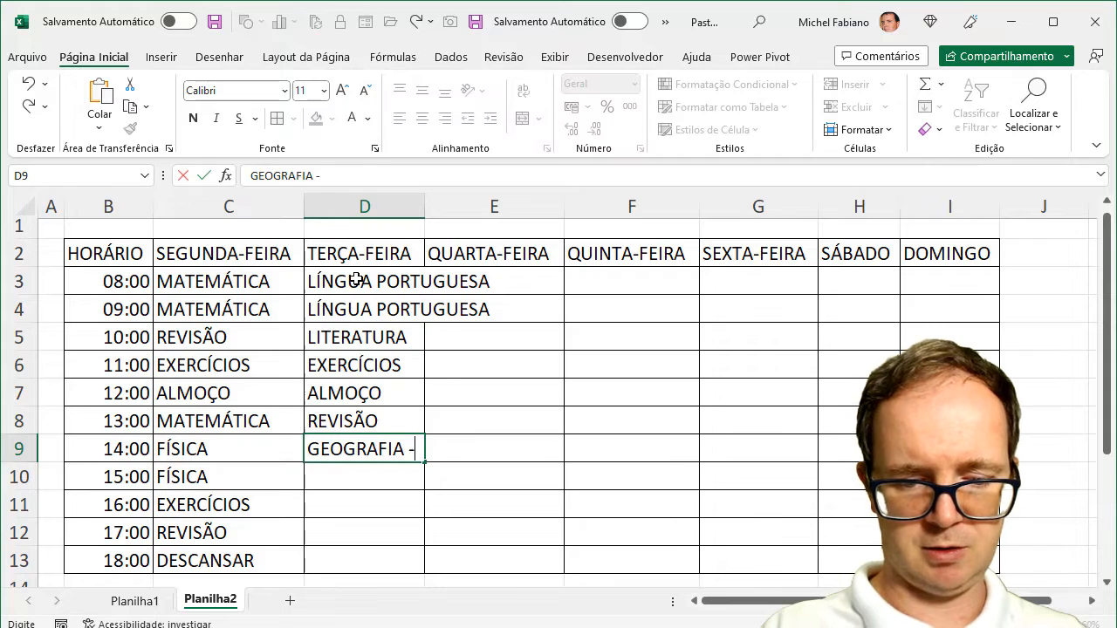
type(" BRASIL")
key("Return")
Enter GEOGRAFIA - MUNDO in D10 for Tuesday's 15:00 slot
type("GR")
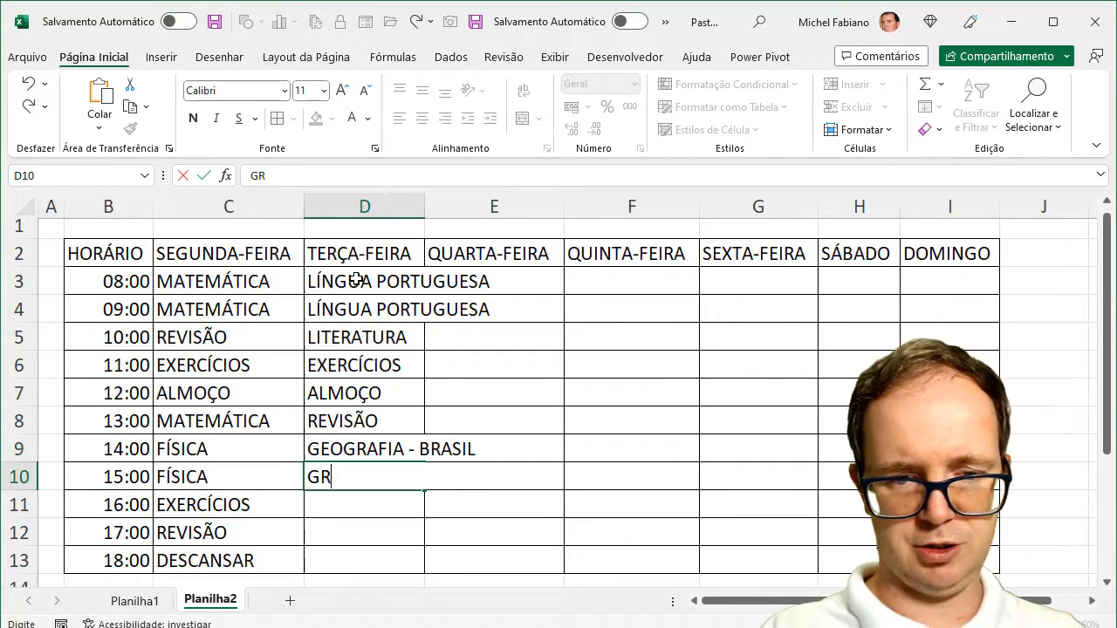
type("O")
key("BackSpace")
key("BackSpace")
type("EOGRA")
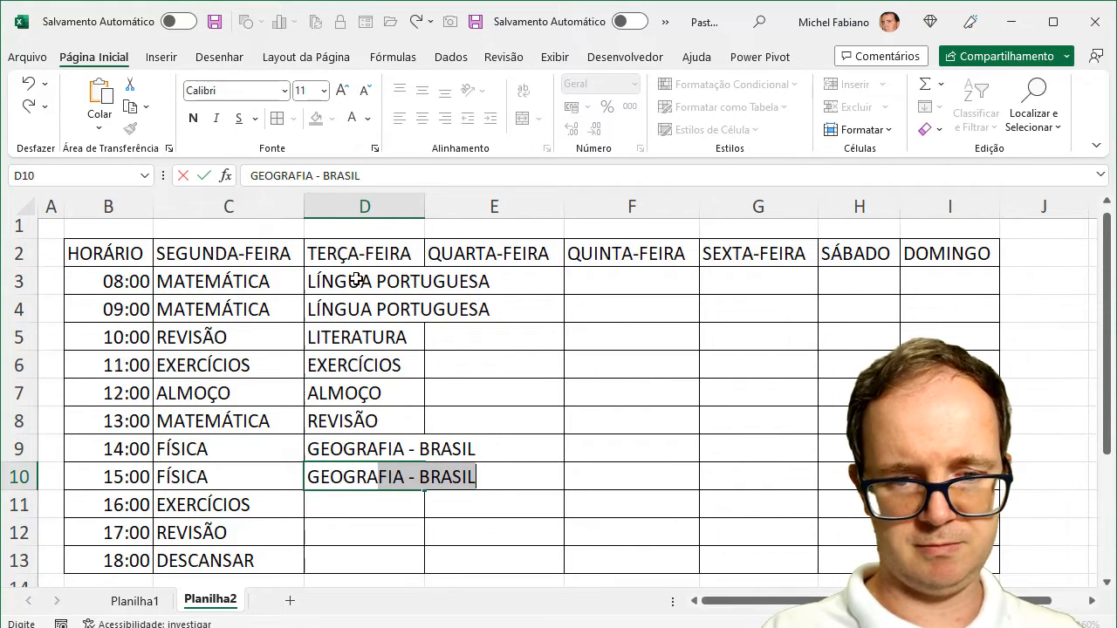
type("FIA DO M")
key("BackSpace")
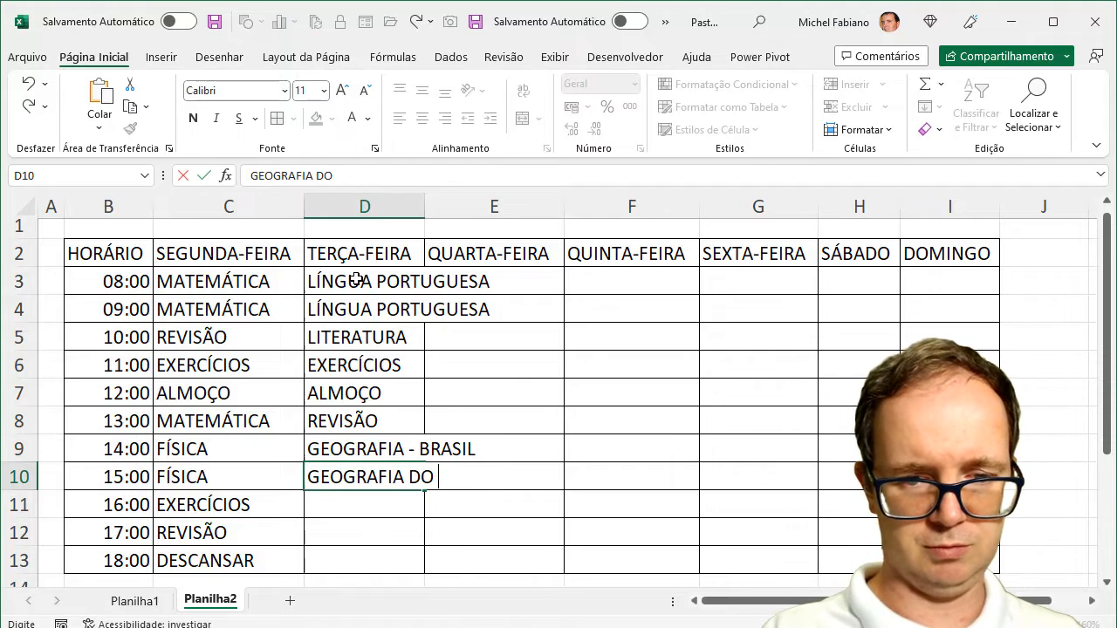
key("BackSpace")
key("BackSpace")
key("BackSpace")
key("BackSpace")
type("- MUNDO")
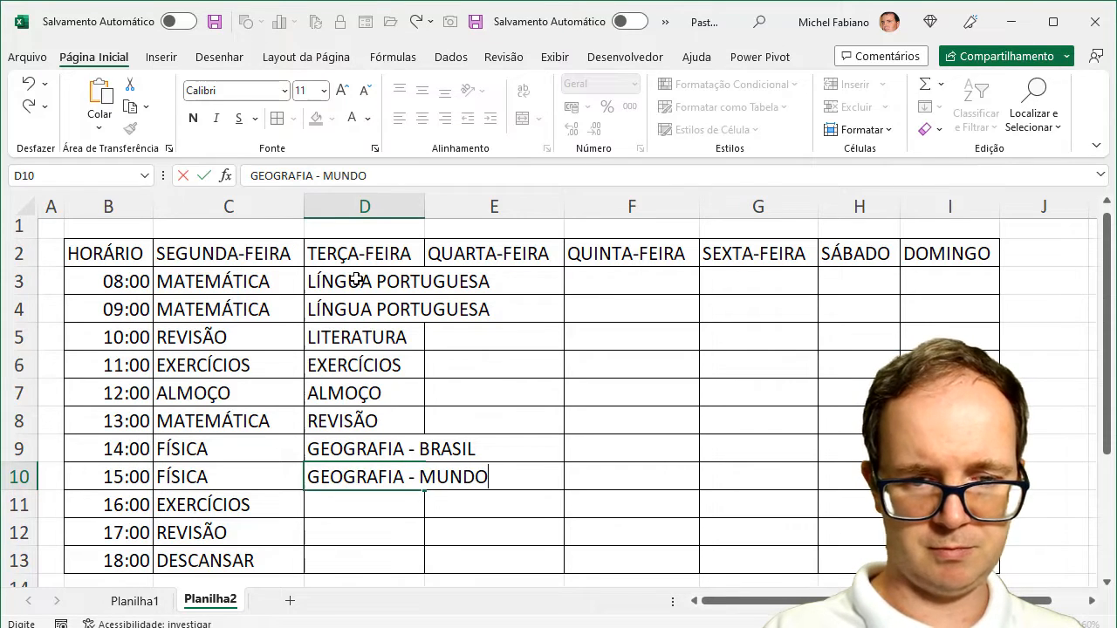
key("Return")
Enter EXERCÍCIOS in D11 and REVISÃO in D12 for Tuesday's 16:00 and 17:00 slots
type("EXER")
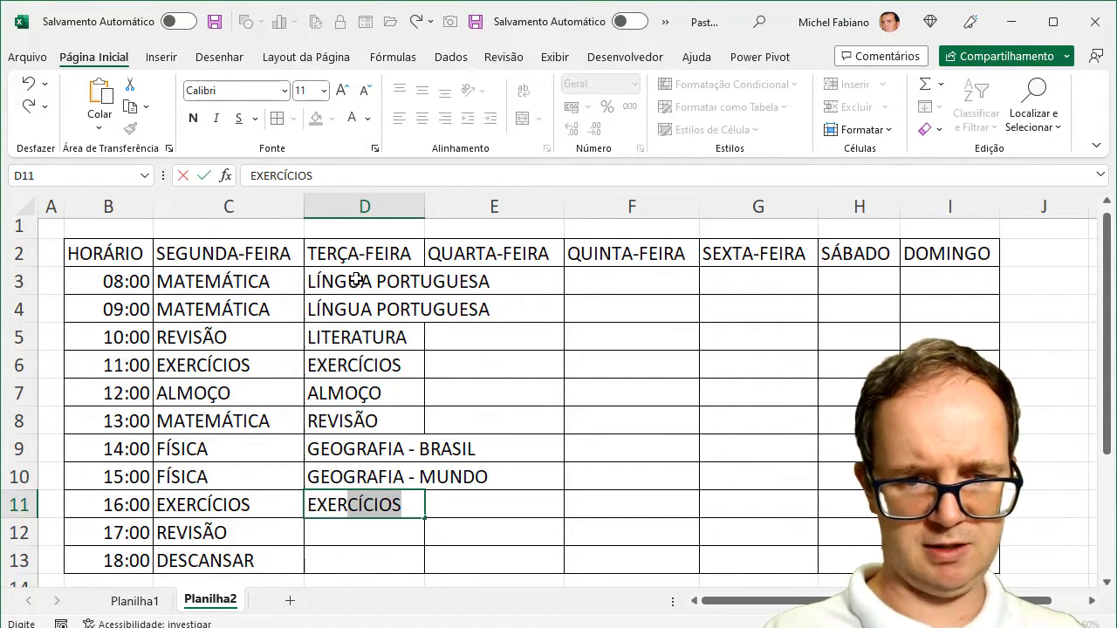
key("Return")
type("REBIS")
key("BackSpace")
key("BackSpace")
key("BackSpace")
type("VISAO")
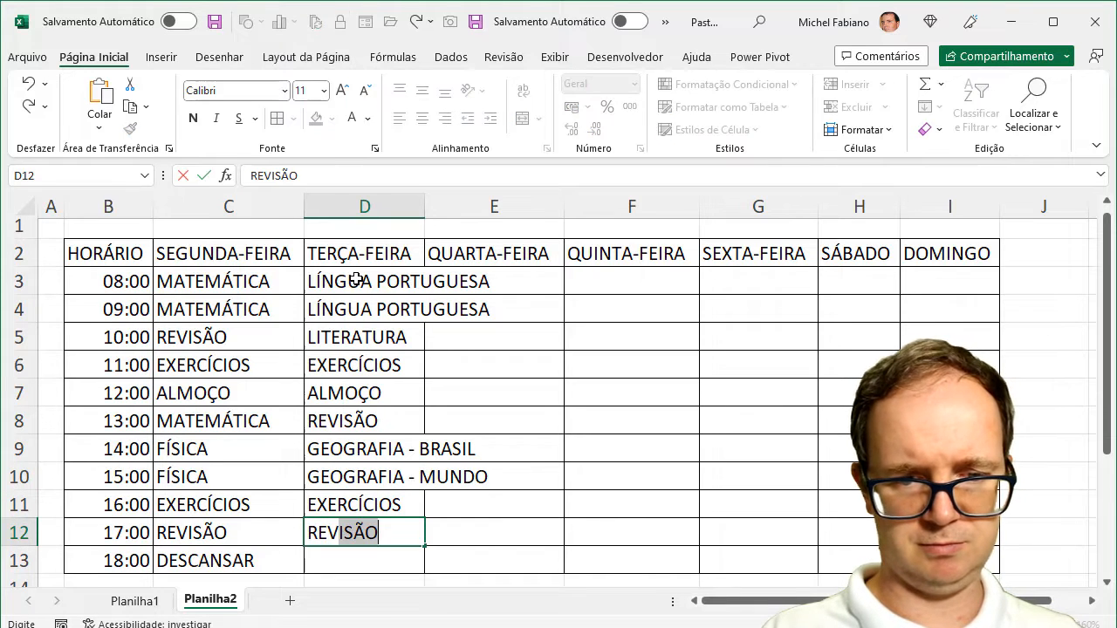
key("BackSpace")
key("BackSpace")
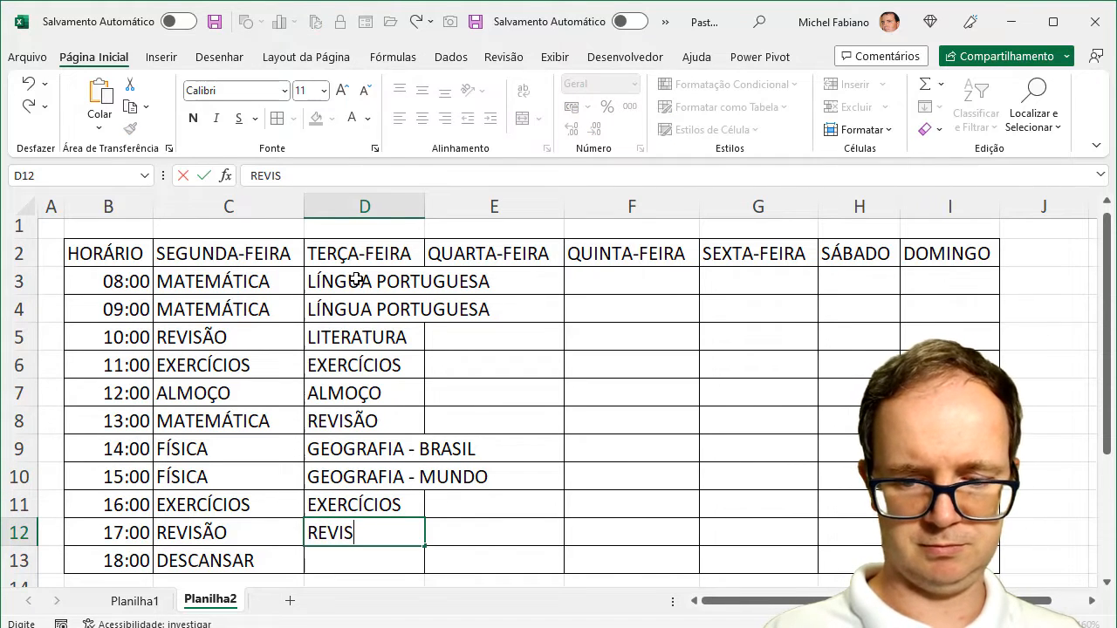
type("ÃO")
key("Return")
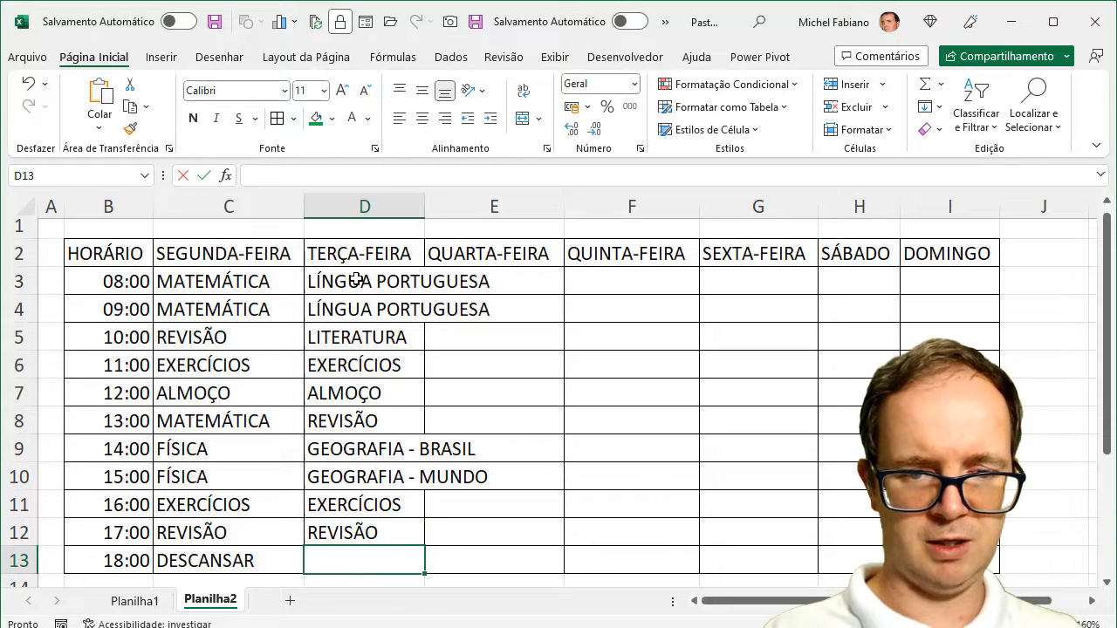
Enter RESUMO DO DIA in D13 for Tuesday's 18:00 slot and widen column D to fit its subjects
type("RESUMO DO DIA")
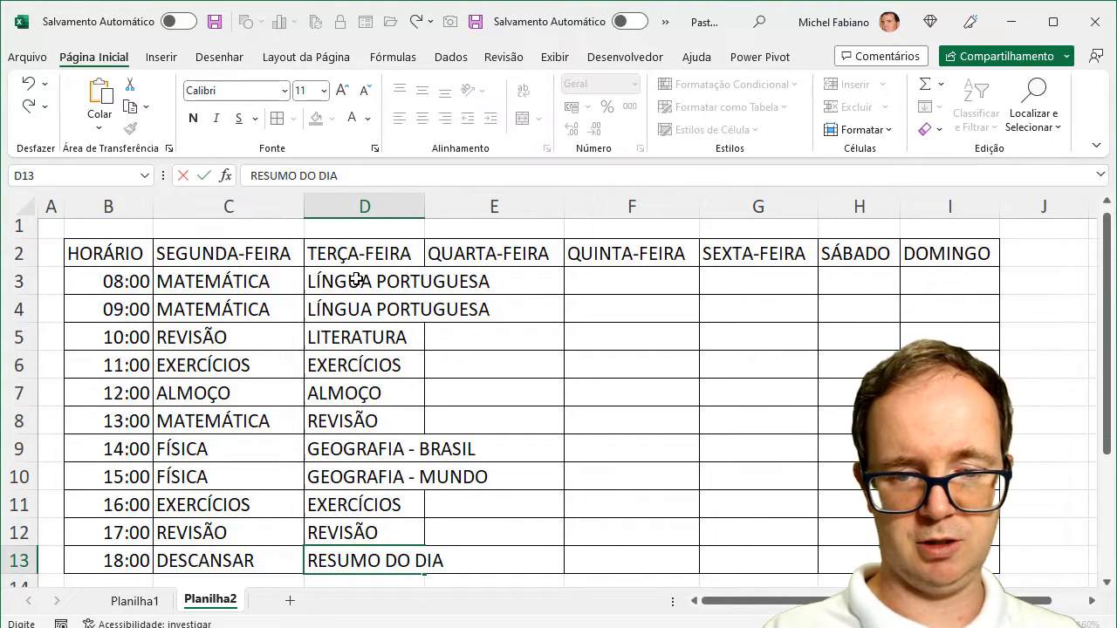
key("Return")
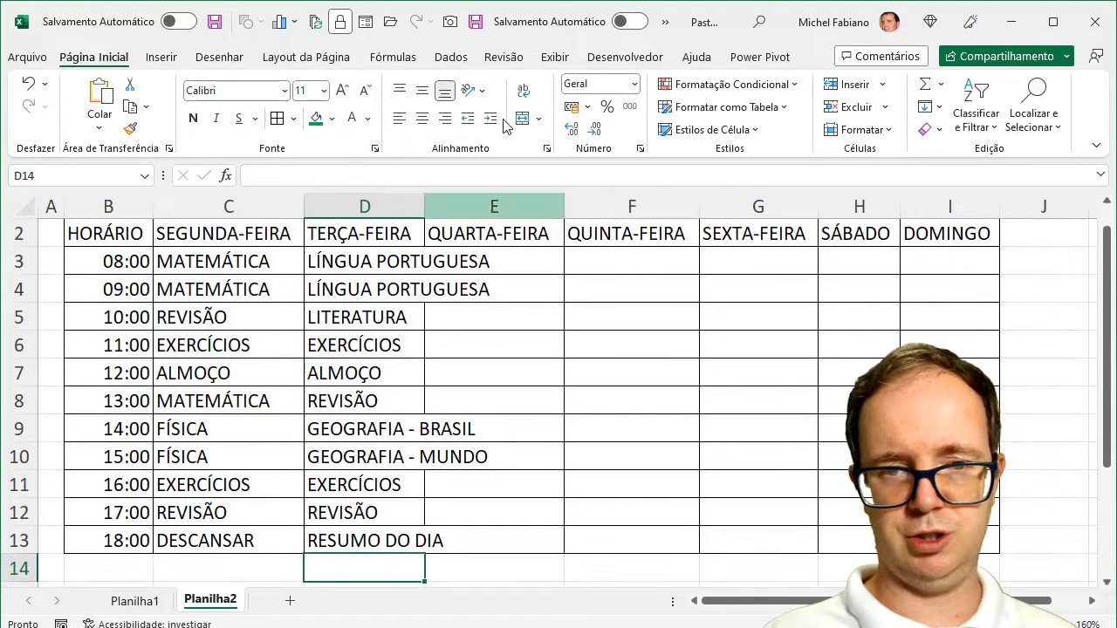
left_click_drag(428, 207, 499, 209)
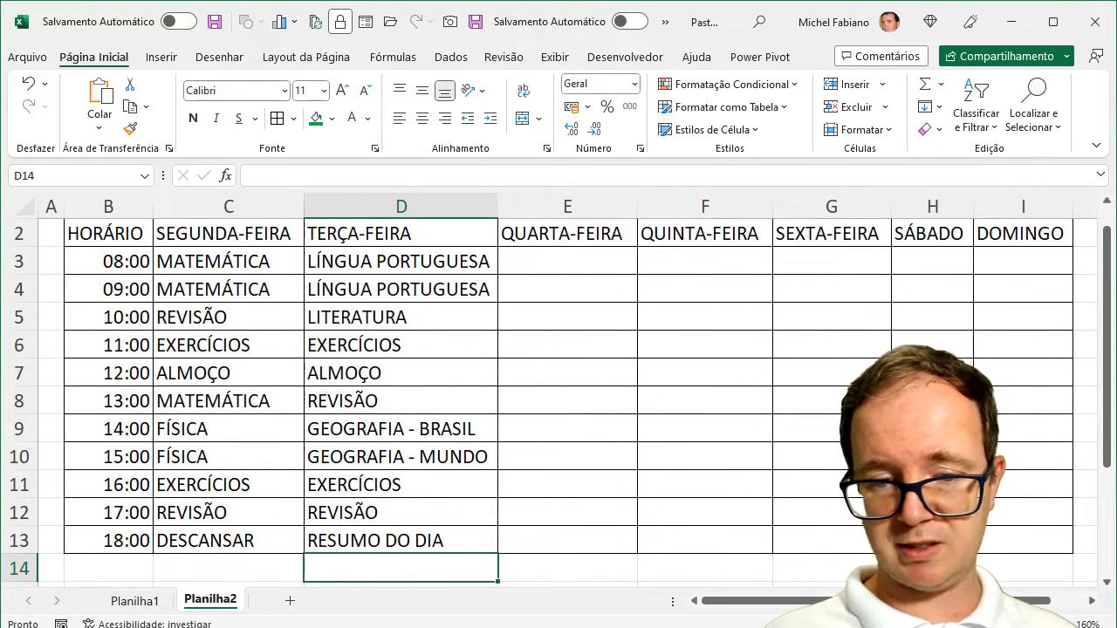
scroll(1112, 502, "down", 3)
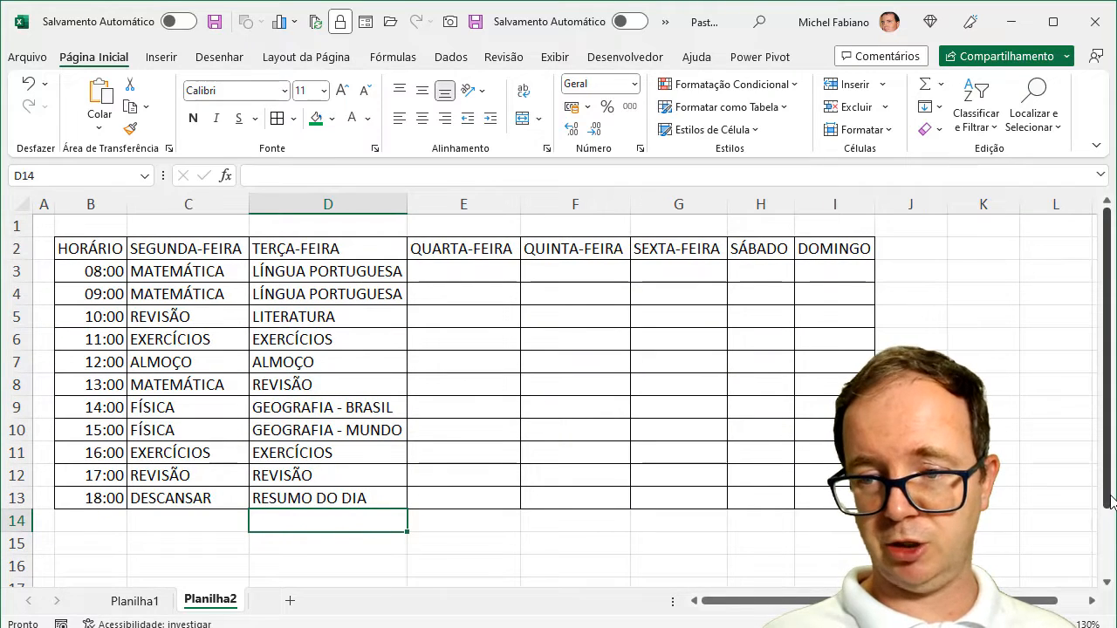
left_click_drag(1109, 495, 1105, 483)
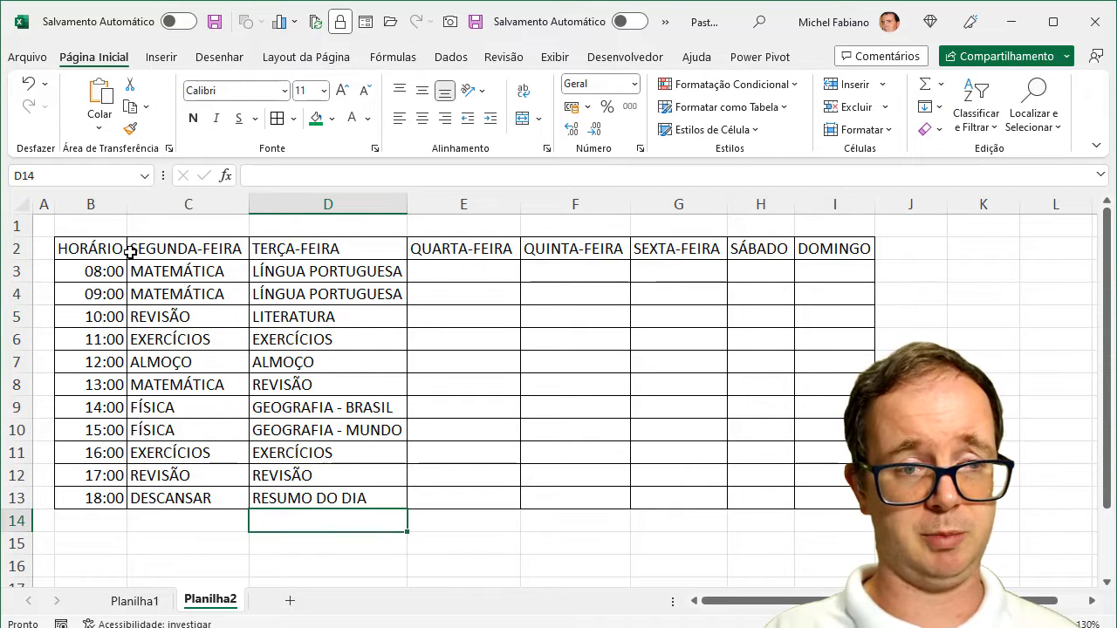
Set the font of the whole schedule table B2:I13 to Segoe UI and make the header row B2:I2 bold
left_click_drag(118, 248, 834, 498)
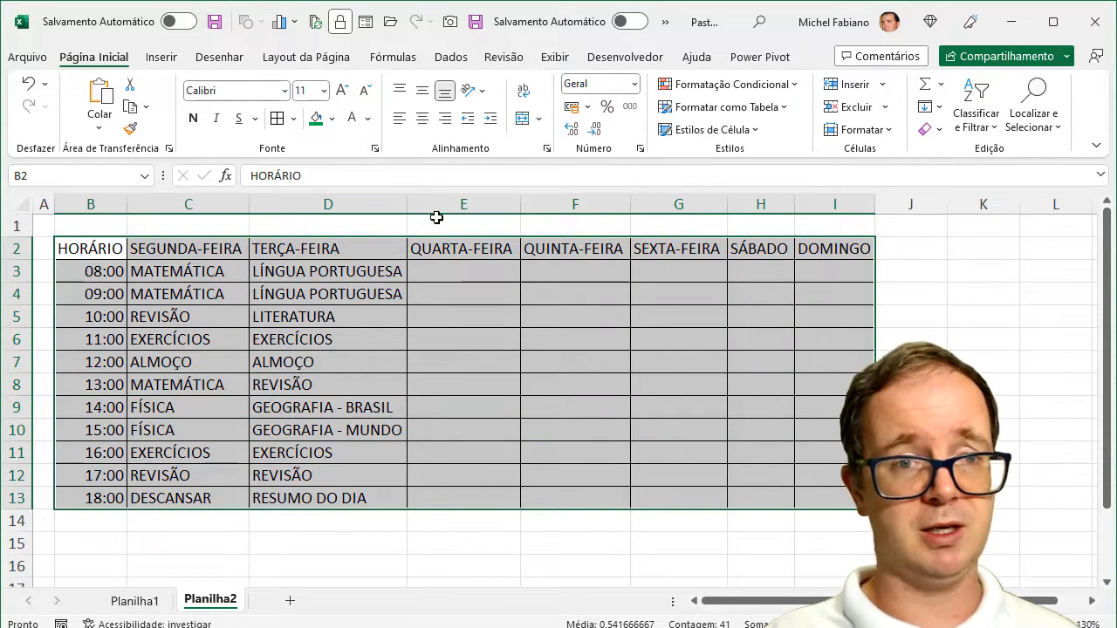
left_click(254, 91)
type("Segoe UI")
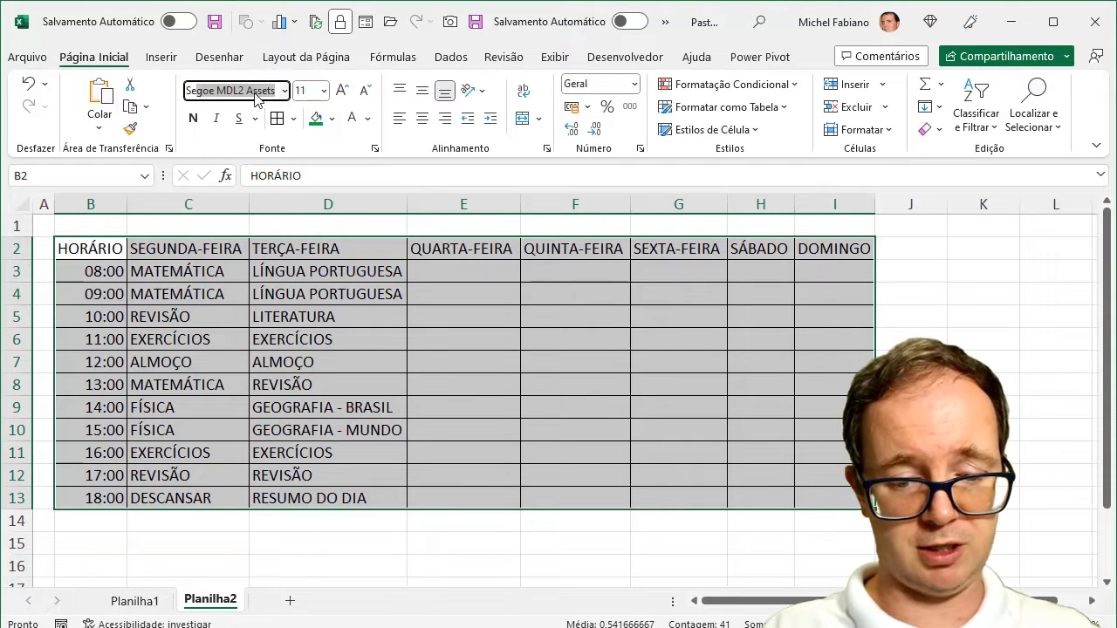
key("Return")
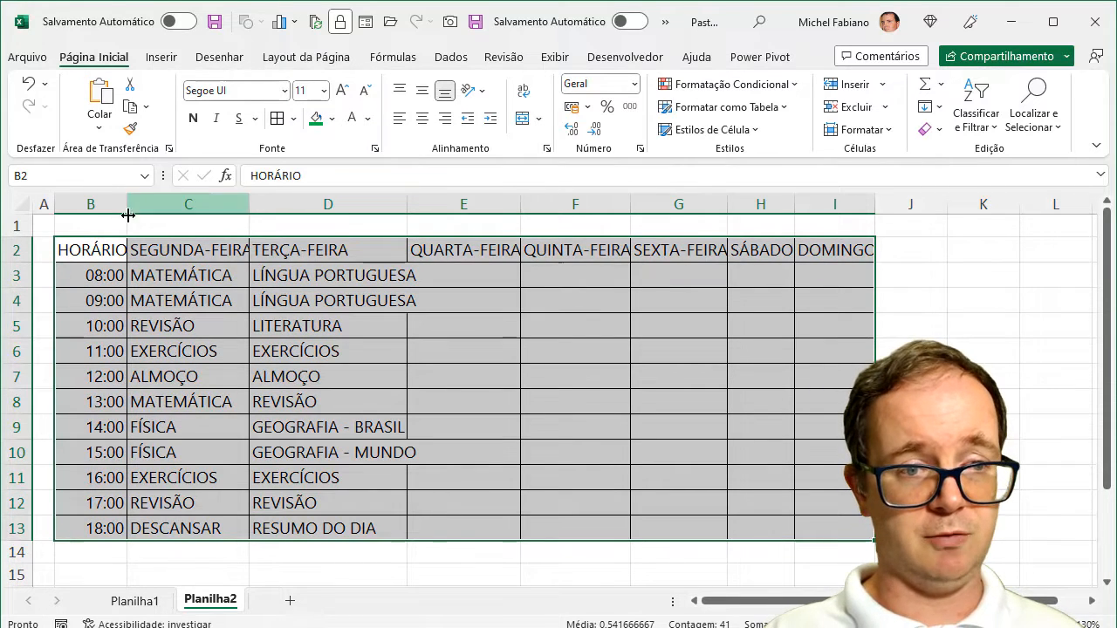
left_click_drag(90, 249, 831, 252)
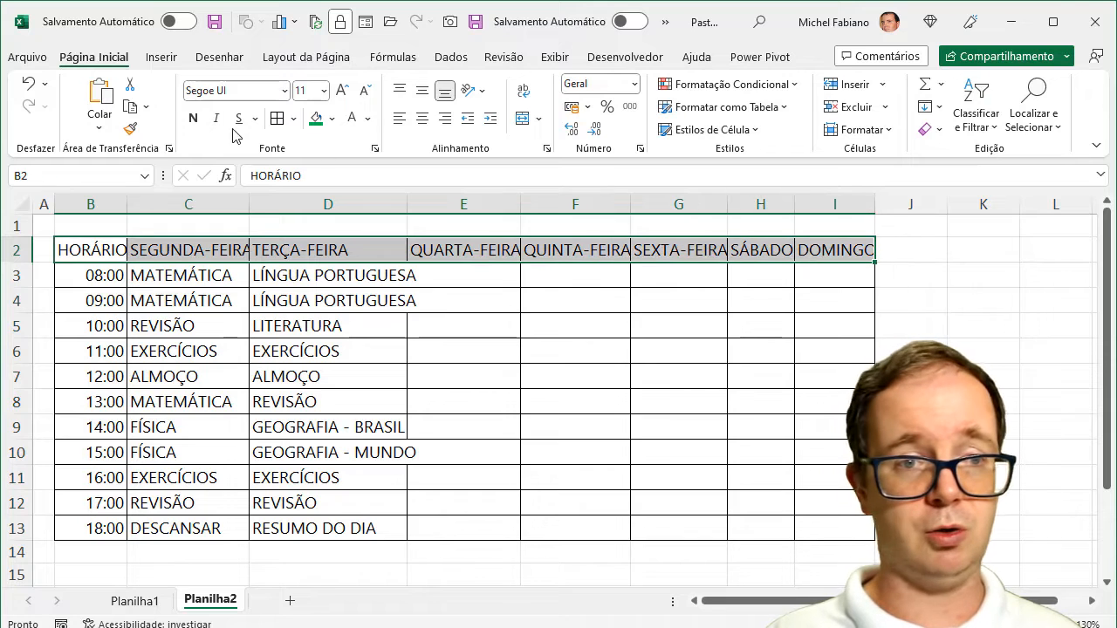
left_click(193, 118)
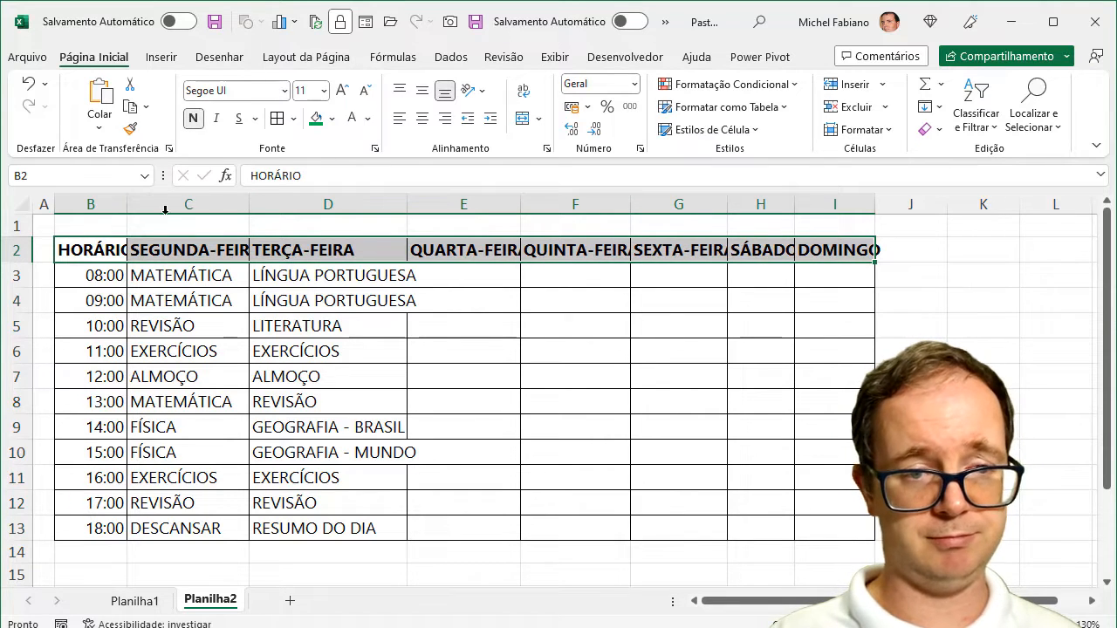
Reduce the subject cells C3:I13 to font size 10 and centre them horizontally
left_click(115, 275)
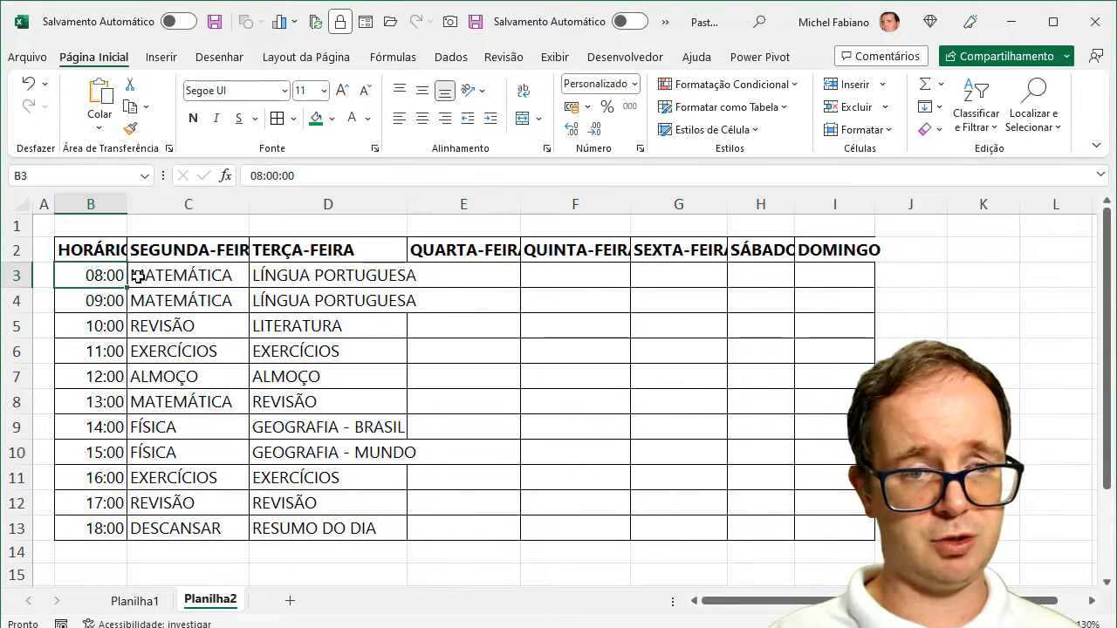
left_click_drag(149, 277, 831, 527)
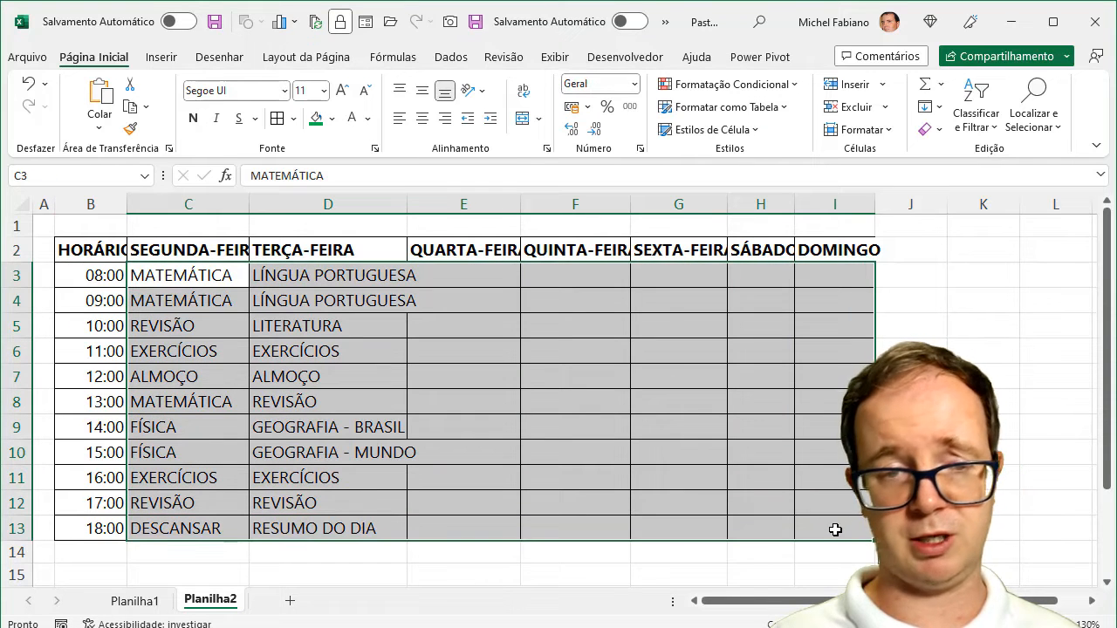
left_click(364, 91)
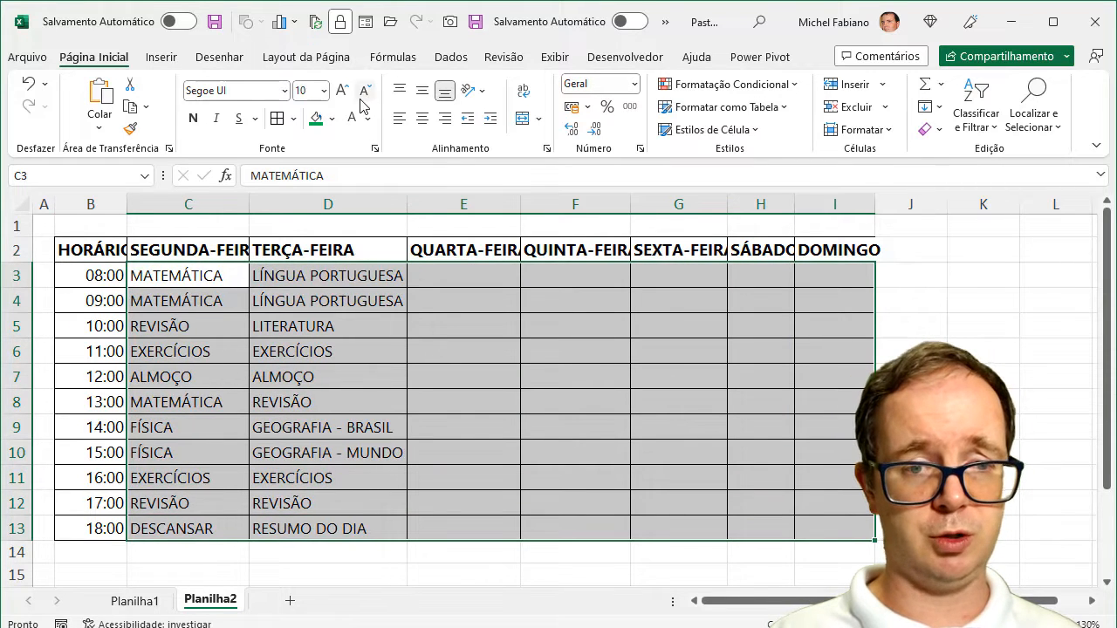
left_click(423, 119)
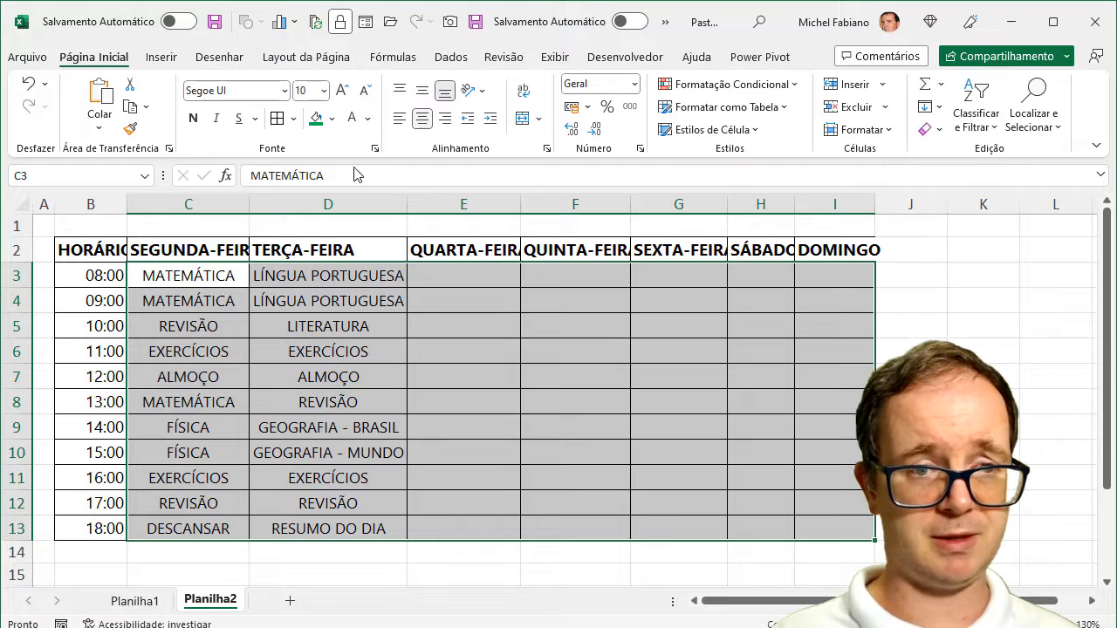
Autofit the widths of weekday columns C through I to their contents
left_click_drag(236, 205, 838, 203)
double_click(871, 203)
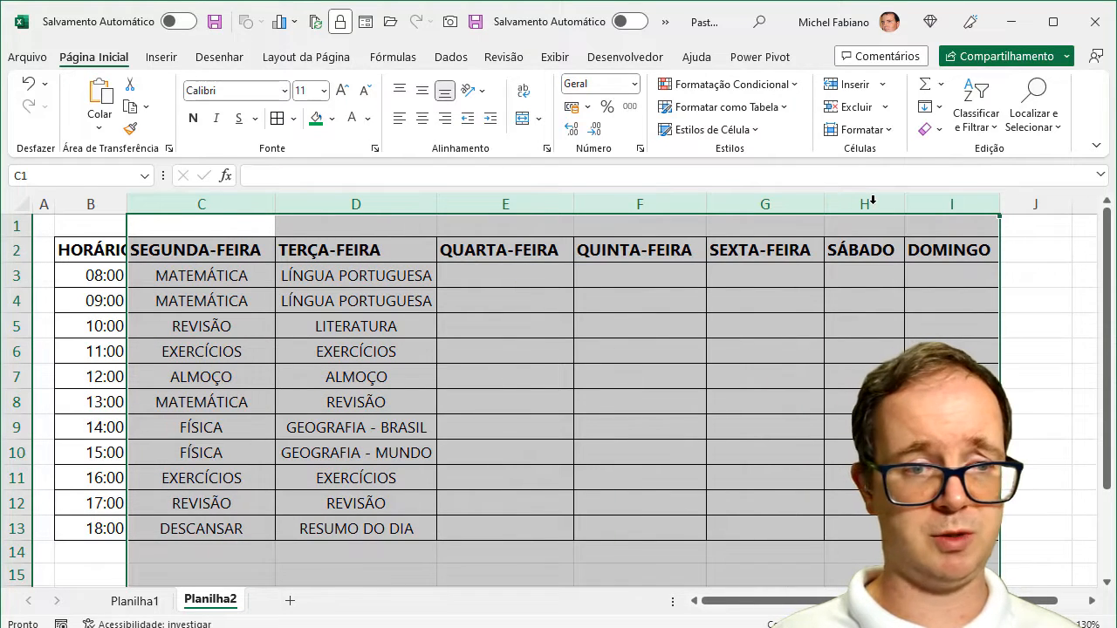
left_click(519, 358)
Make the hours in B3:B13 bold and reduce their font size to 10
left_click(114, 274)
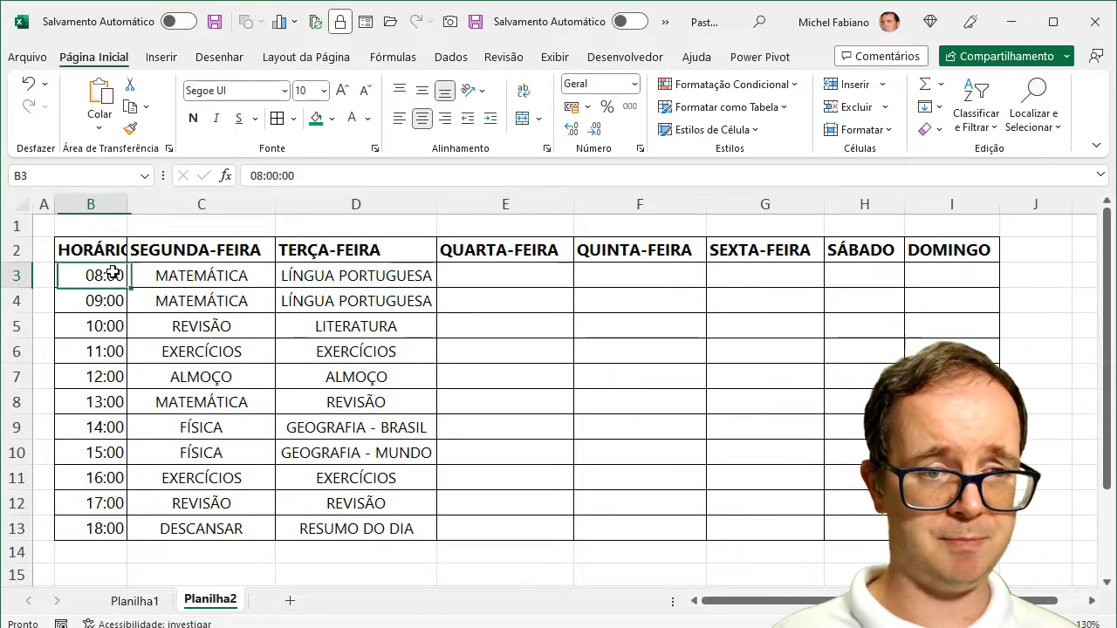
left_click_drag(113, 274, 113, 524)
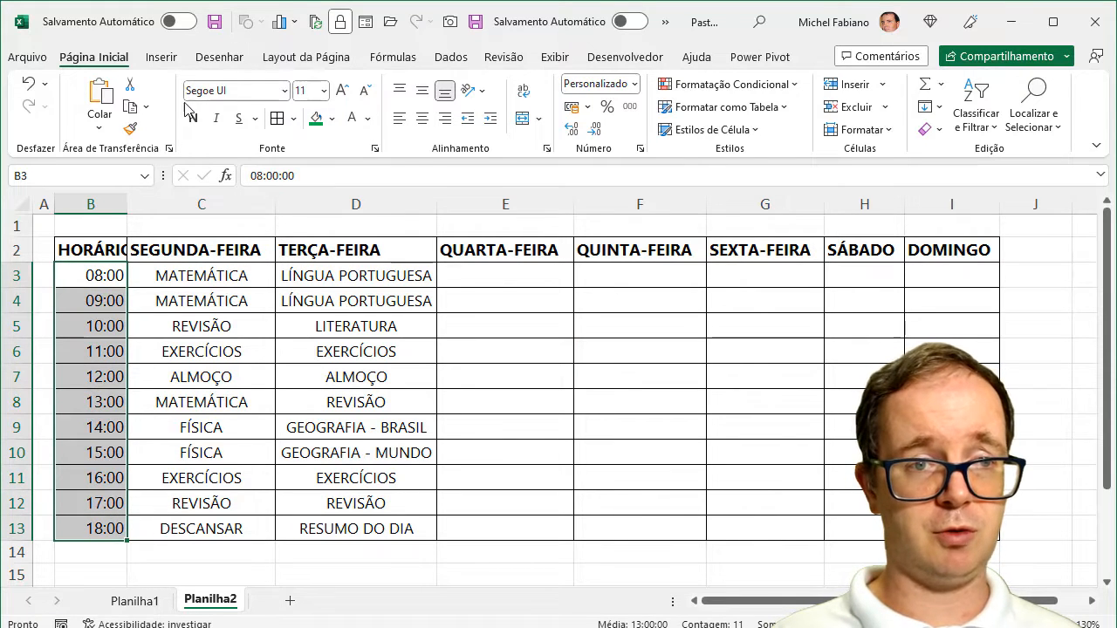
left_click(193, 117)
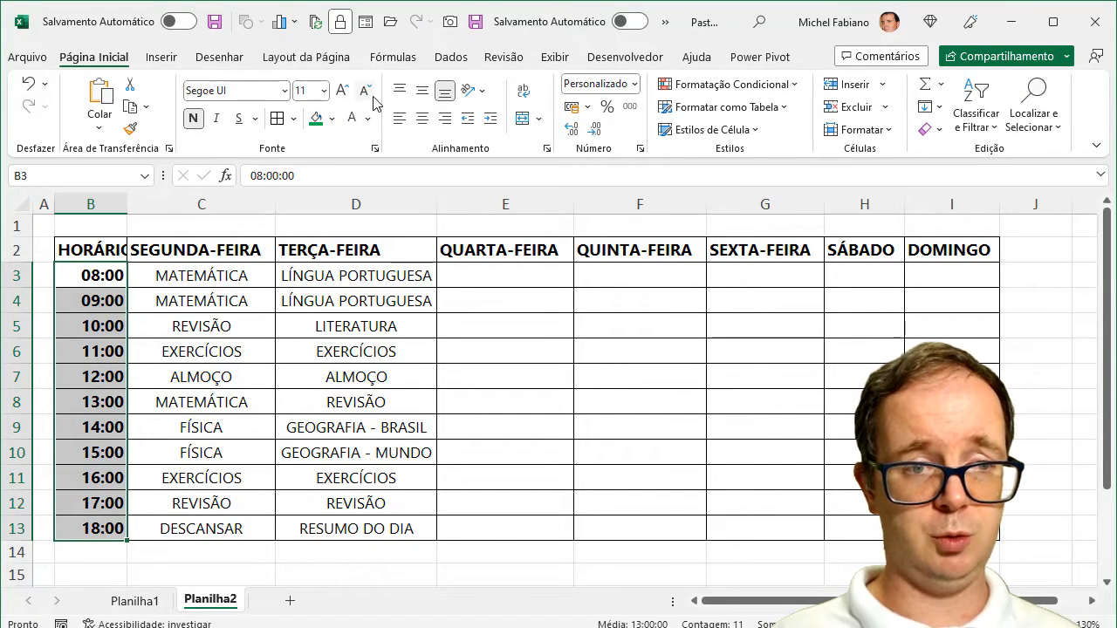
left_click(368, 93)
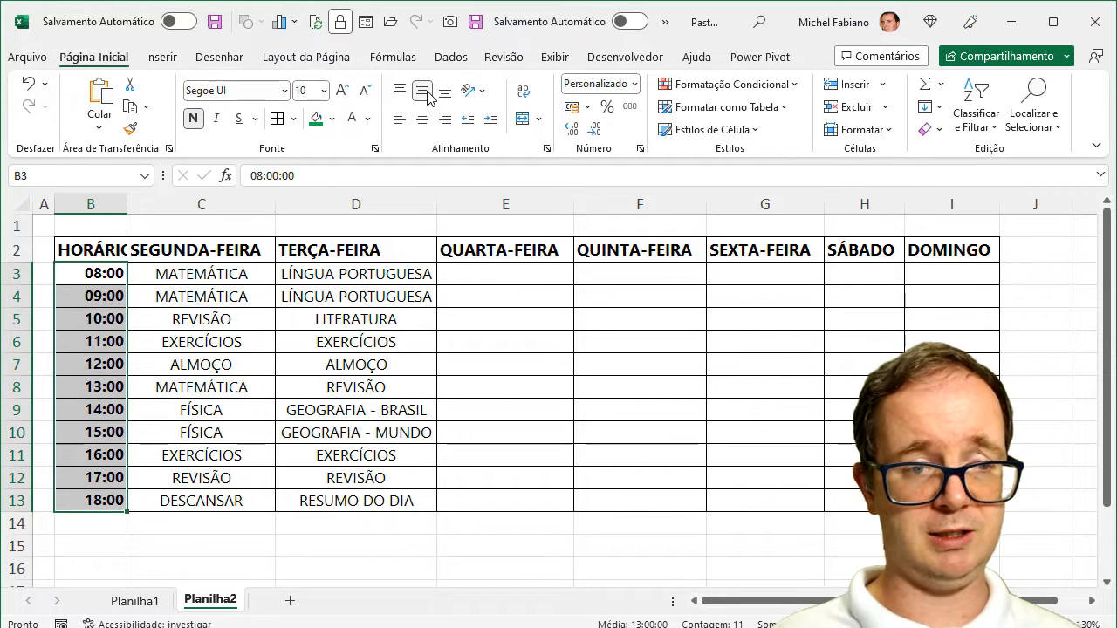
Centre the hours in B3:B13 vertically and horizontally, and centre the header row B2:I2 horizontally
left_click(422, 90)
left_click(423, 119)
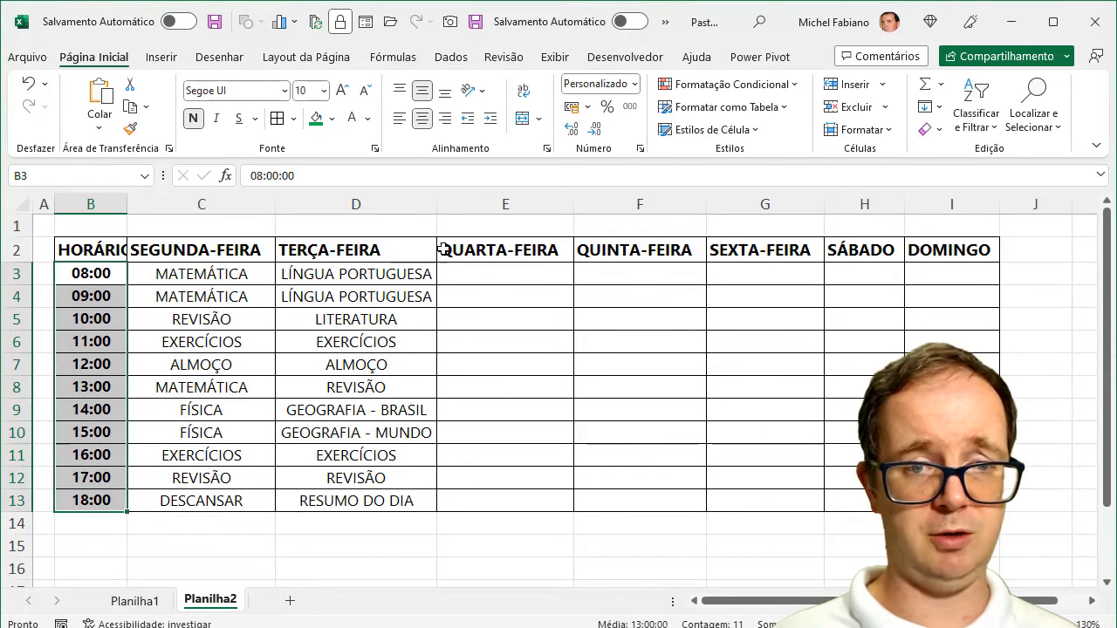
left_click(462, 322)
left_click_drag(110, 242, 995, 255)
left_click(422, 119)
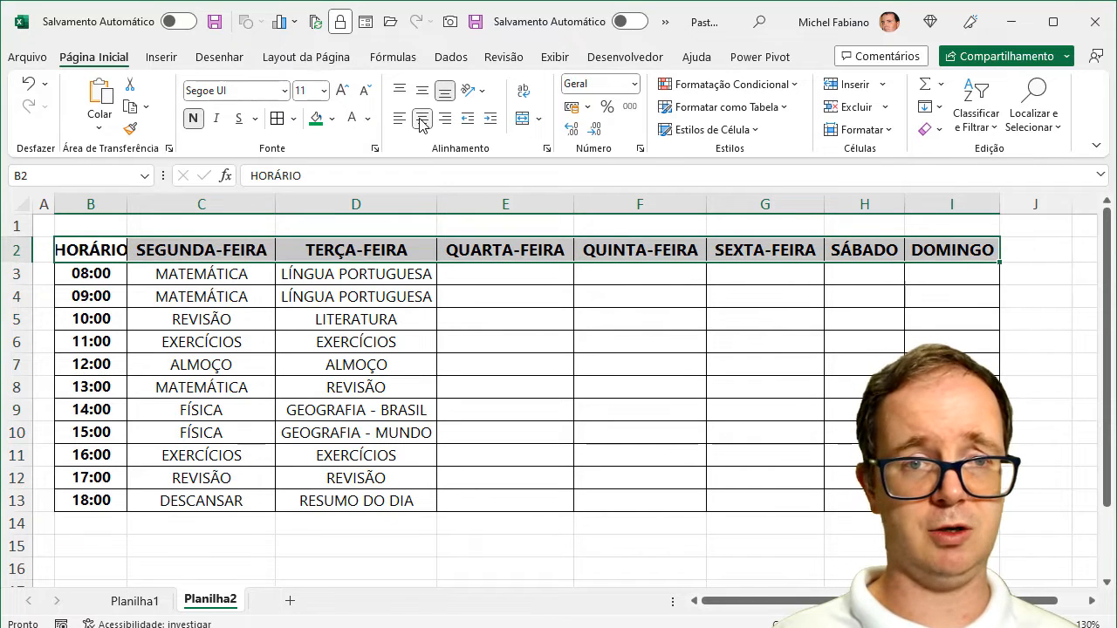
Give the header row B2:I2 a green fill with white text, and autofit the width of column B
left_click(316, 118)
left_click(352, 118)
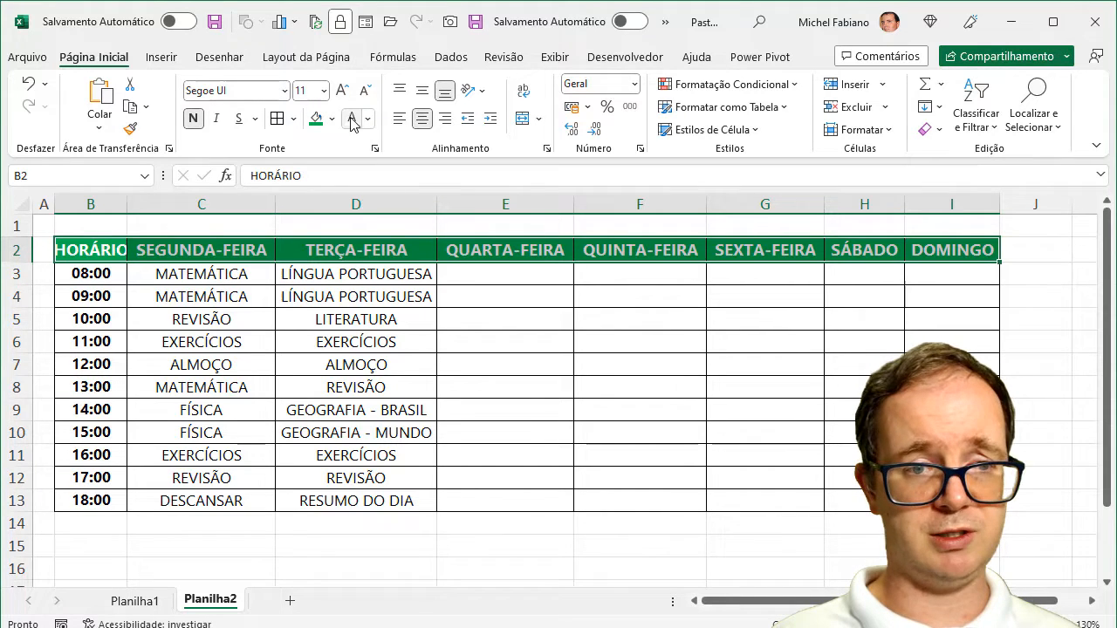
double_click(127, 204)
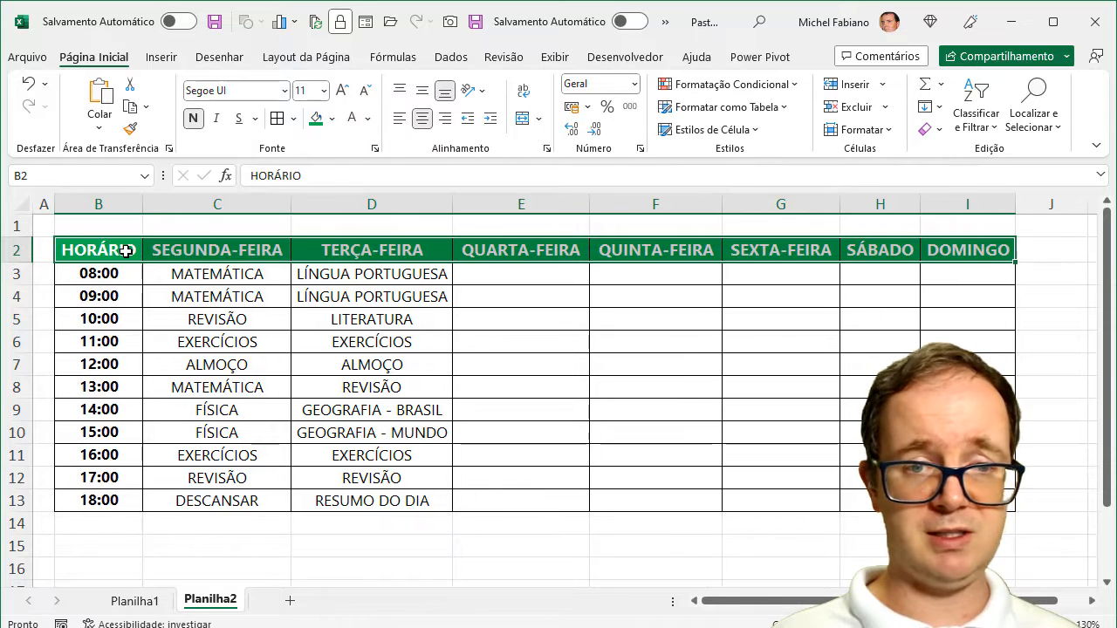
Shade the 12:00 lunch row B7:I7 grey and make its text bold
left_click_drag(99, 363, 966, 363)
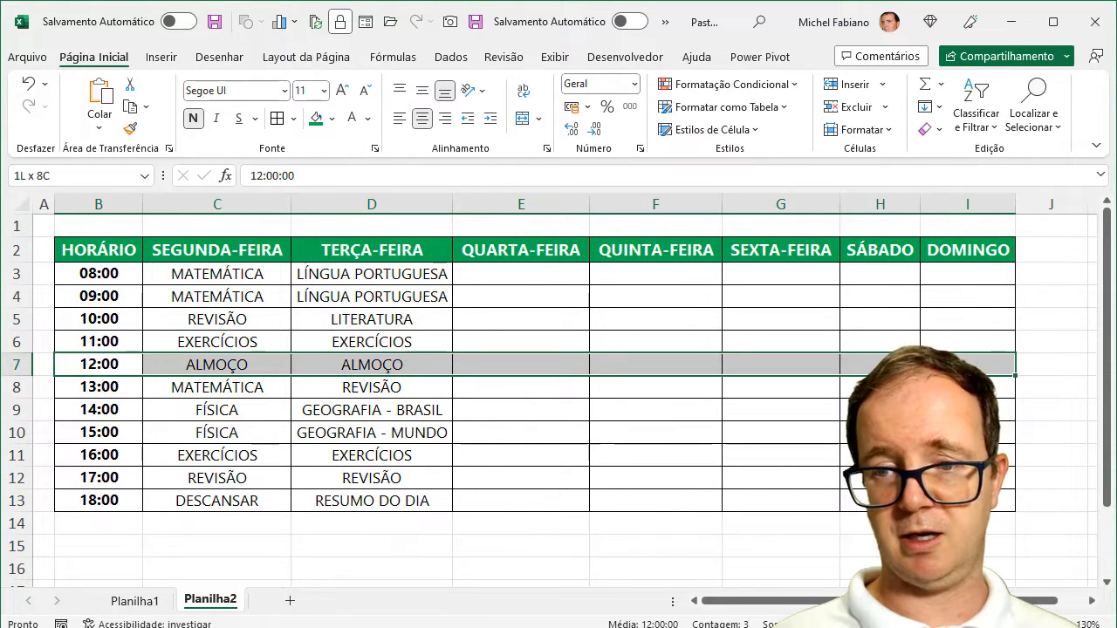
left_click(331, 123)
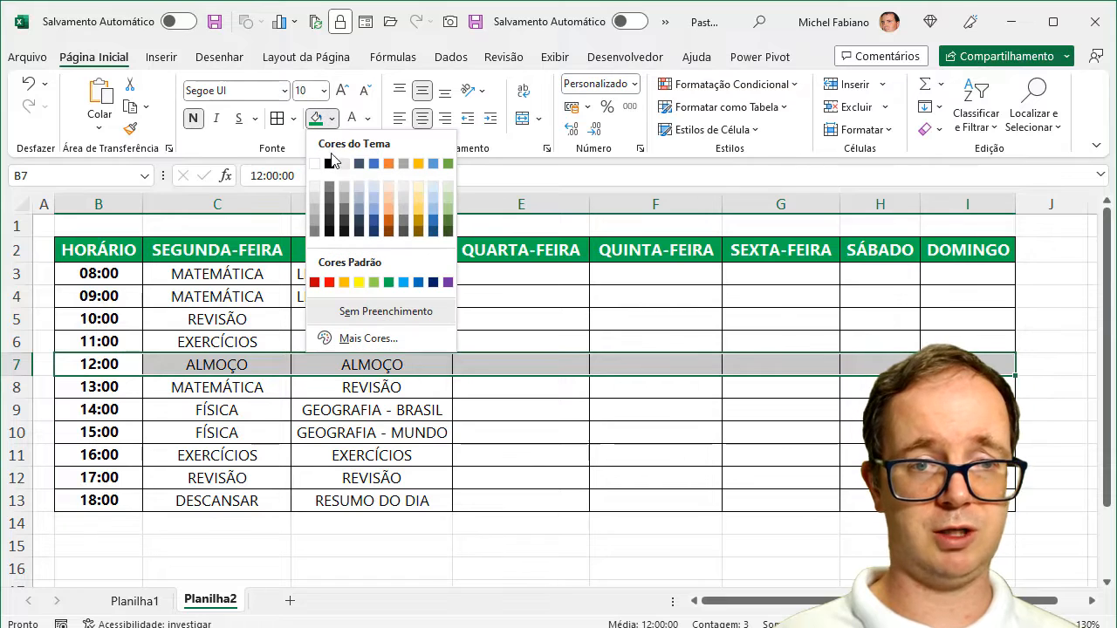
left_click(318, 214)
left_click(378, 449)
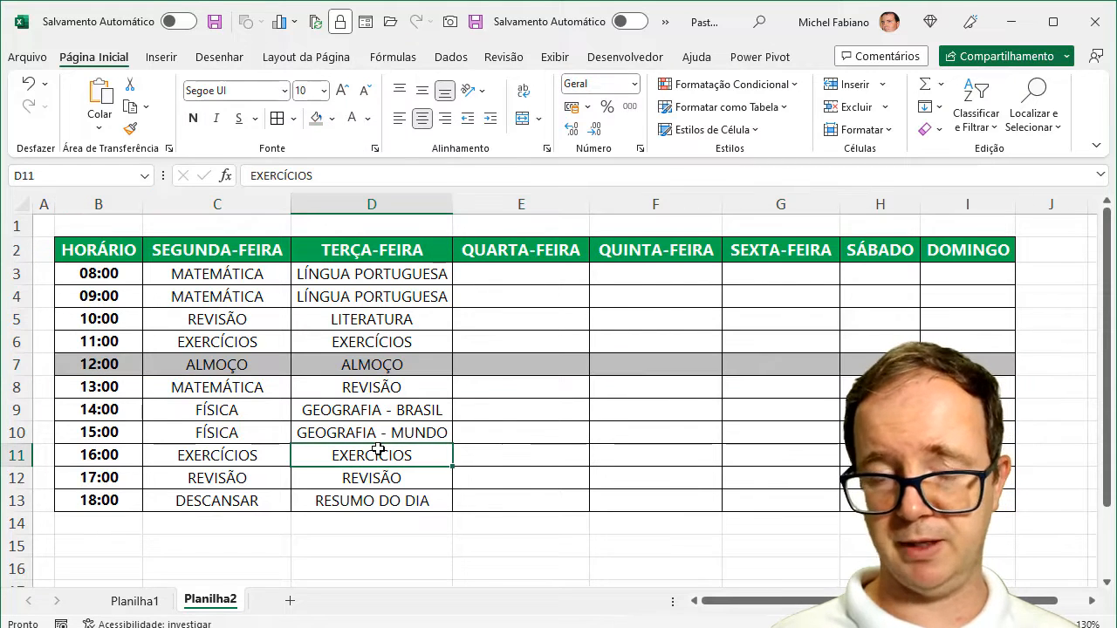
left_click_drag(114, 362, 959, 359)
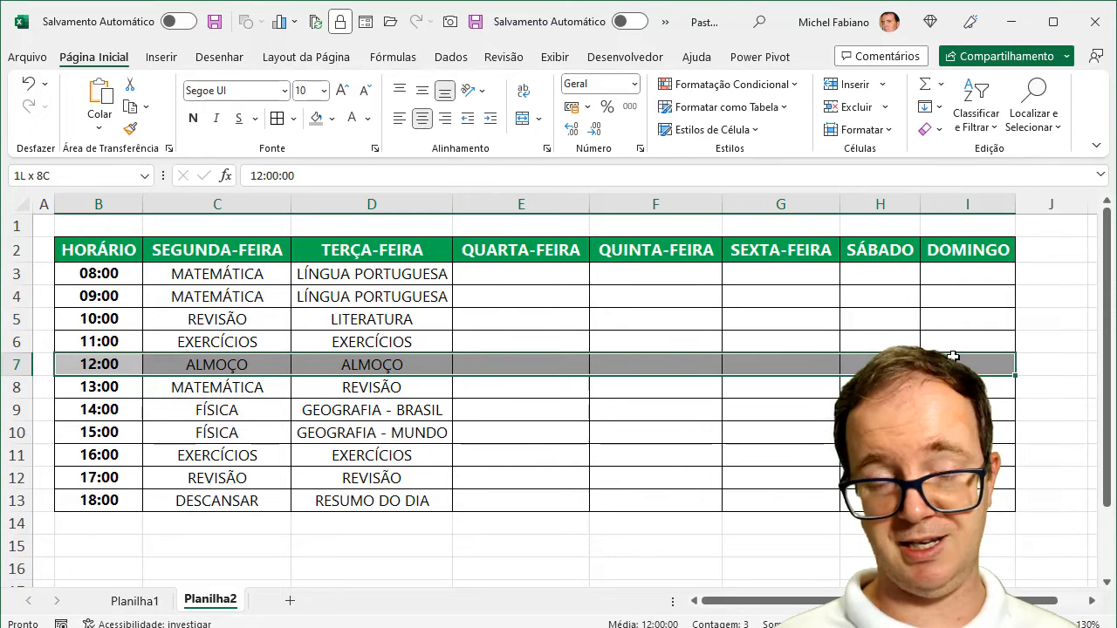
left_click(196, 121)
left_click(195, 121)
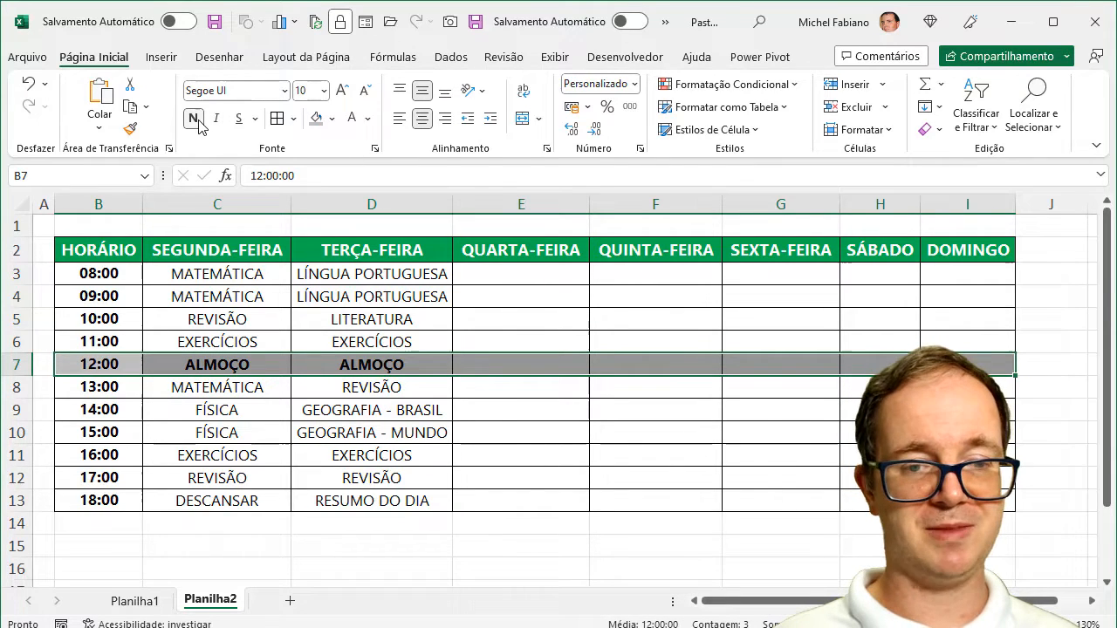
left_click(603, 440)
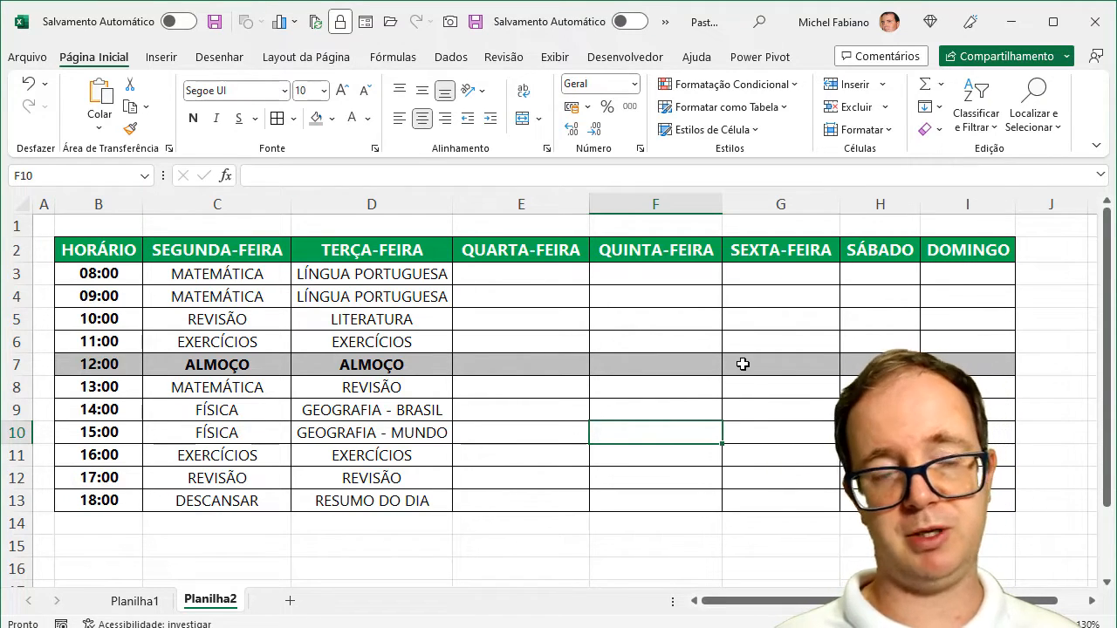
Add a third worksheet and enter the title "Itens a estudar - Excel" in B2
left_click(290, 602)
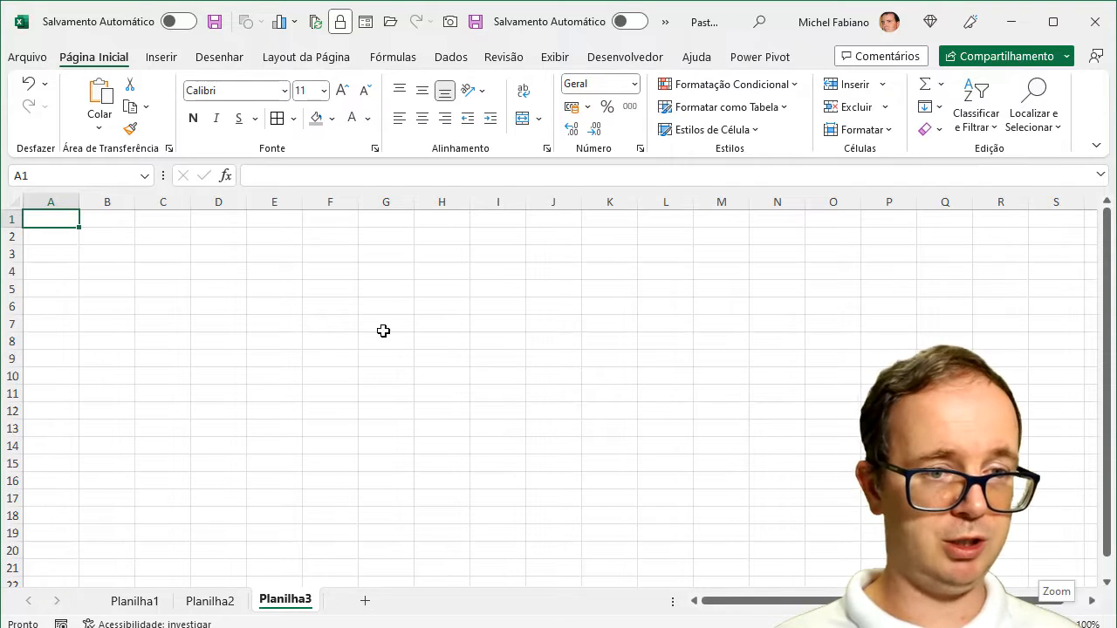
left_click(125, 241)
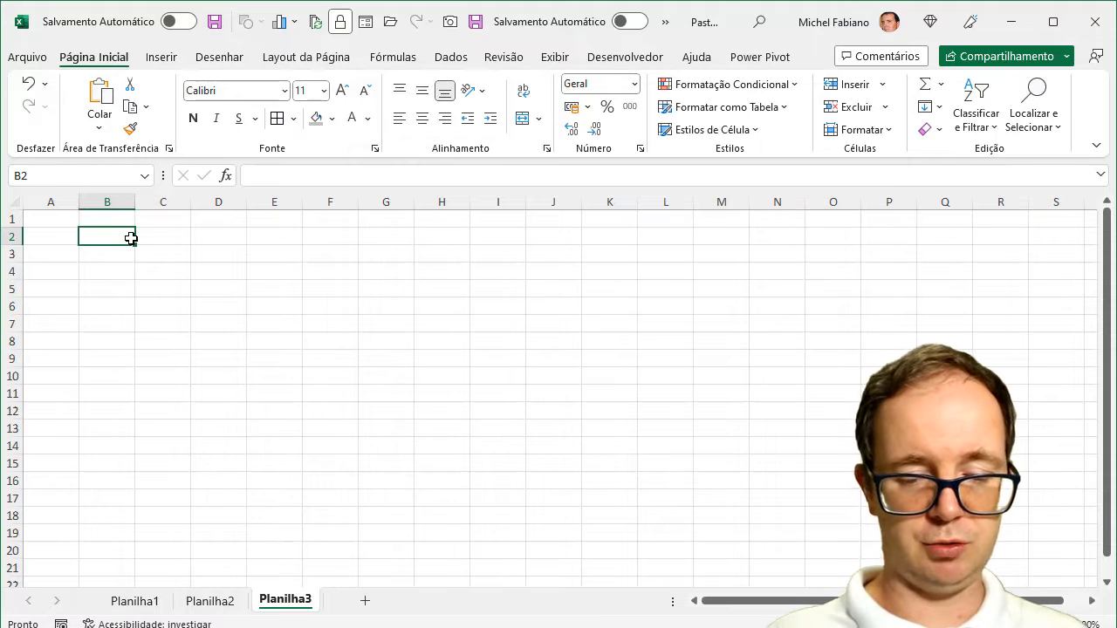
type("iTEN")
key("BackSpace")
key("BackSpace")
key("BackSpace")
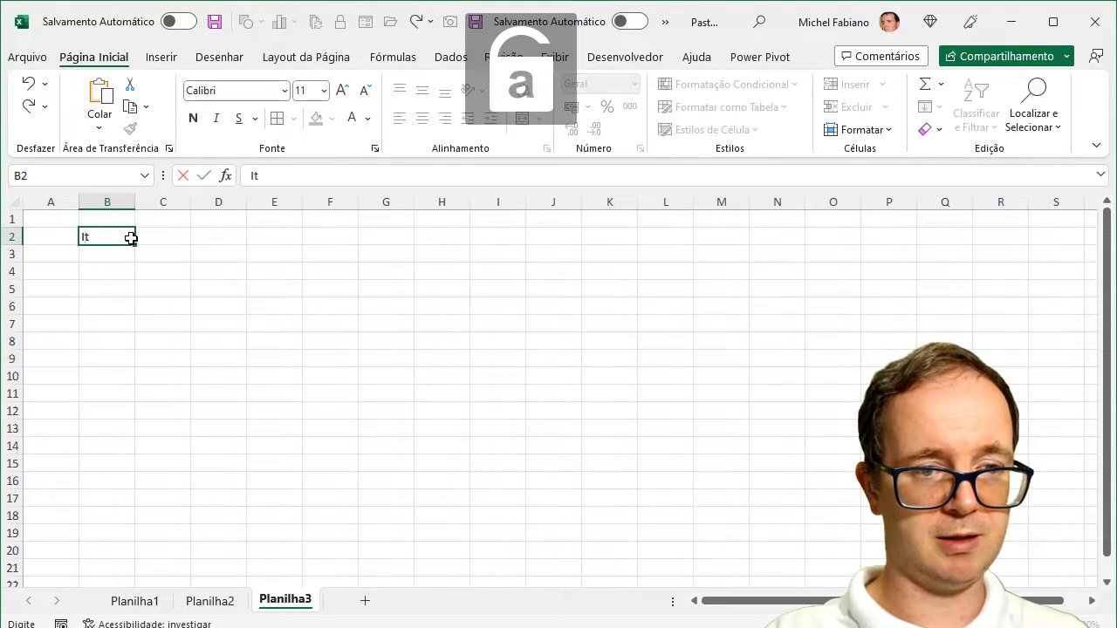
type("tens a")
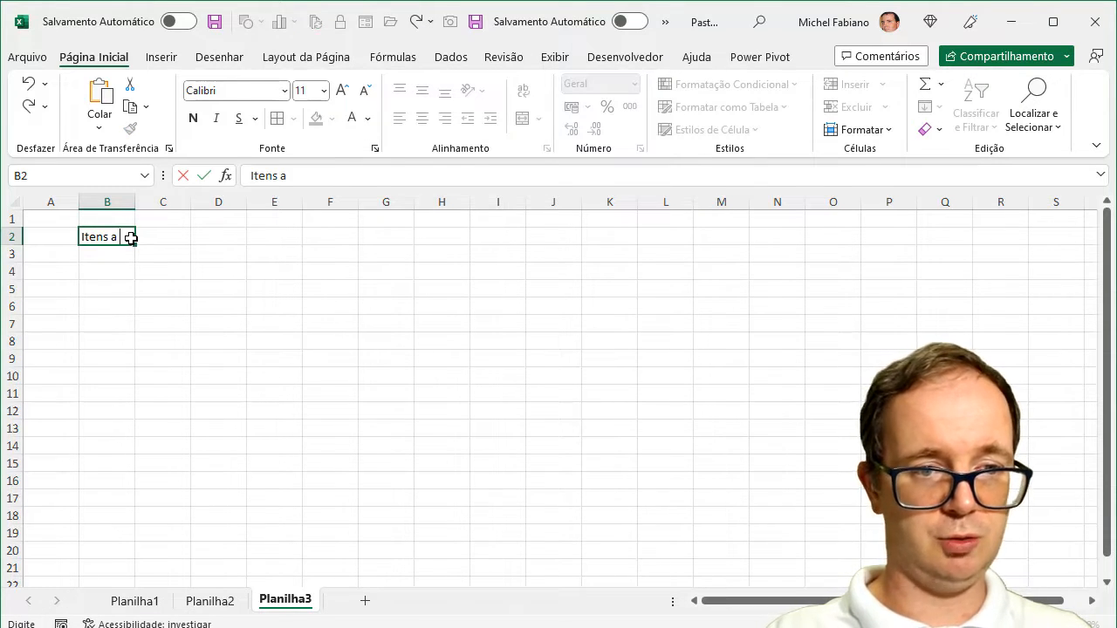
type(" estudar -")
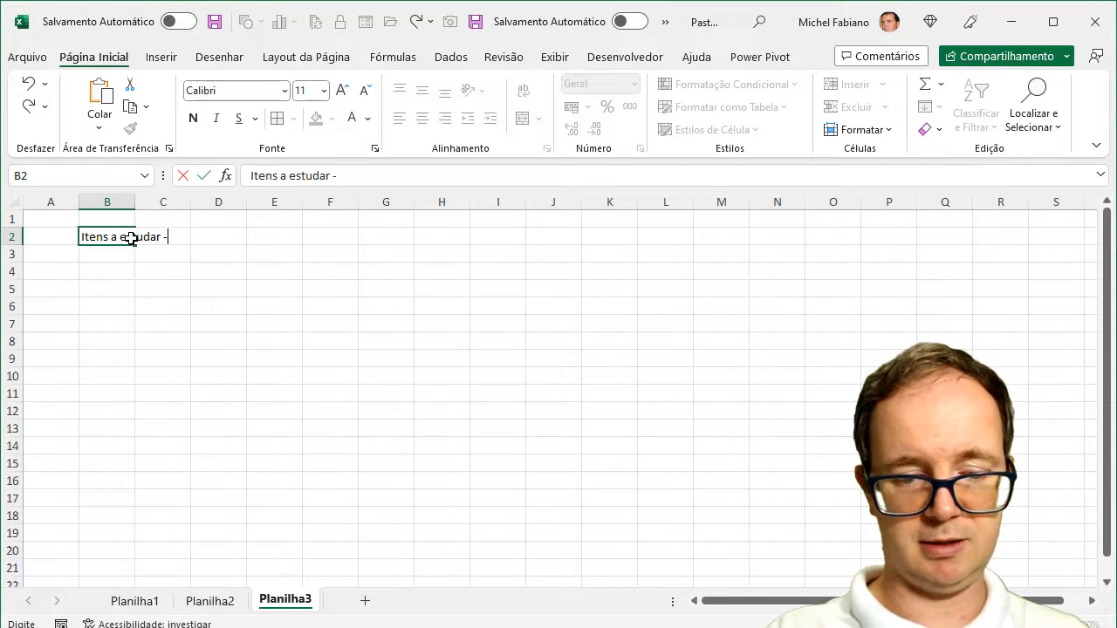
type(" Excel")
key("Return")
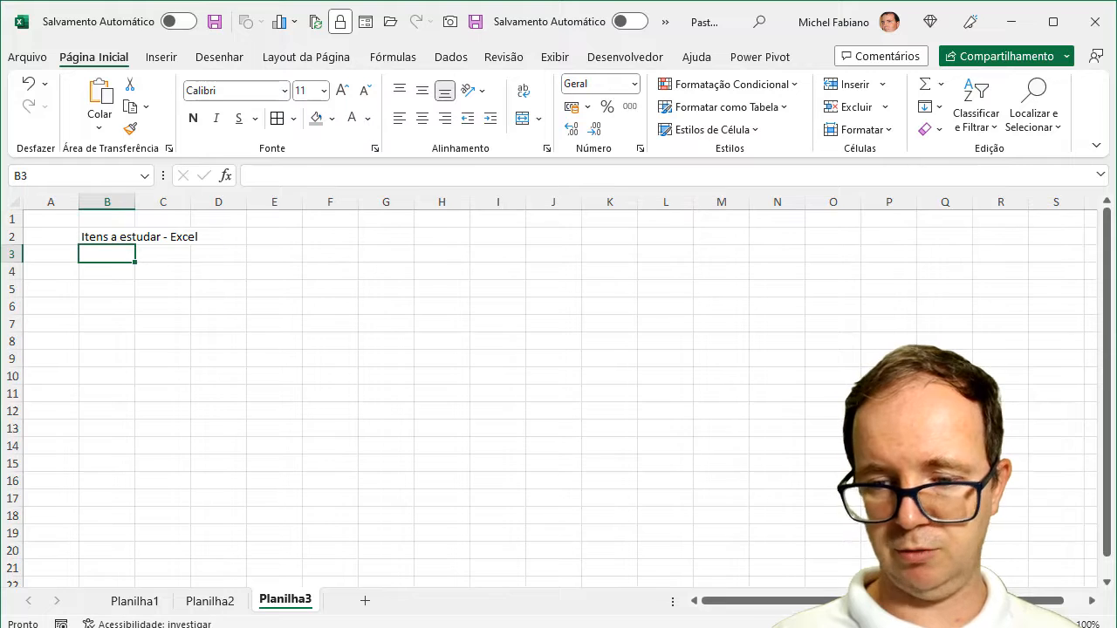
Enter the study items "Criação de Tabelas" in B3 and "O que é uma Planilha" in B4
scroll(442, 454, "up", 5)
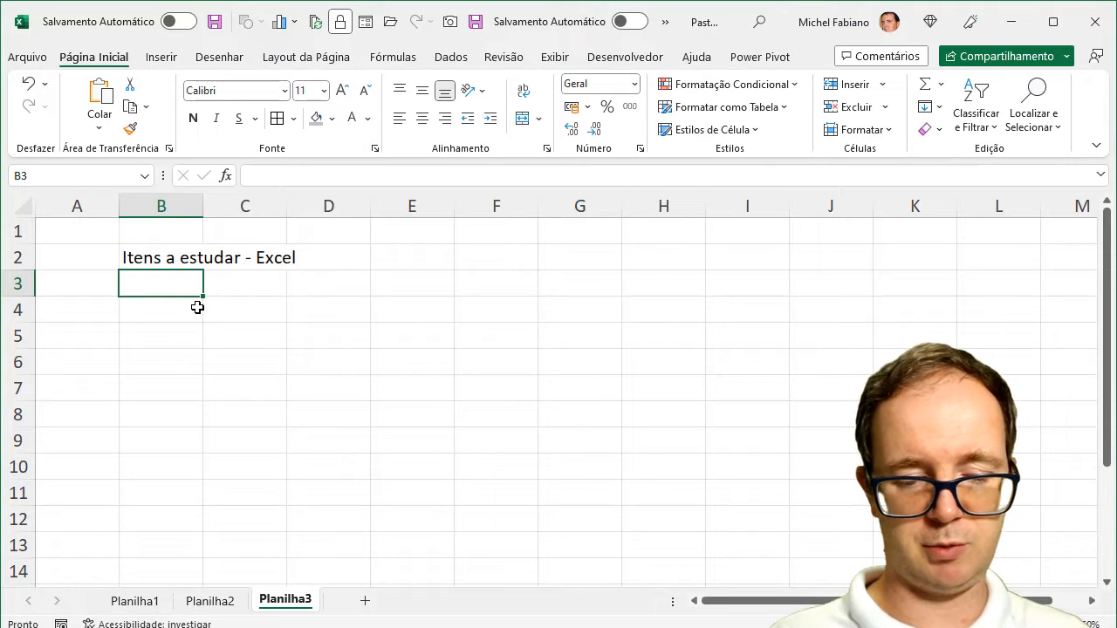
type("Criação d")
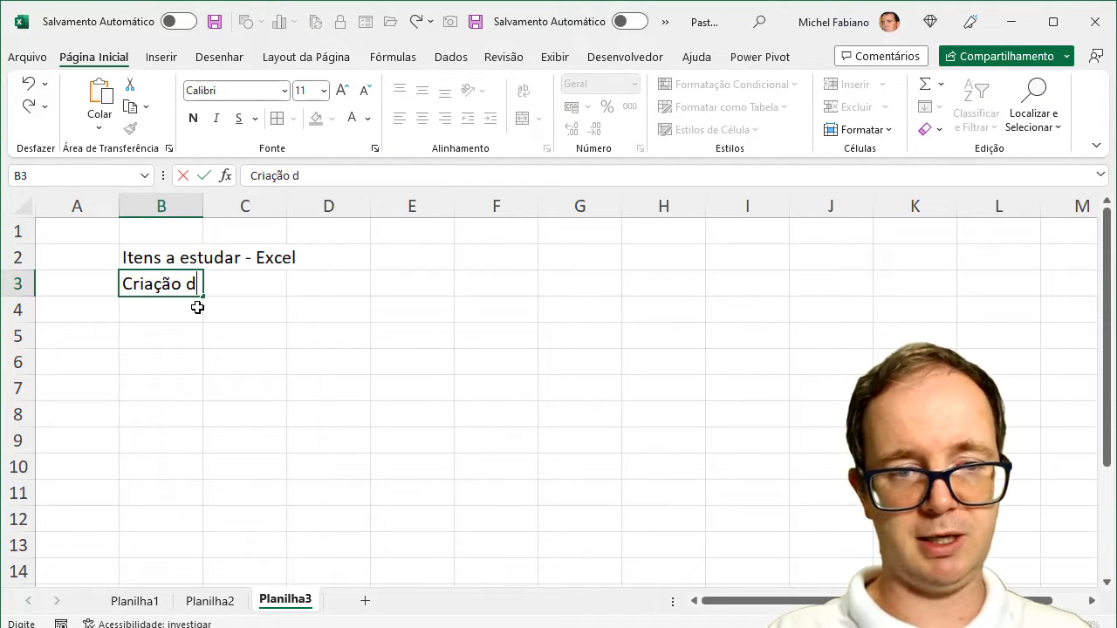
type("e Tabelas")
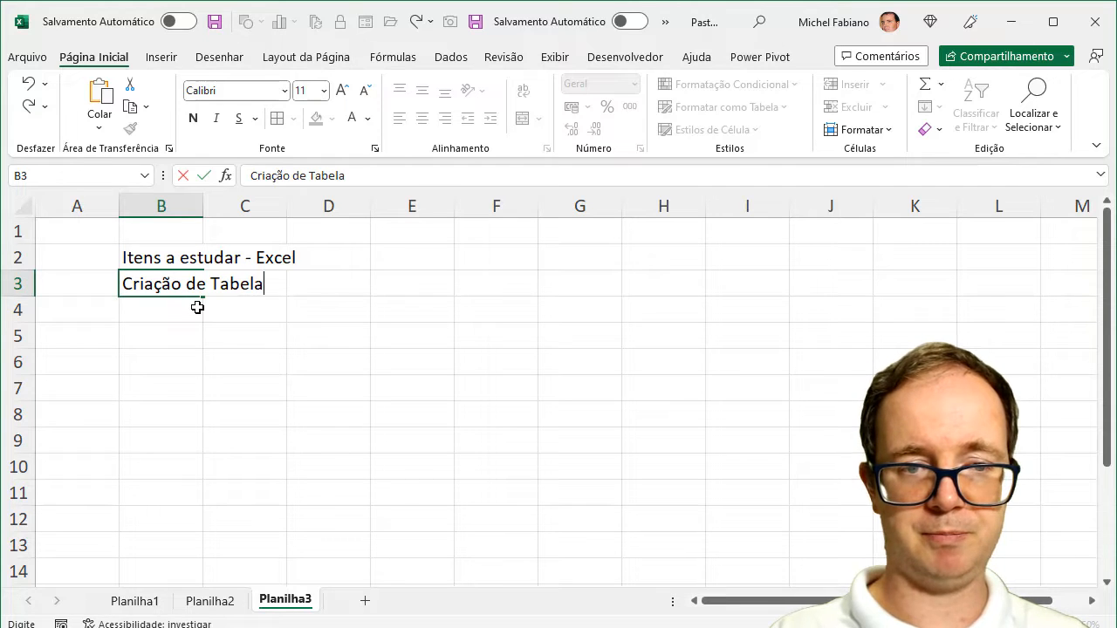
key("Return")
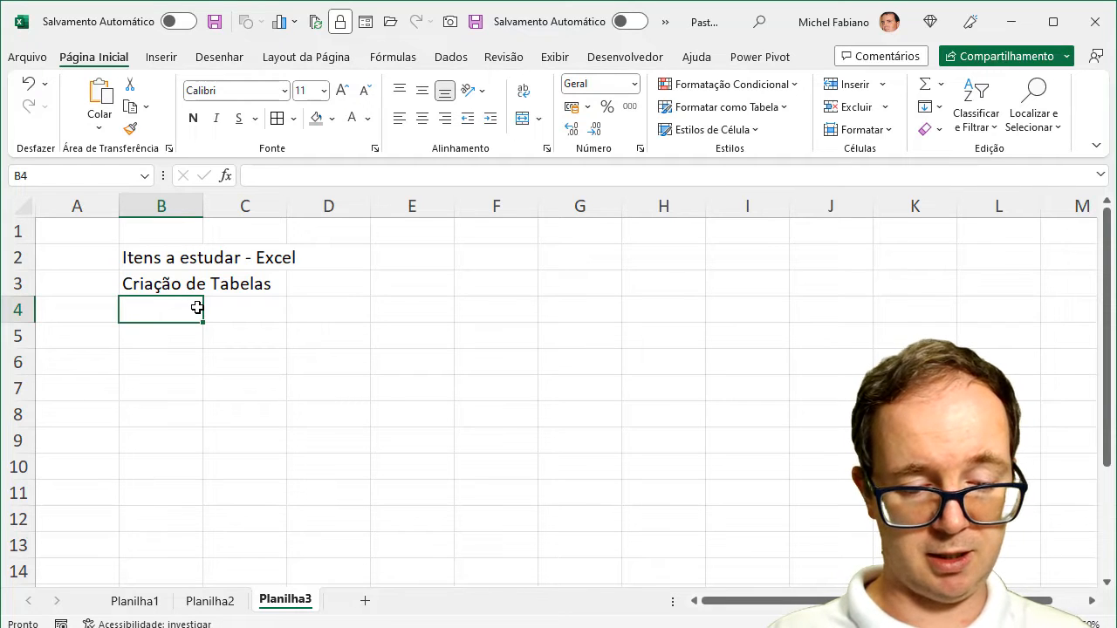
type("O que é u")
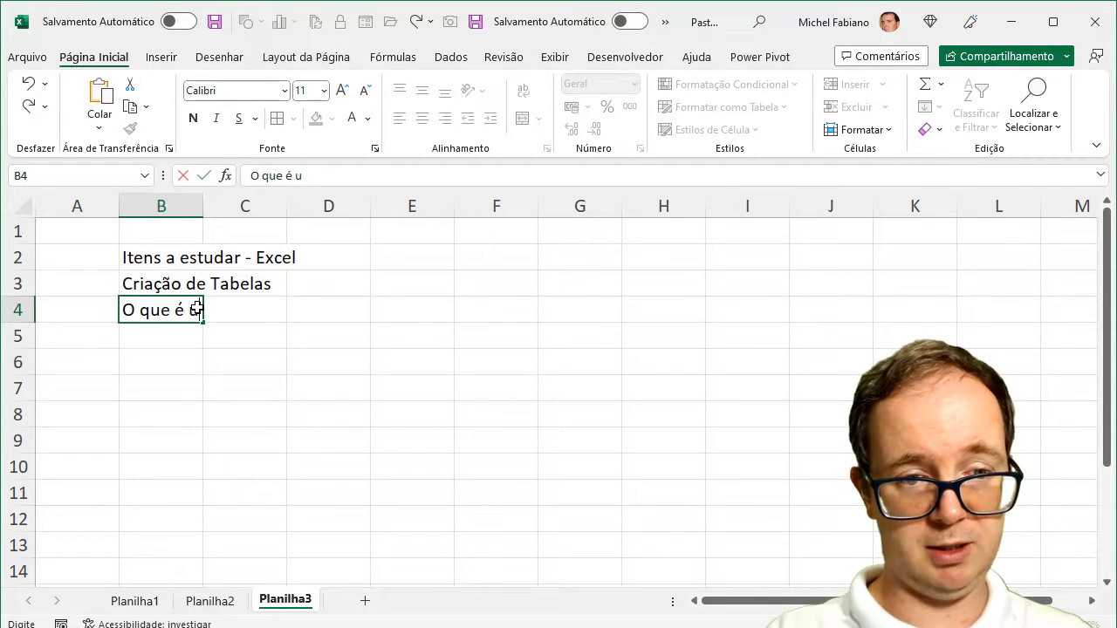
type("ma Planilha")
key("Return")
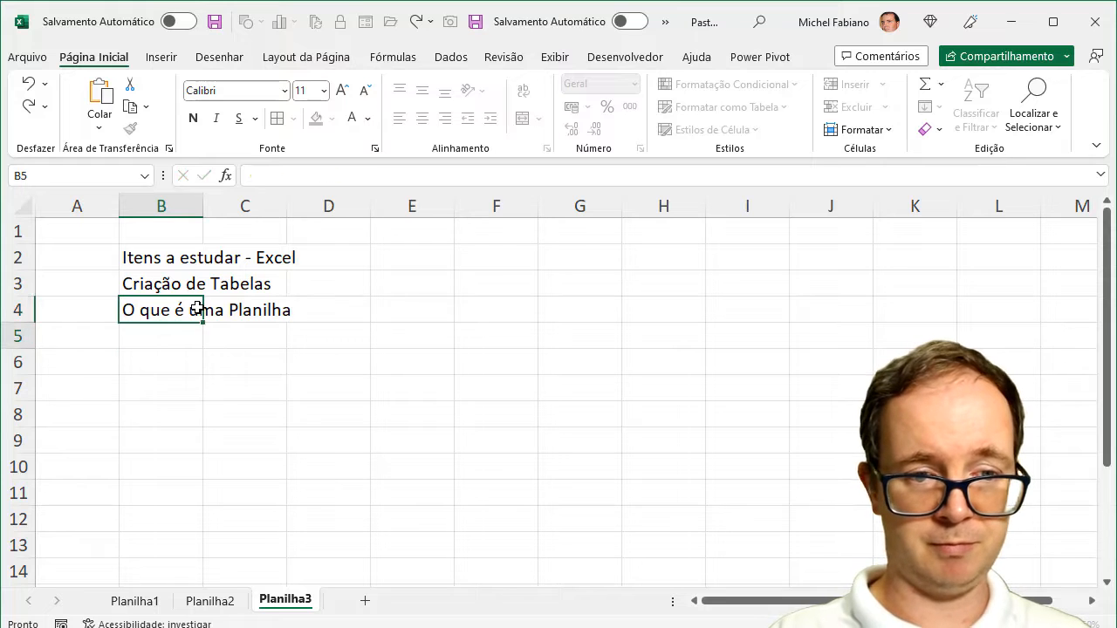
Enter the study items "O que é uma Tabela" in B5 and "O que são células" in B6
type("O que é uma t")
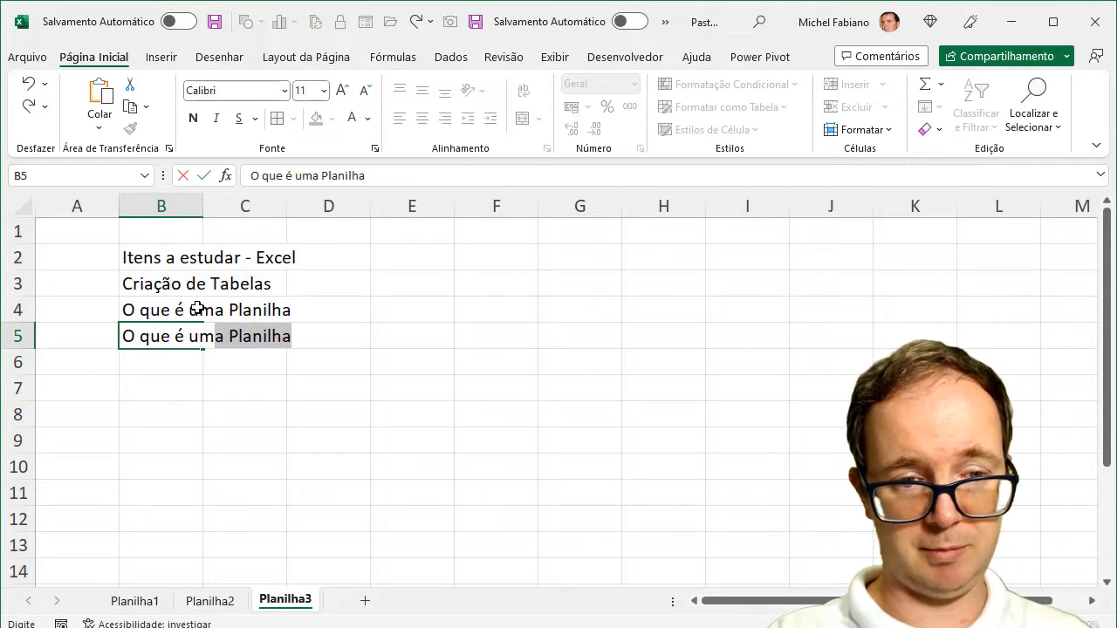
type("Tabela")
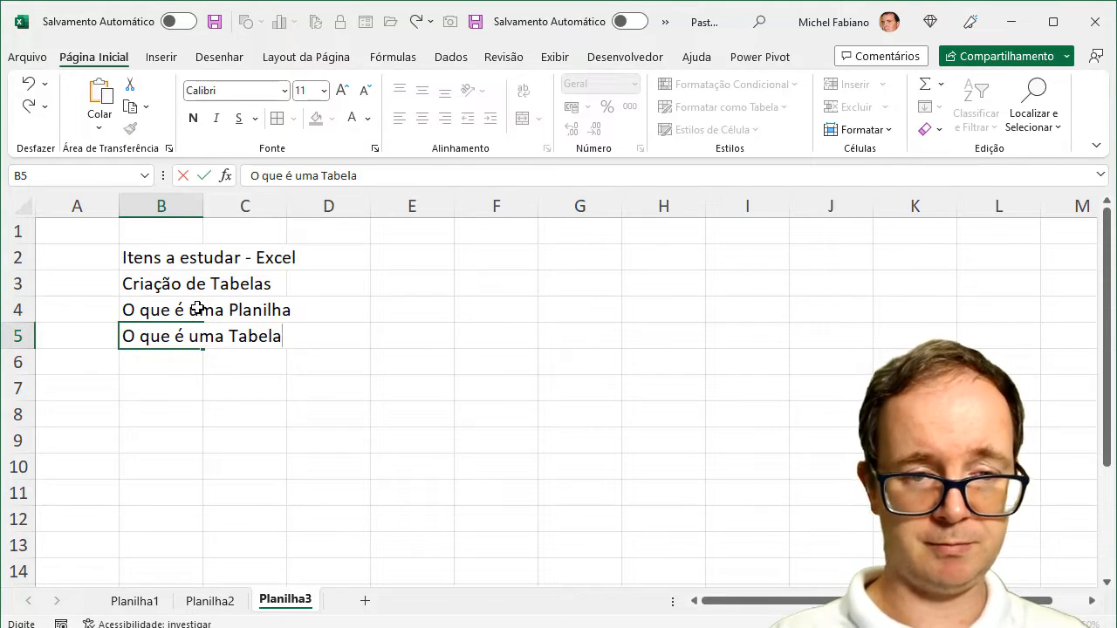
key("Return")
type("Como")
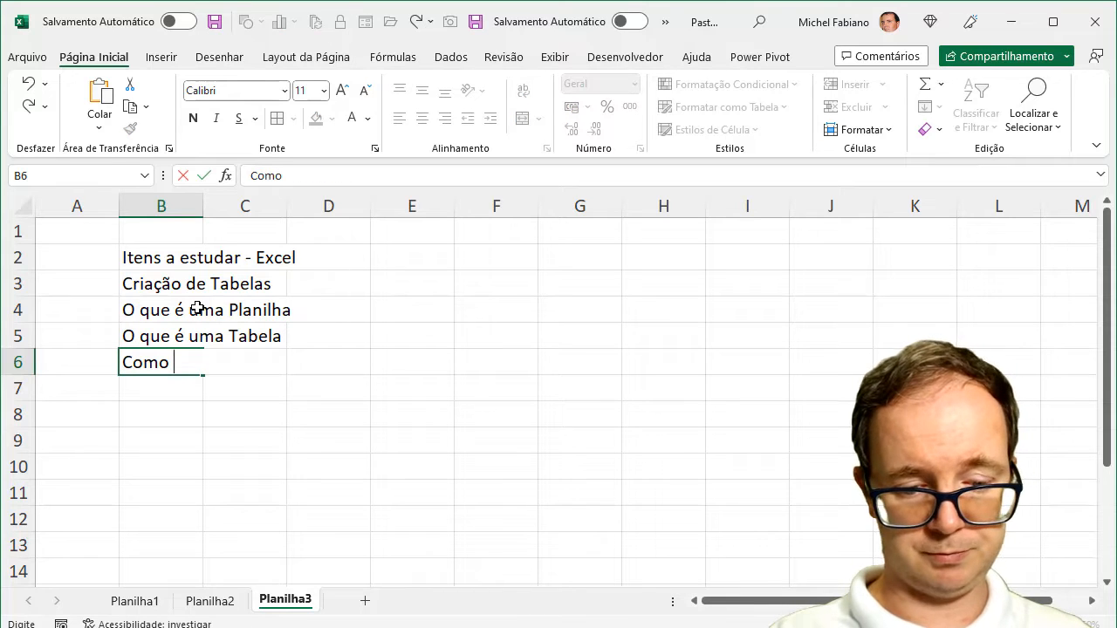
key("BackSpace")
key("BackSpace")
key("BackSpace")
key("BackSpace")
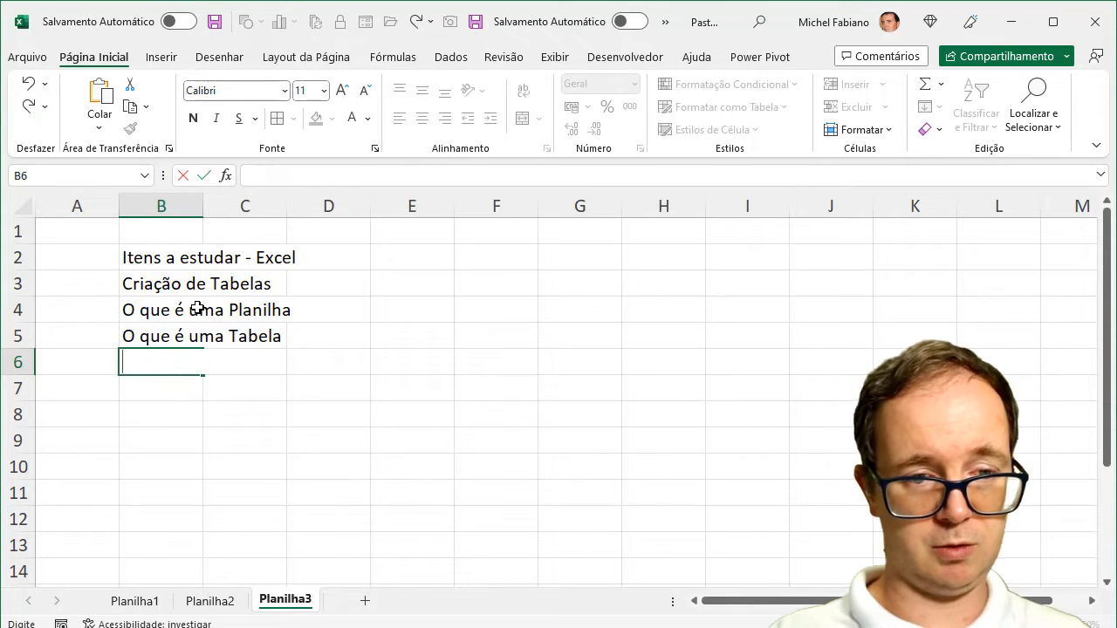
type("O que são")
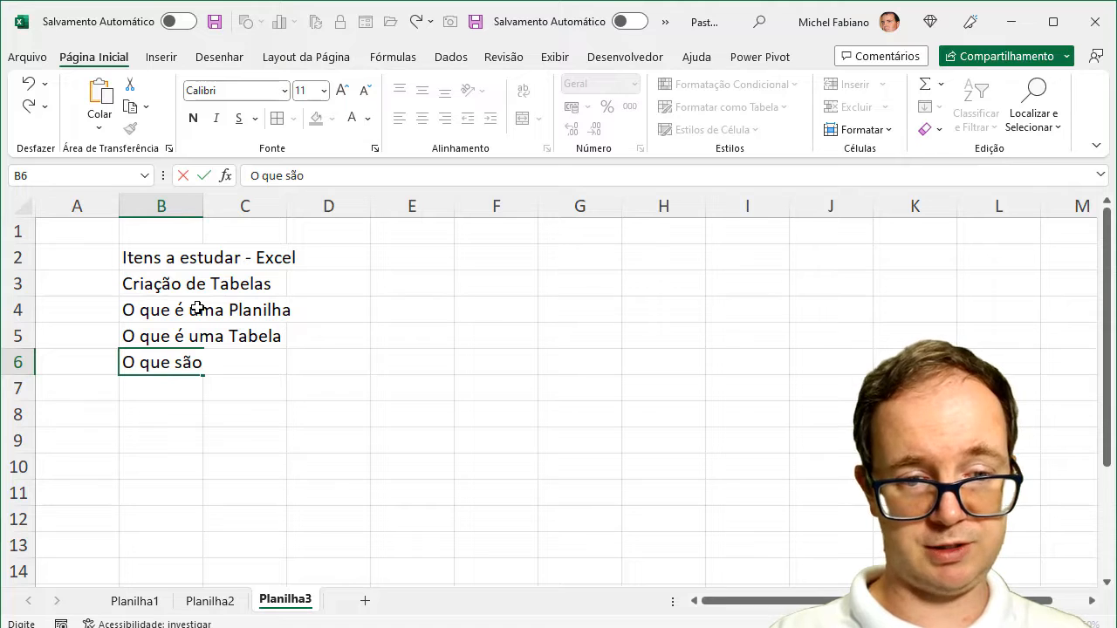
type(" células")
key("Return")
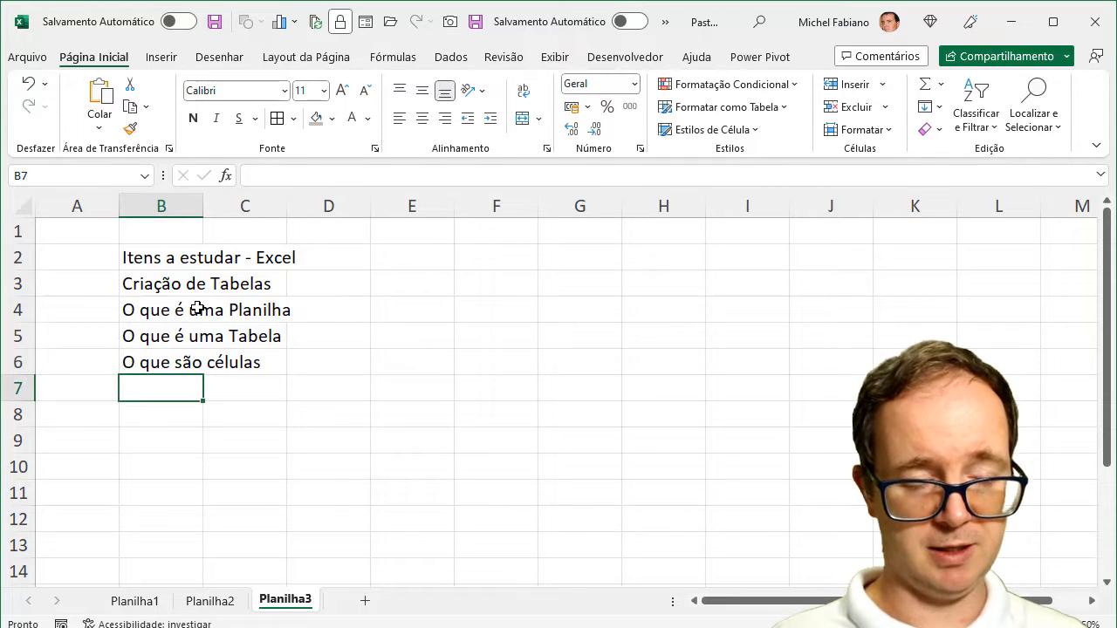
Enter the study items "Como criar uma tabela" in B7 and "Como formatar uma tabela" in B8
type("Como cri")
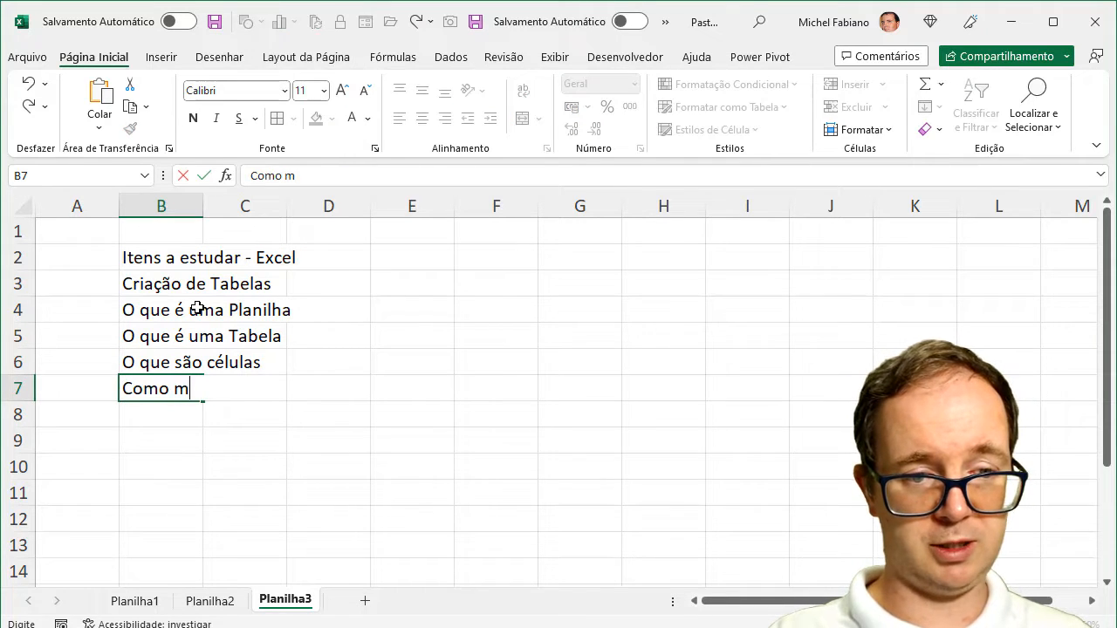
type("ar uma tabela")
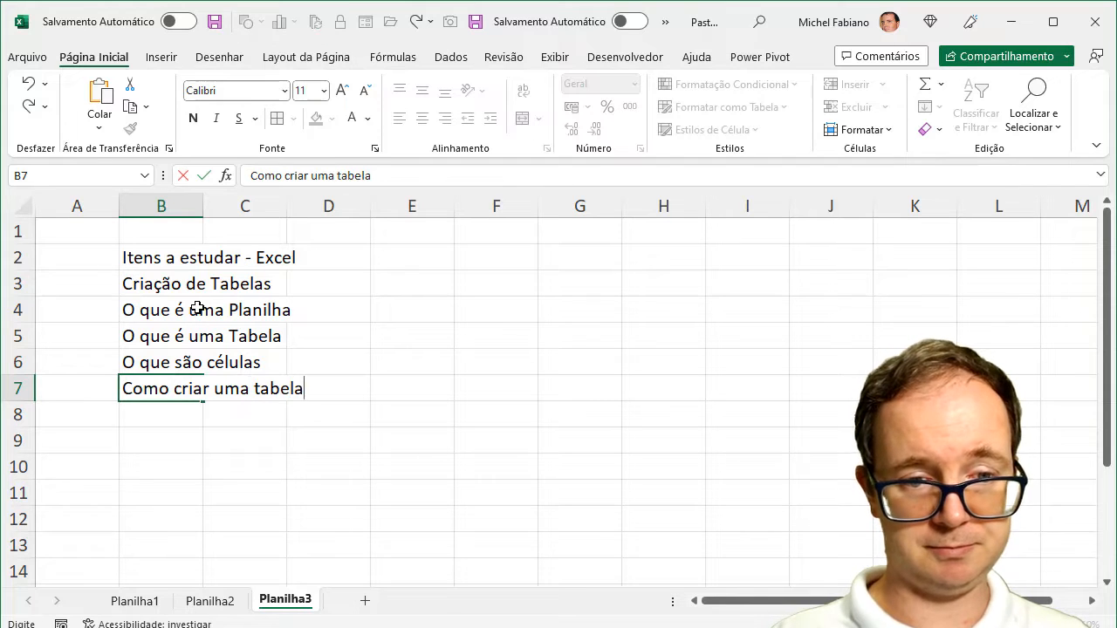
key("Return")
type("Como for")
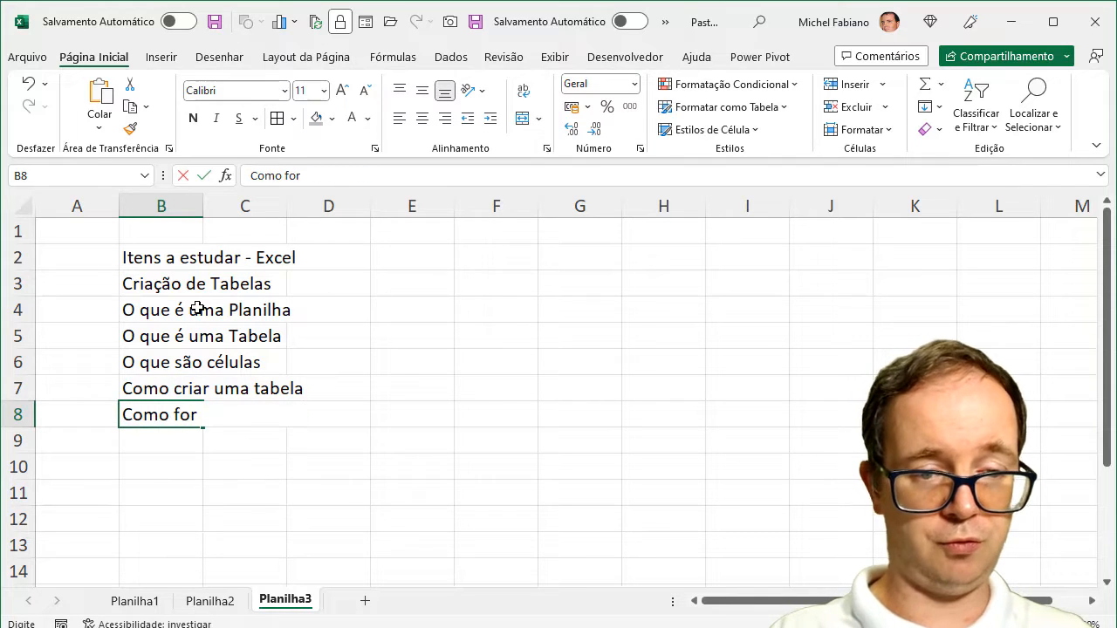
type("matar uma tabela")
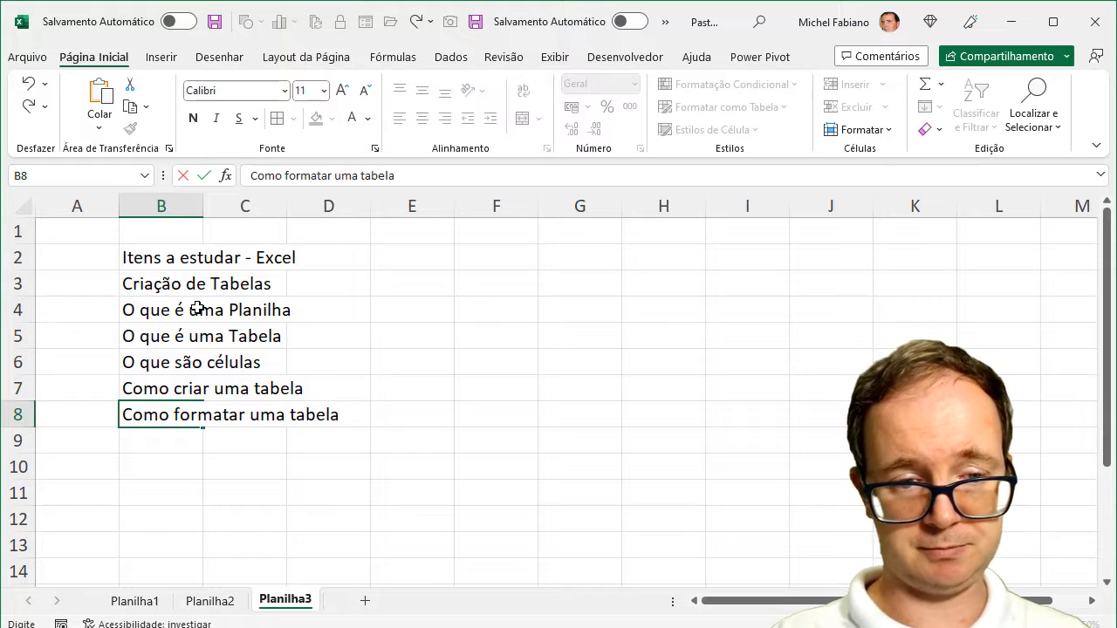
key("Return")
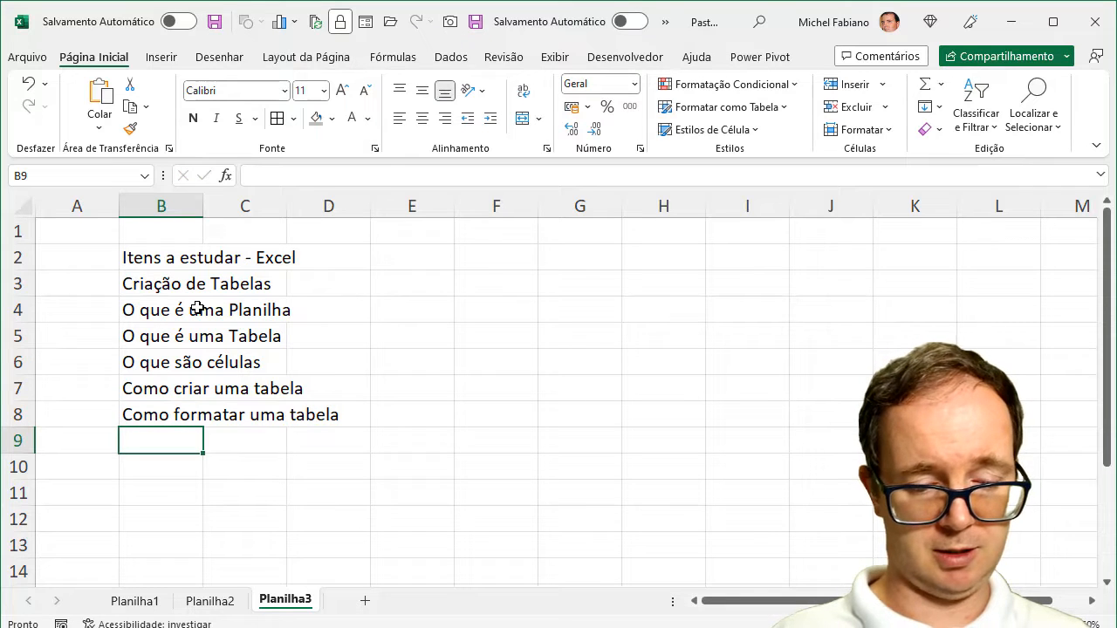
Enter the study item "Formatação de Texto no Excel" in B9
type("For")
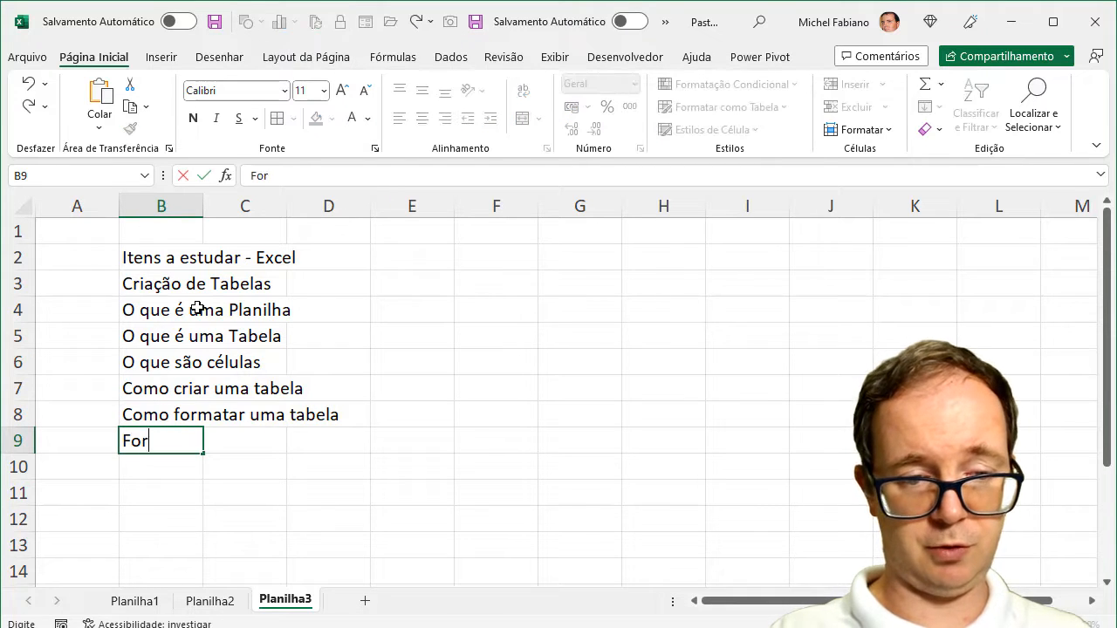
type("matação de")
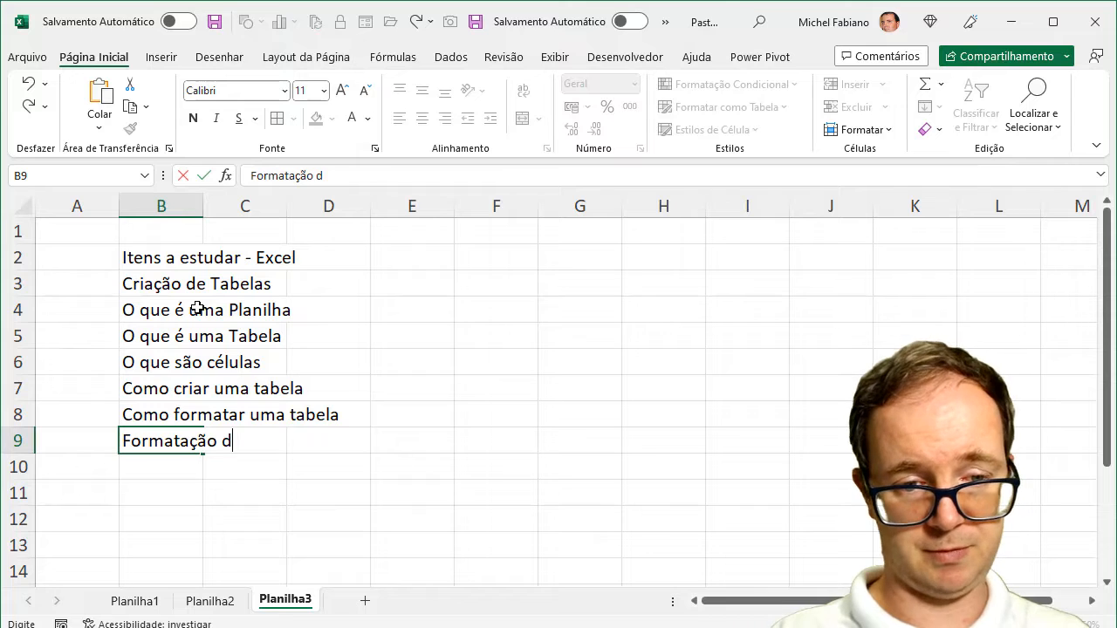
key("BackSpace")
key("BackSpace")
key("BackSpace")
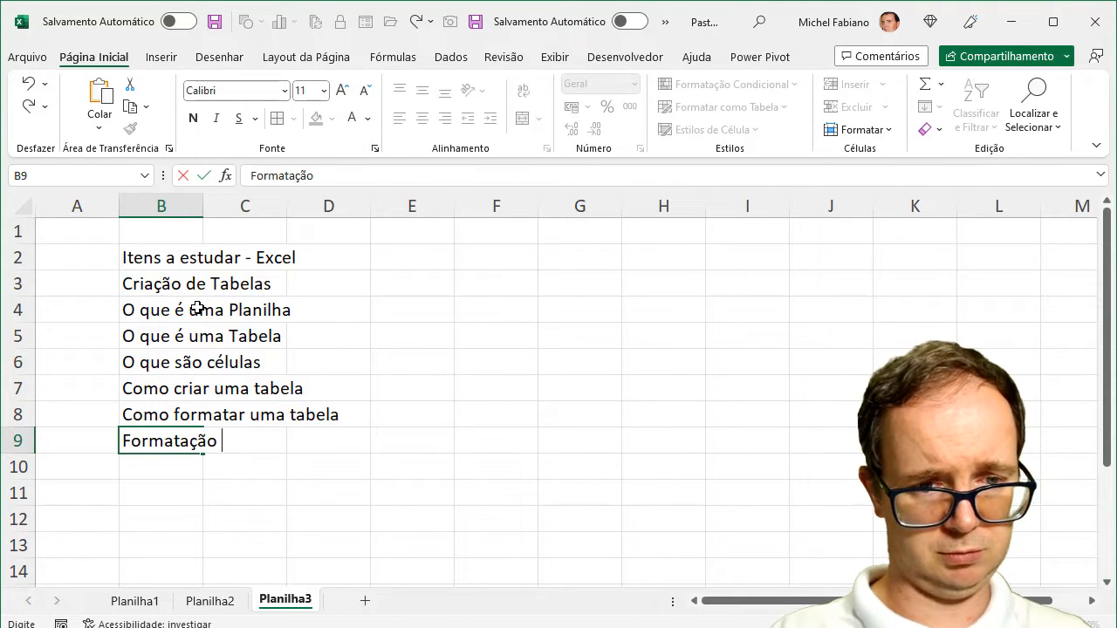
type("de te")
key("BackSpace")
key("BackSpace")
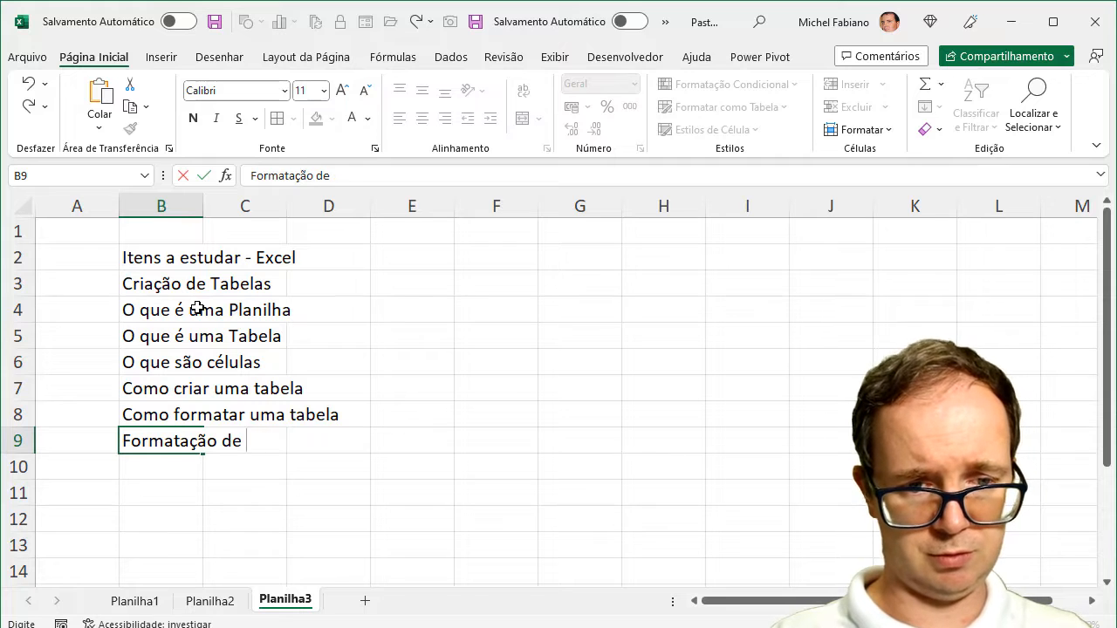
type("Texto no Ex")
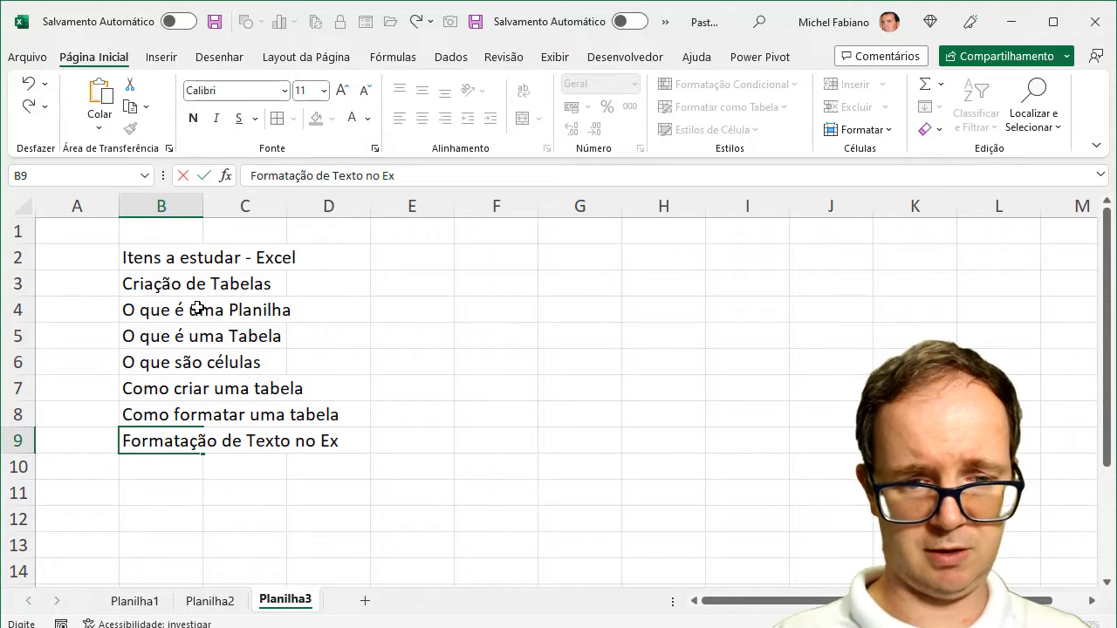
type("cel")
key("Return")
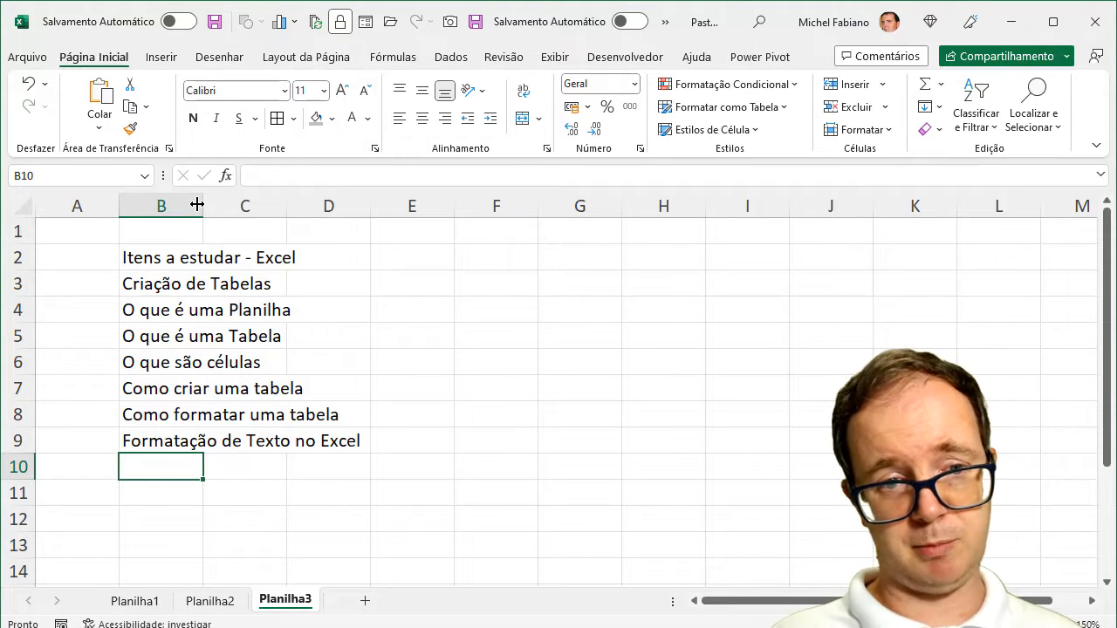
Set the font of column B to Segoe UI and fit the column width to its longest item
left_click_drag(203, 205, 337, 203)
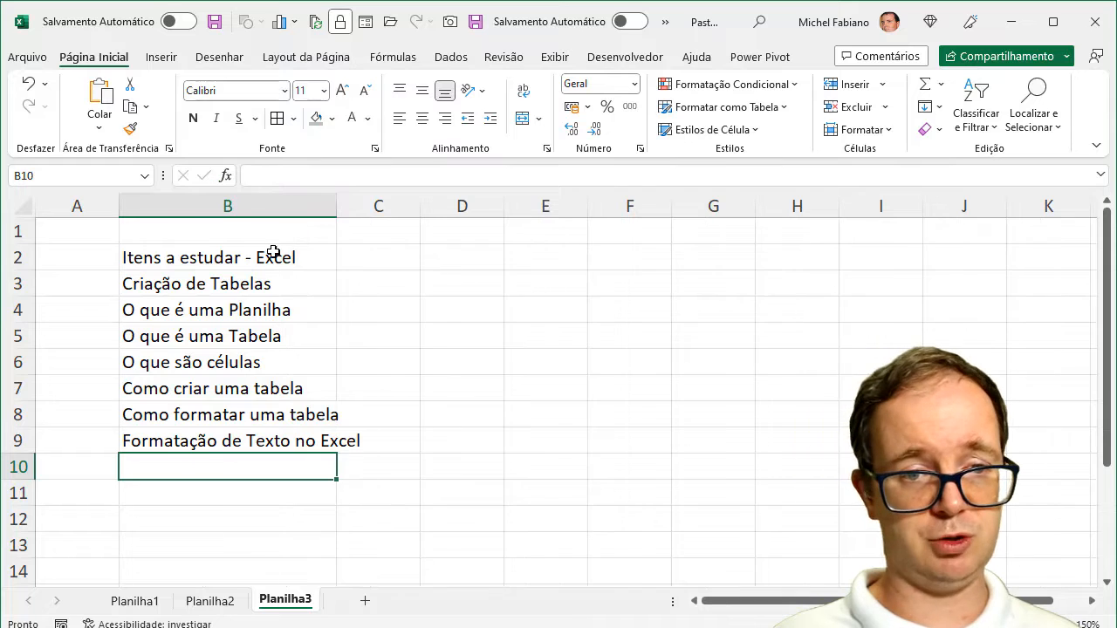
left_click_drag(250, 282, 236, 443)
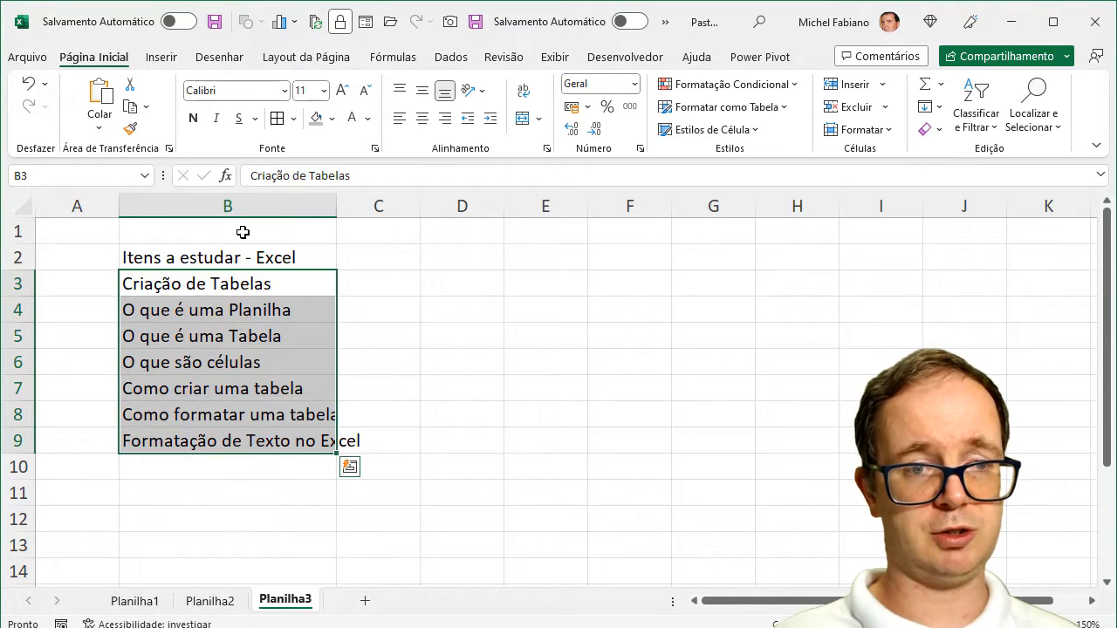
left_click(165, 209)
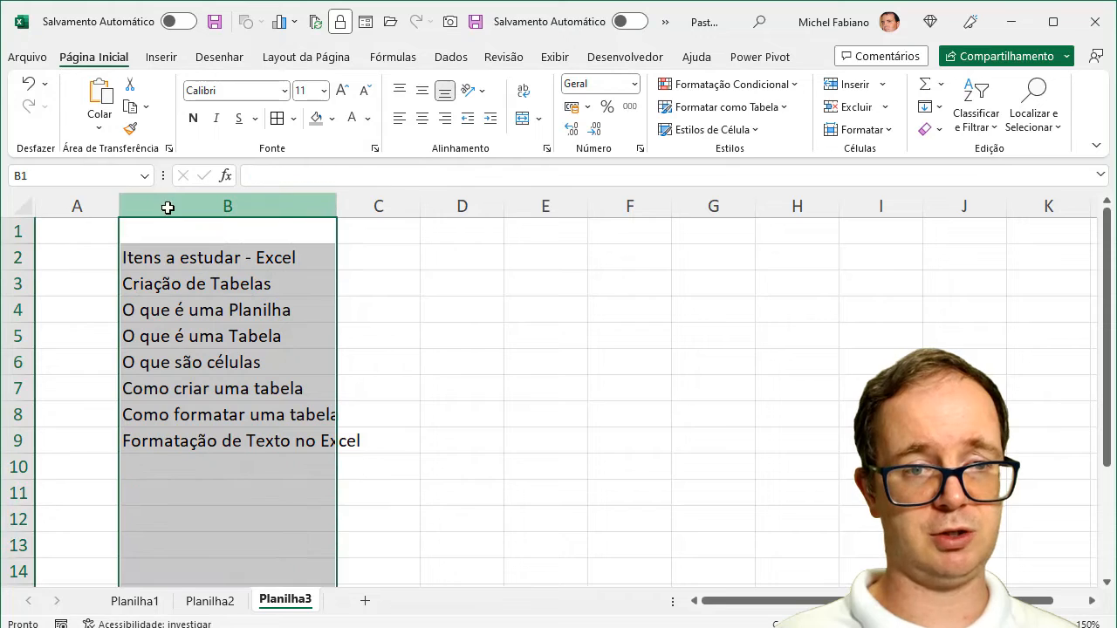
left_click(249, 91)
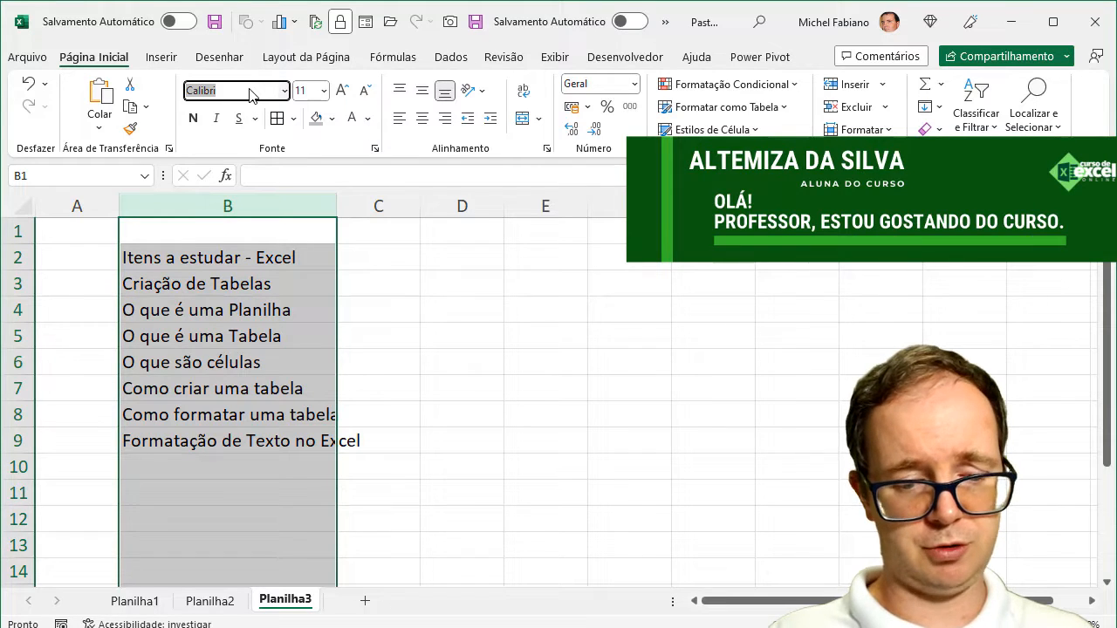
type("Sewgo")
key("BackSpace")
key("BackSpace")
key("BackSpace")
type("goe UI")
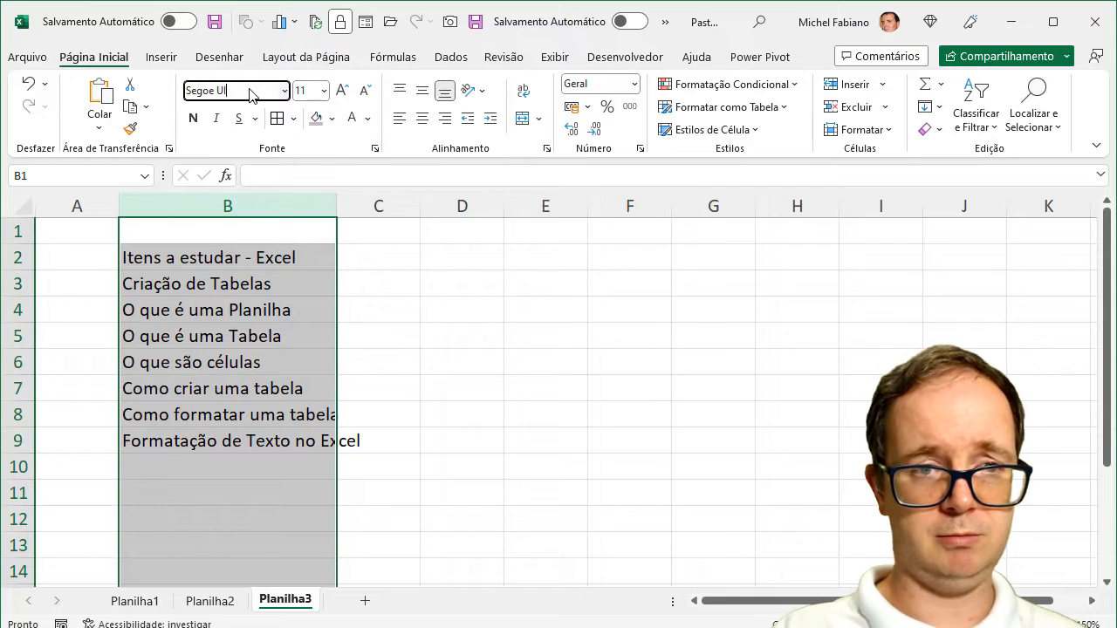
key("Return")
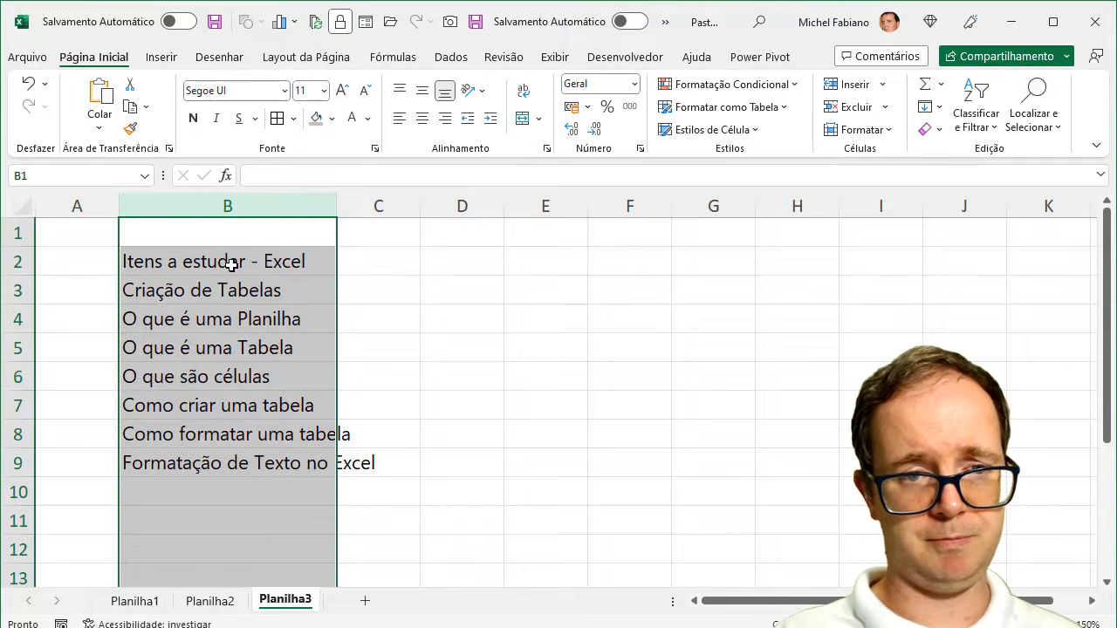
left_click_drag(218, 285, 312, 462)
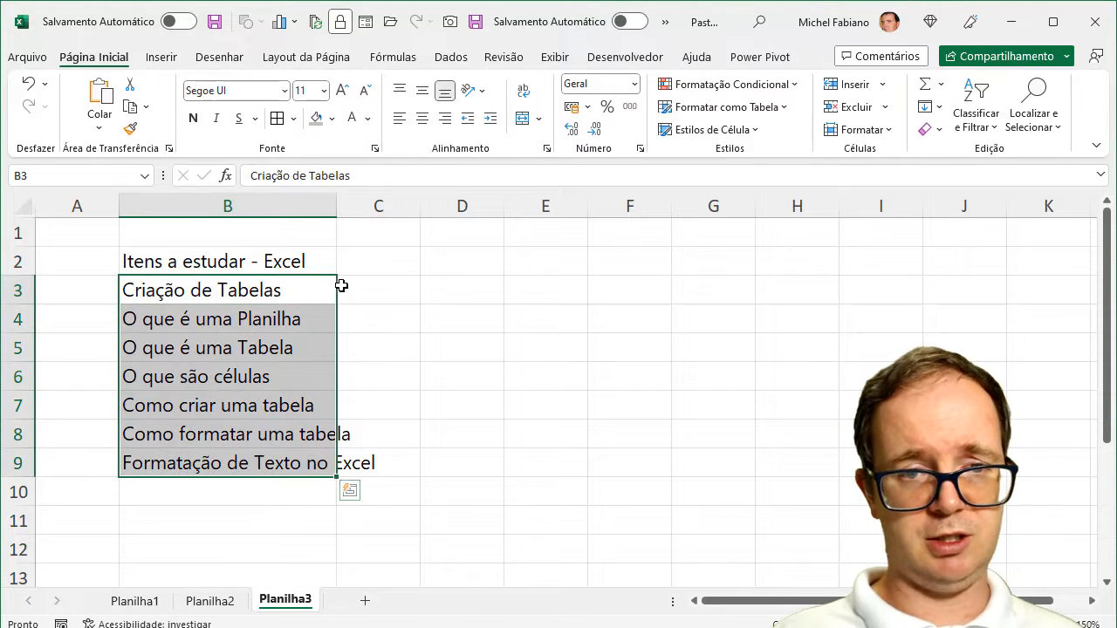
double_click(337, 206)
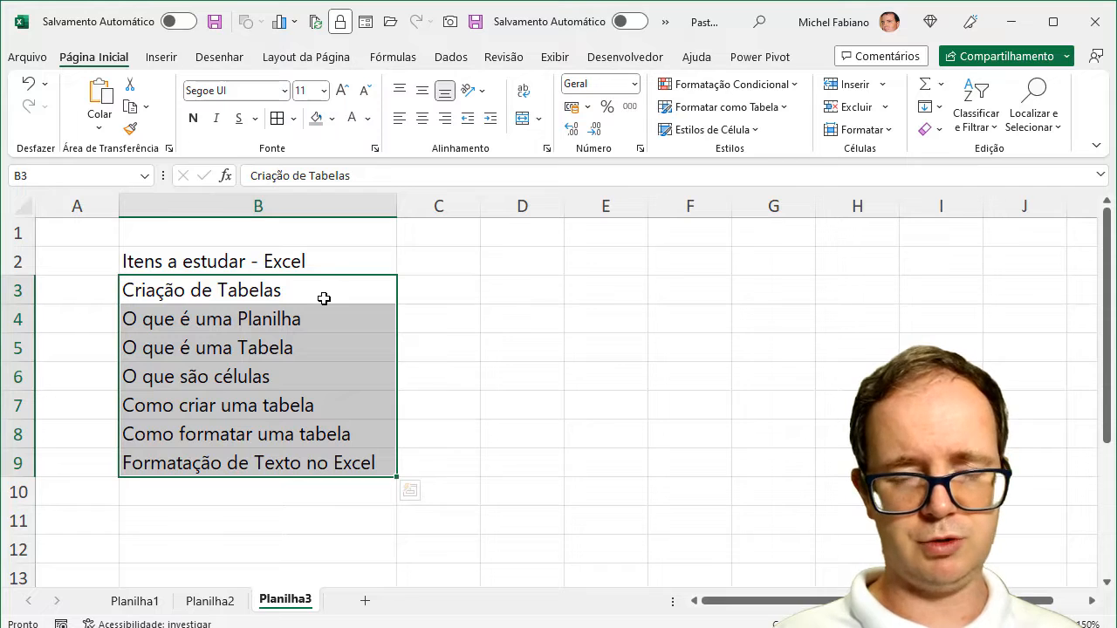
Enter the heading "Status" in C2, beside the study list title
left_click(434, 291)
left_click(449, 256)
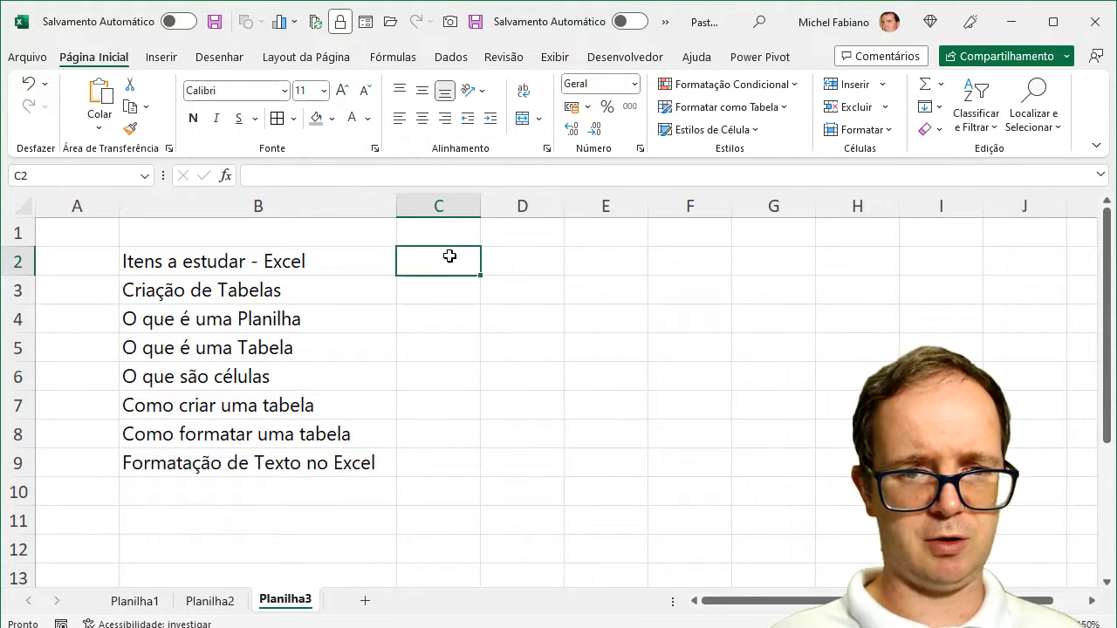
type("st")
key("BackSpace")
key("BackSpace")
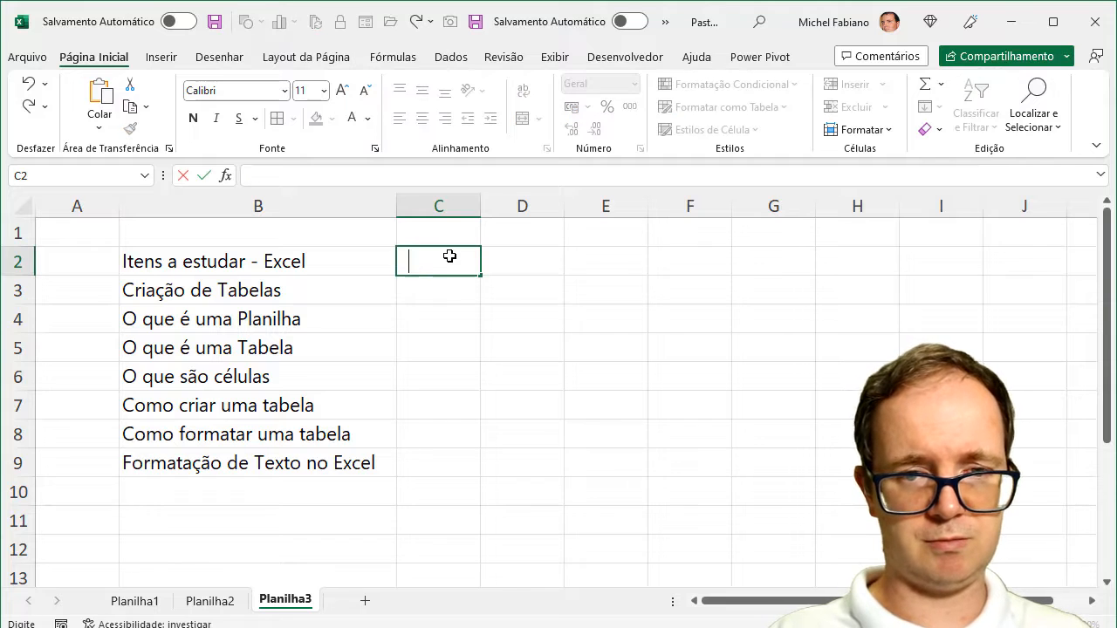
type("STA")
key("BackSpace")
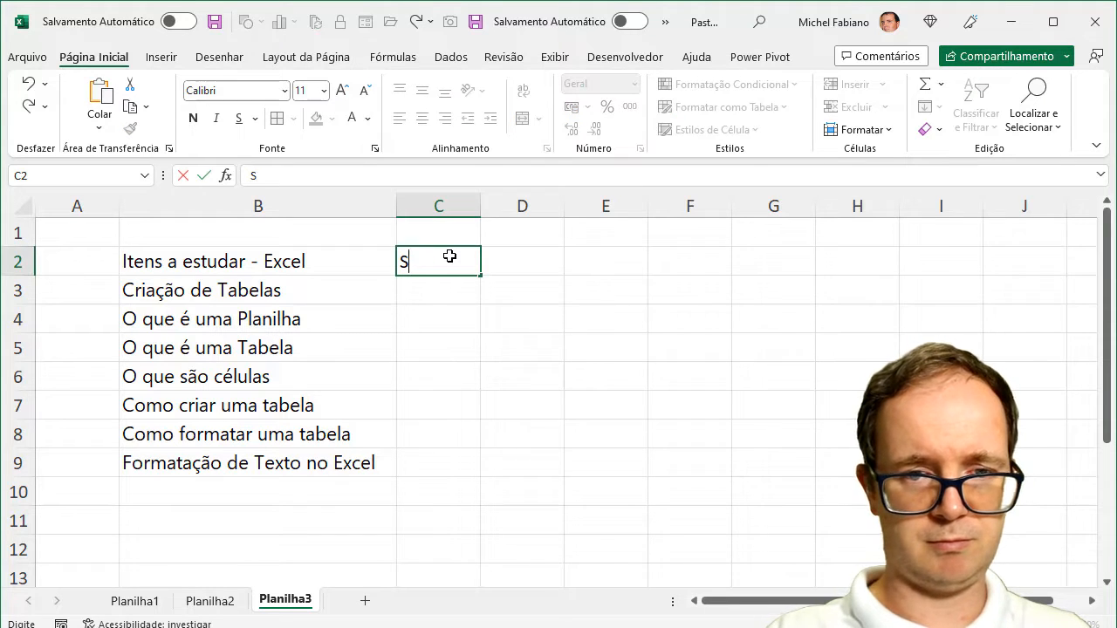
type("tatus")
key("Return")
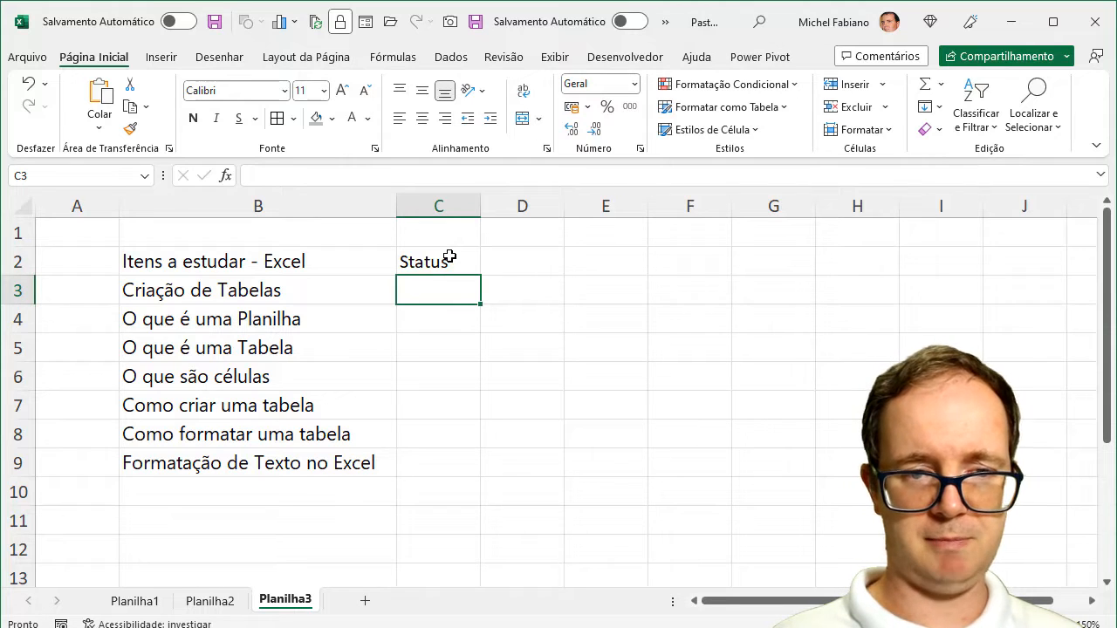
Mark the study items in rows 4 to 8 as "ok" in the Status column, leaving C3 blank
key("Return")
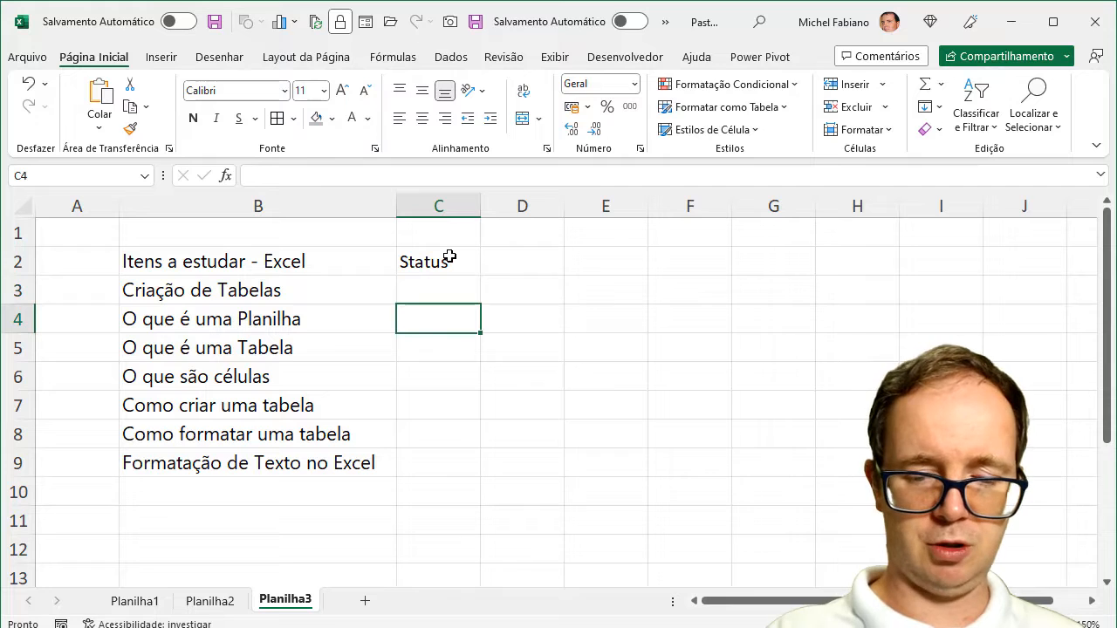
type("ok")
key("Return")
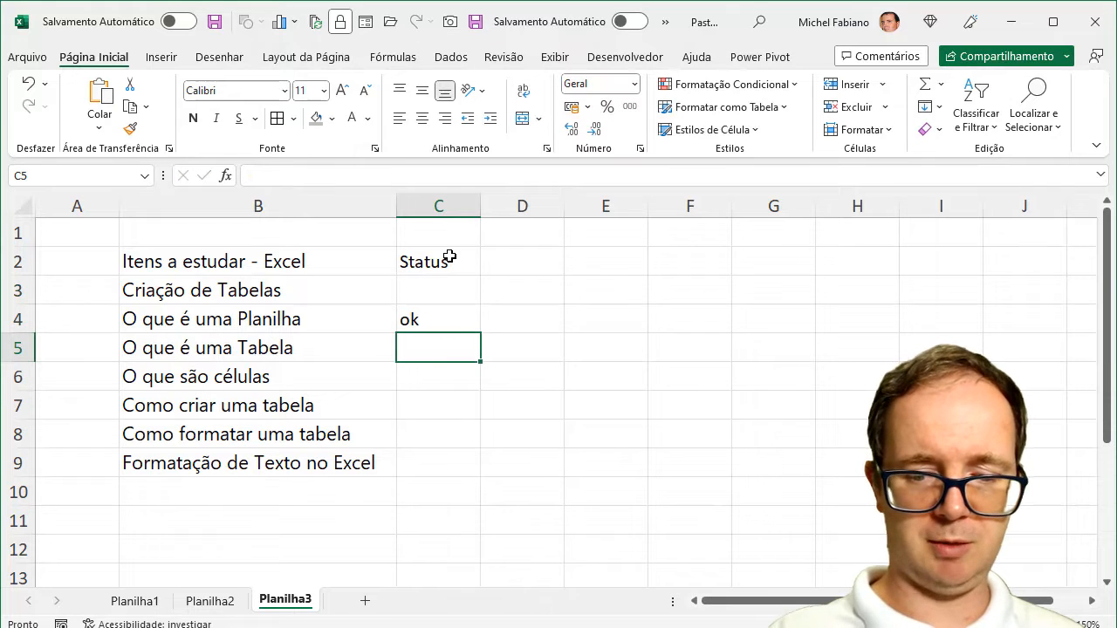
type("ok")
key("Return")
type("ok")
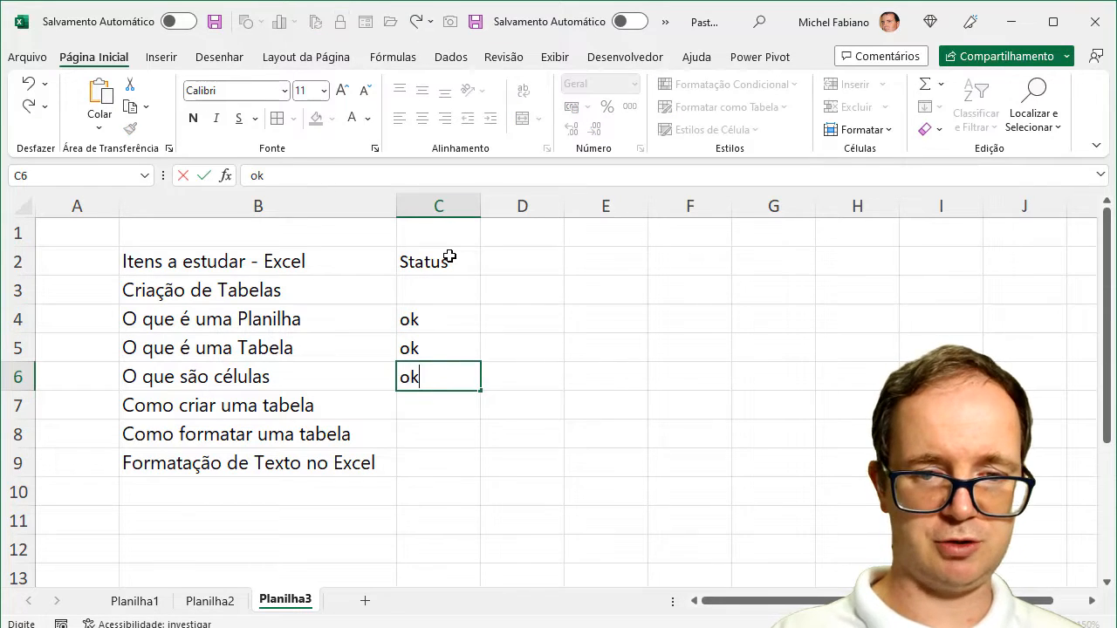
key("Return")
type("ok")
key("Return")
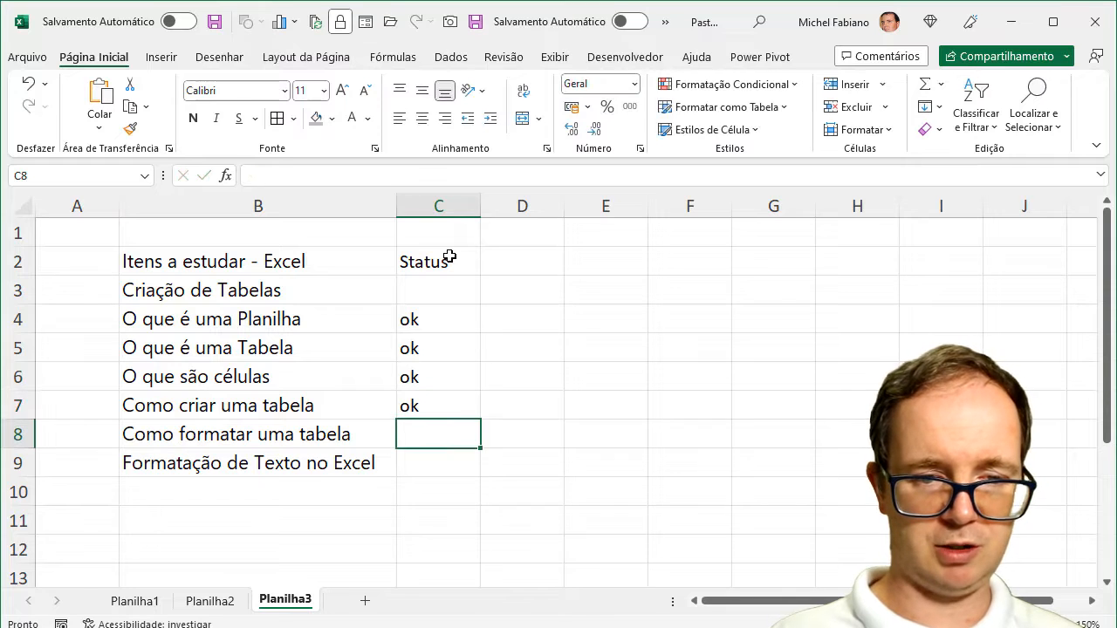
type("ok")
key("Return")
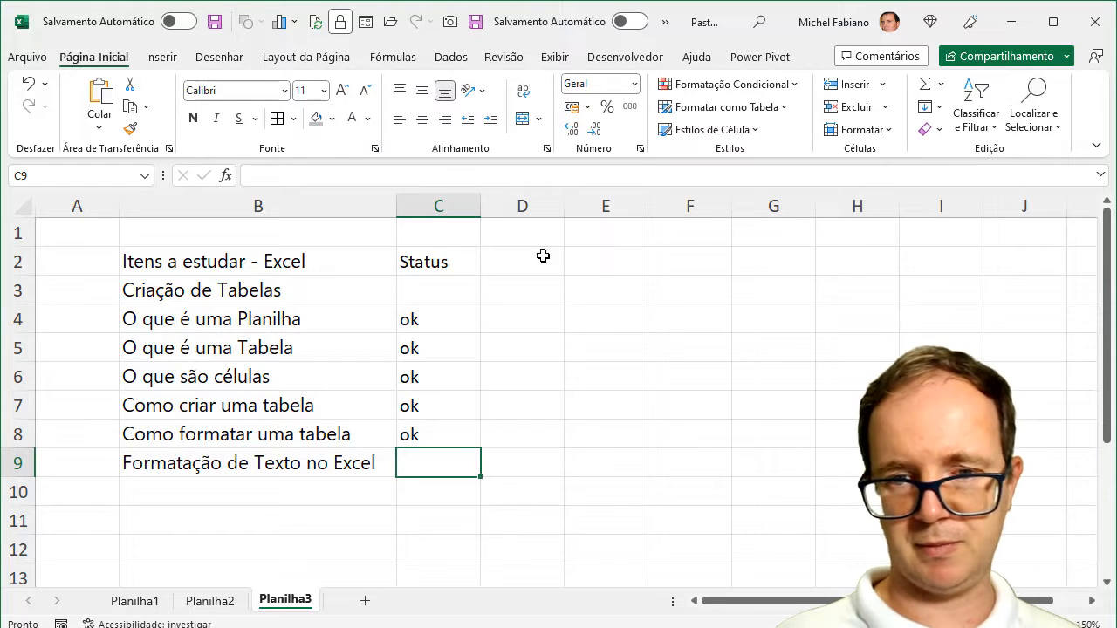
left_click(674, 258)
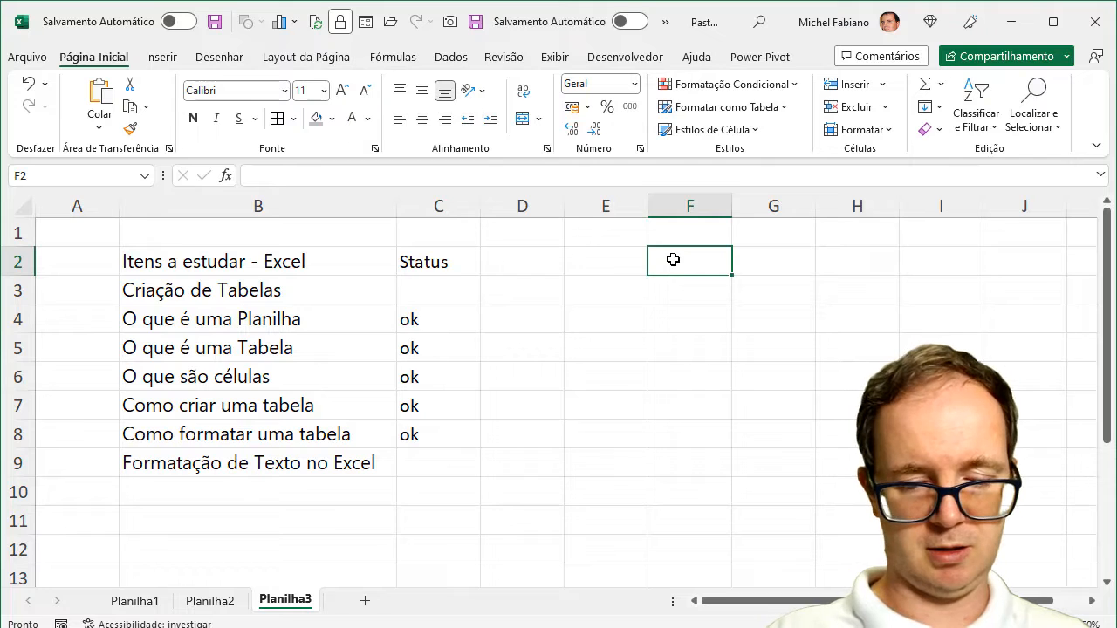
type("Per")
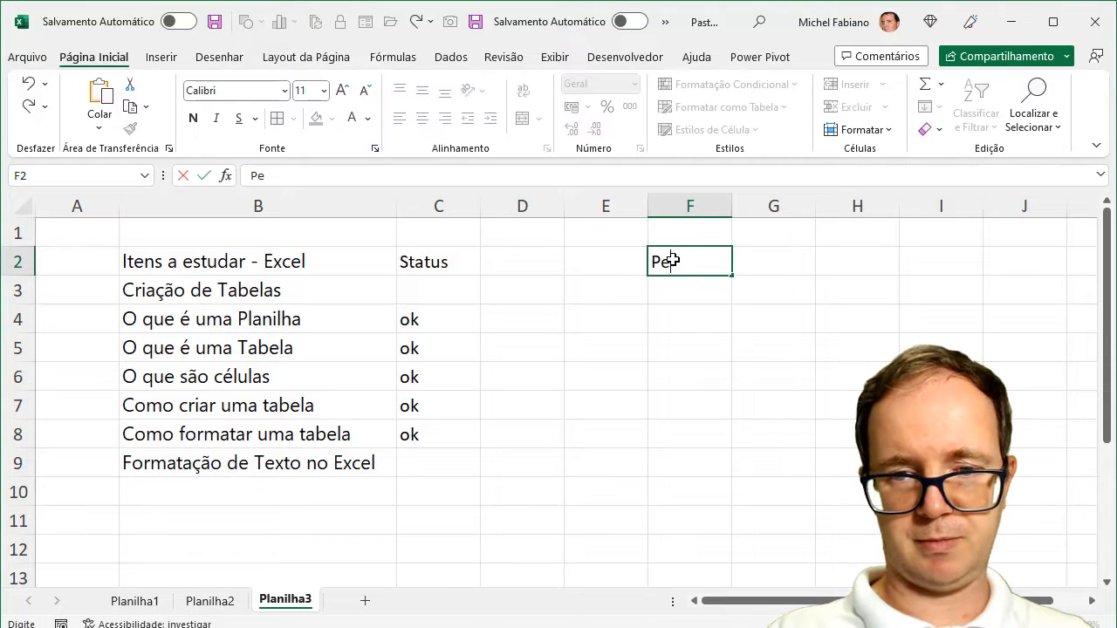
key("BackSpace")
key("BackSpace")
type("Desenv")
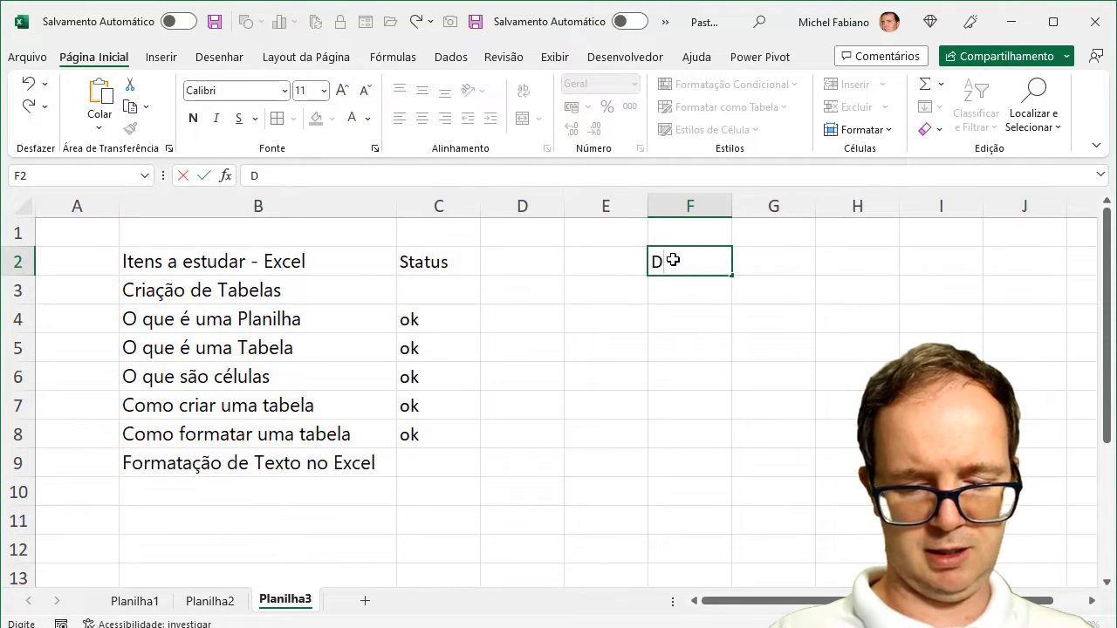
key("BackSpace")
key("BackSpace")
key("BackSpace")
key("BackSpace")
key("BackSpace")
key("BackSpace")
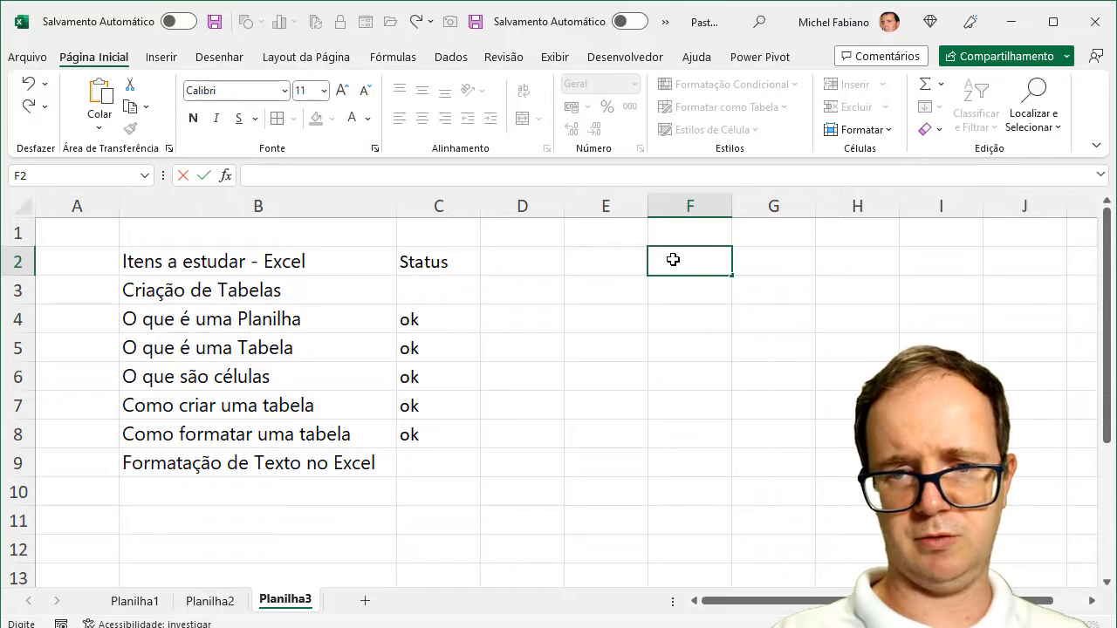
Enter the label "Itens Estudados" in E2 and fit the width of column E to it
key("Left")
type("Itens")
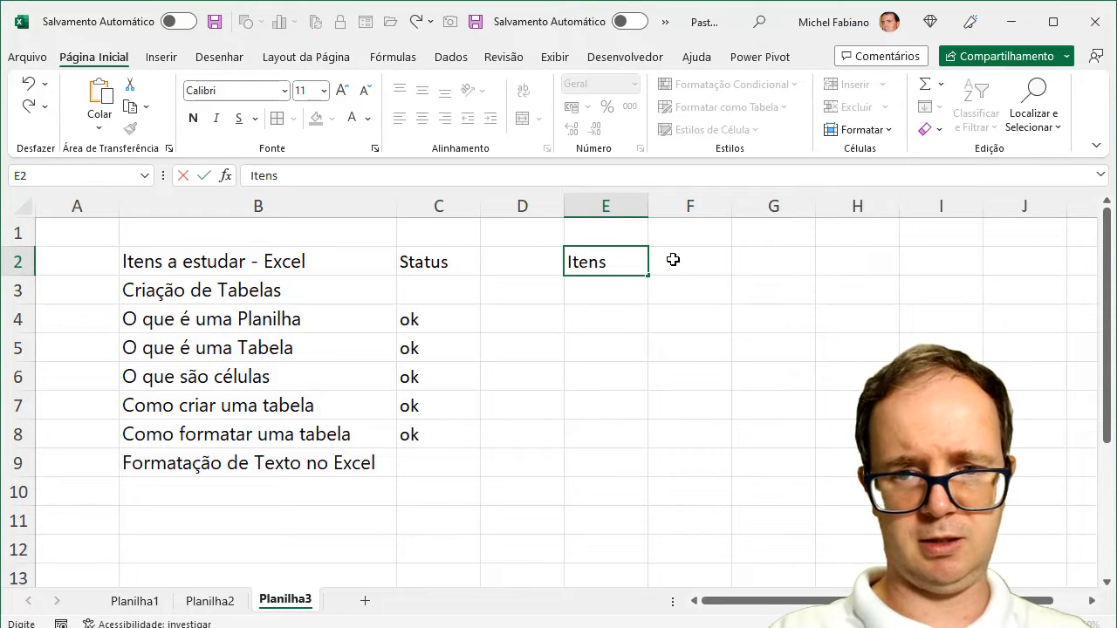
type(" Estudados")
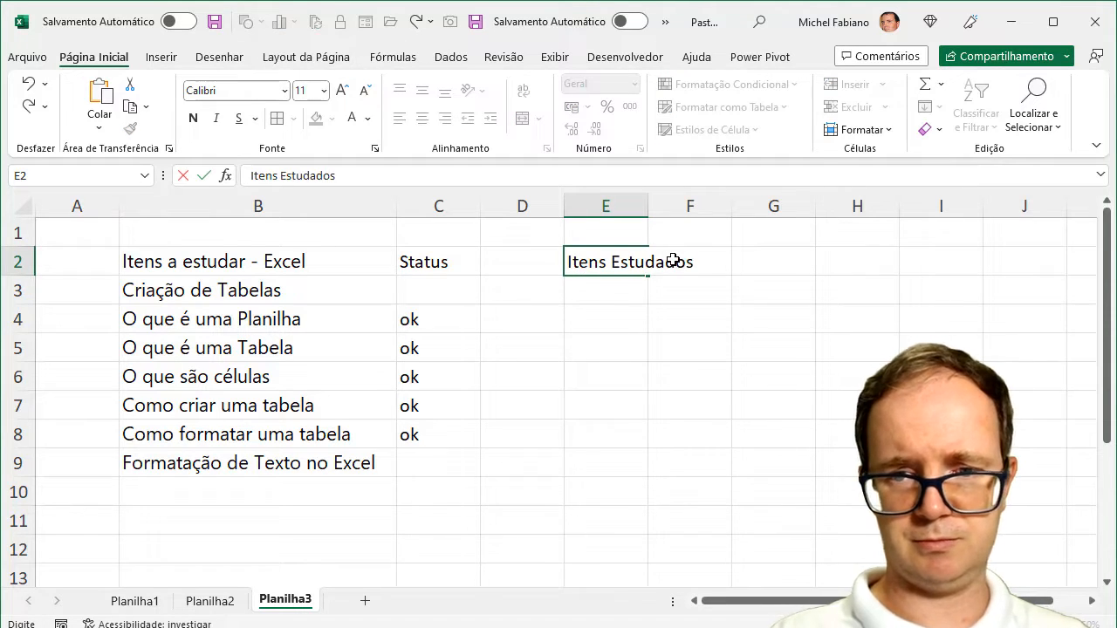
key("Return")
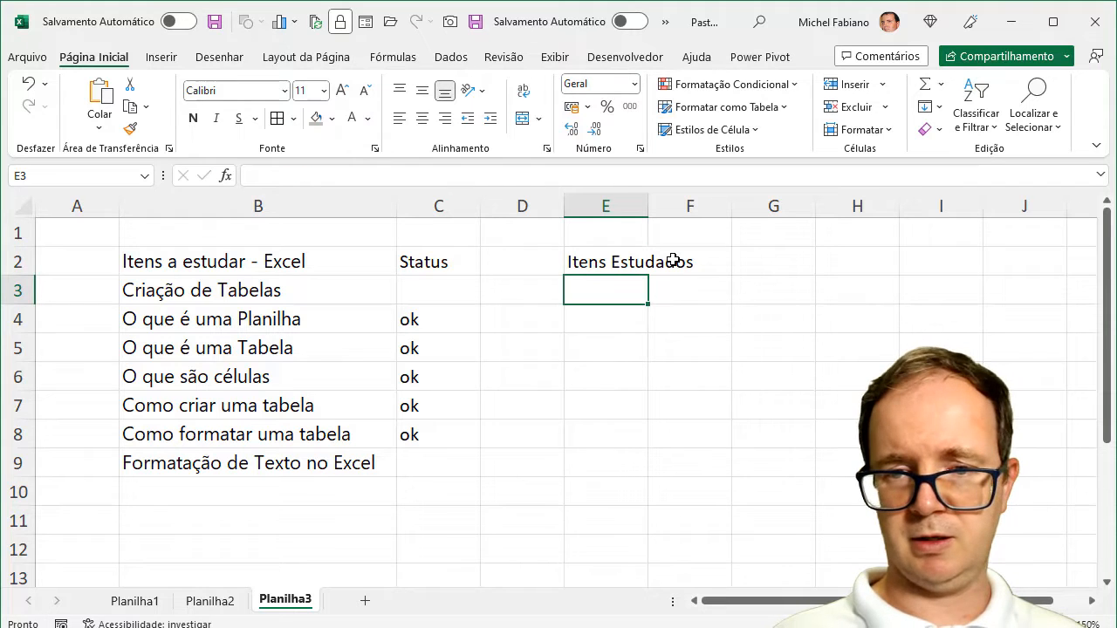
left_click(674, 260)
double_click(648, 205)
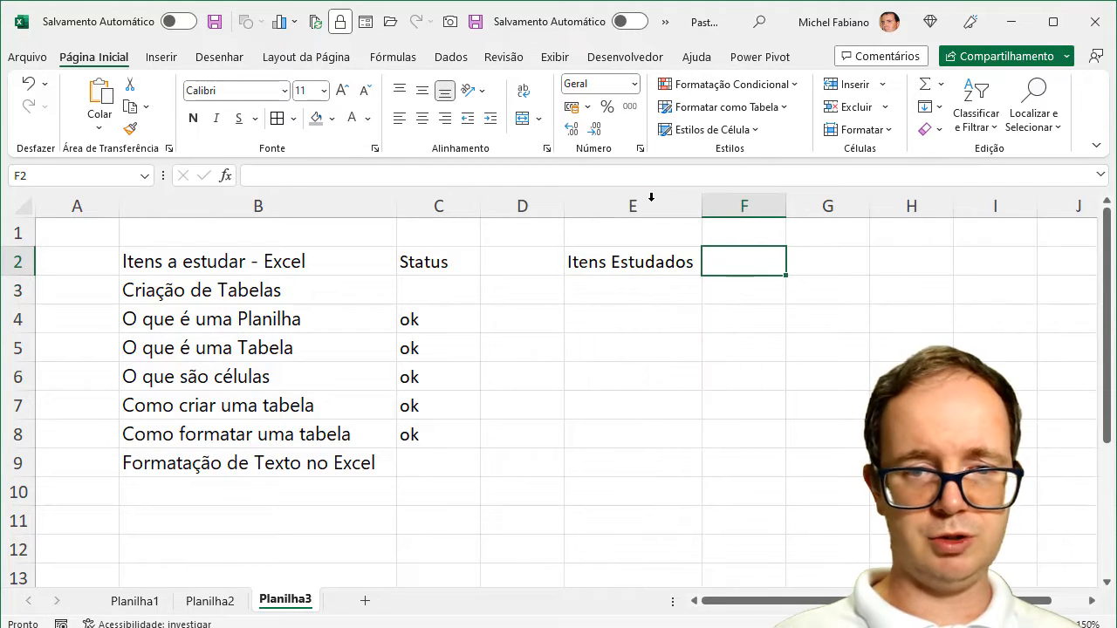
Count the studied items in F2 with the formula =CONT.SE(C4:C9;"OK")
left_click(285, 319)
left_click_drag(284, 320, 287, 463)
left_click(744, 264)
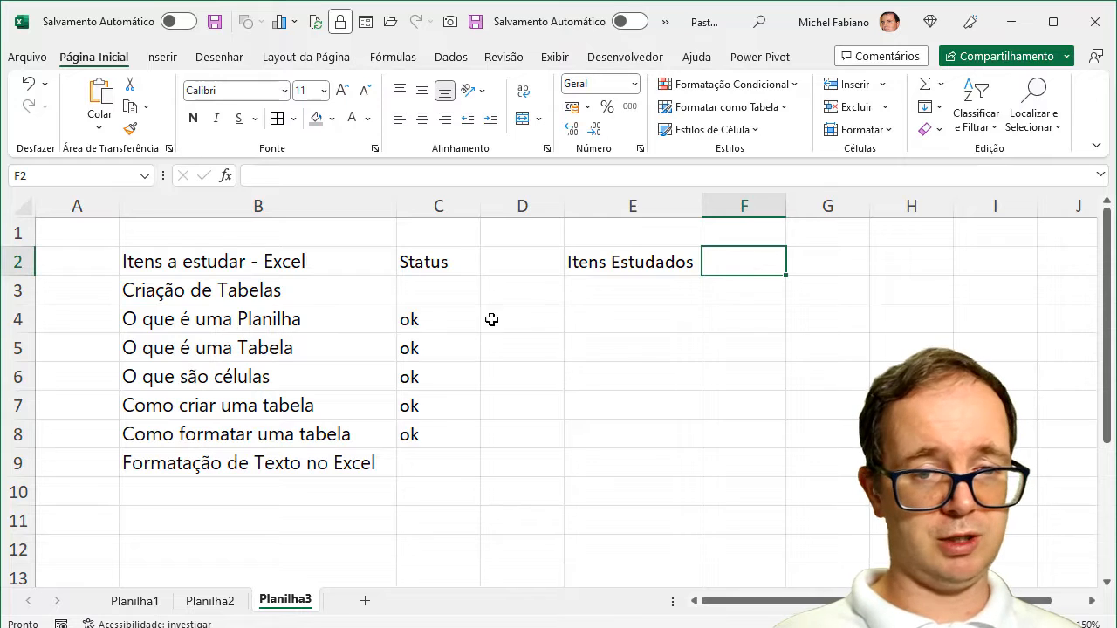
left_click_drag(424, 318, 434, 464)
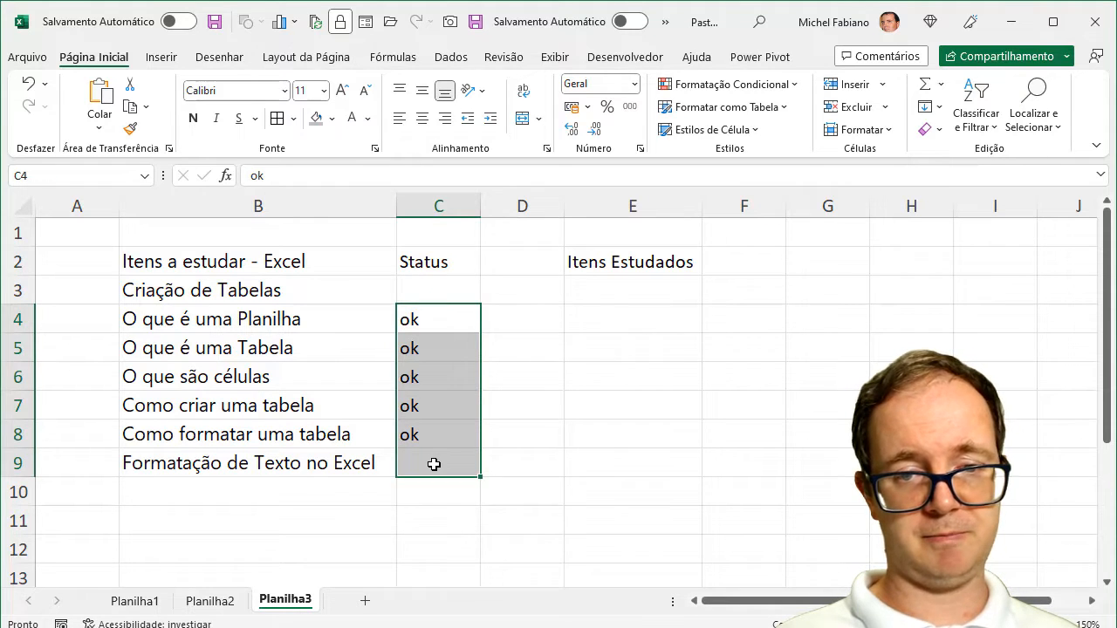
left_click(753, 270)
type("=")
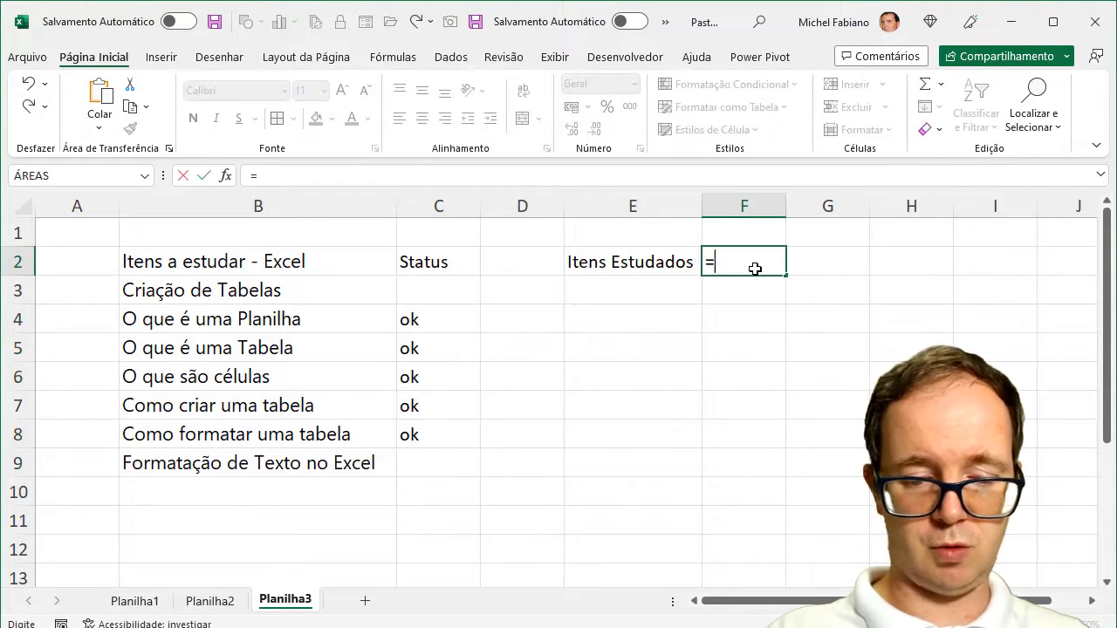
type("cont.se(")
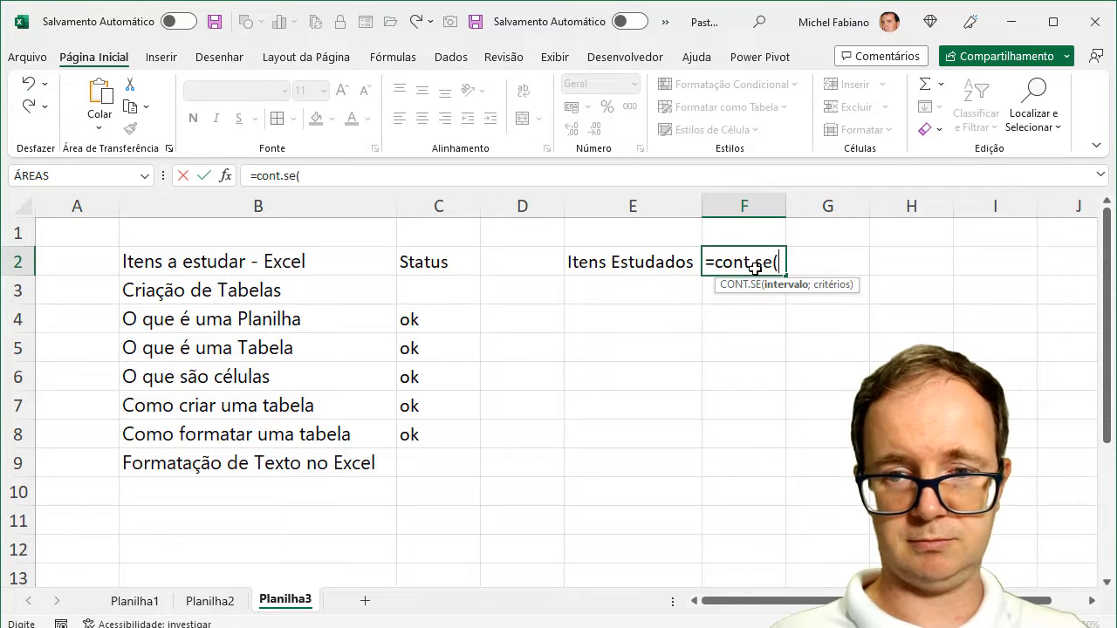
left_click(452, 319)
left_click_drag(452, 319, 432, 467)
type(";")
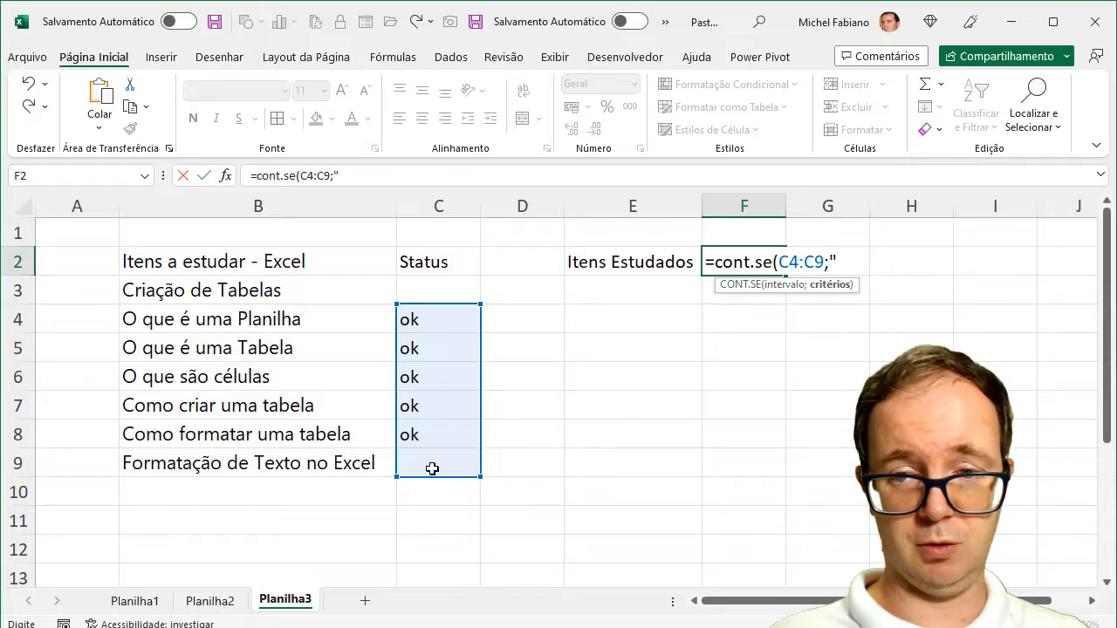
type("\"OK\")")
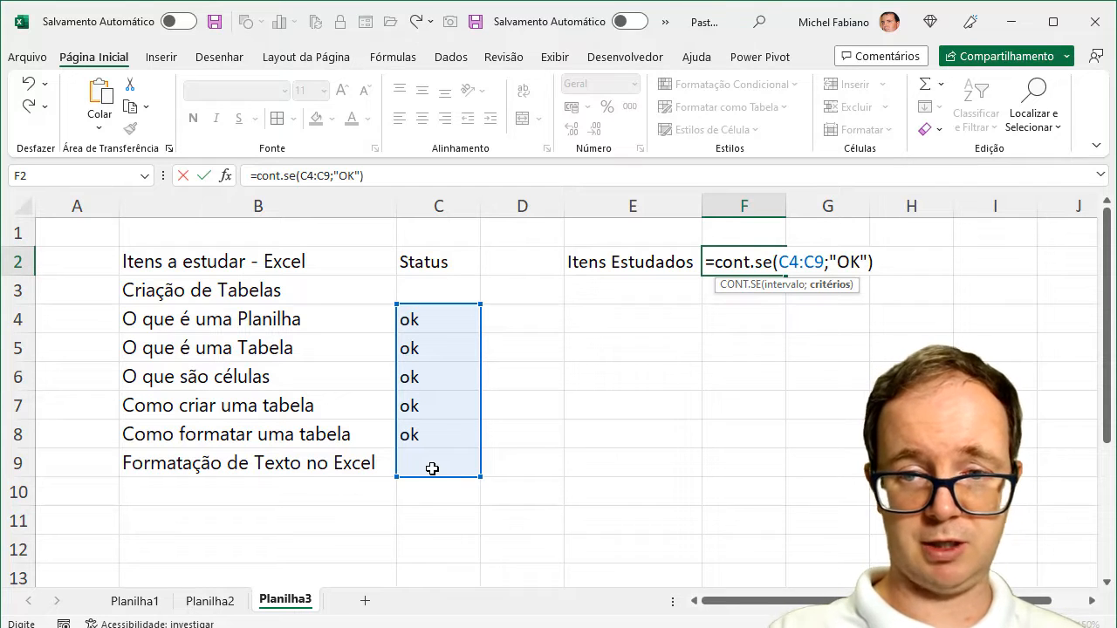
key("Return")
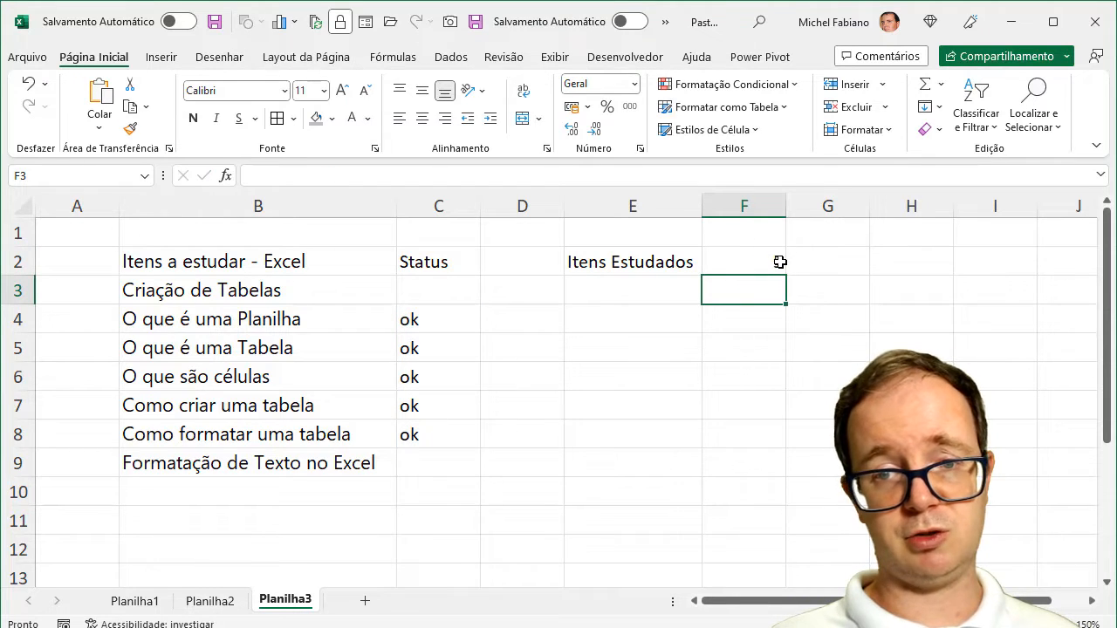
Enter the label "Itens a Estudar" in E3, below "Itens Estudados"
left_click(680, 280)
type("Itens ")
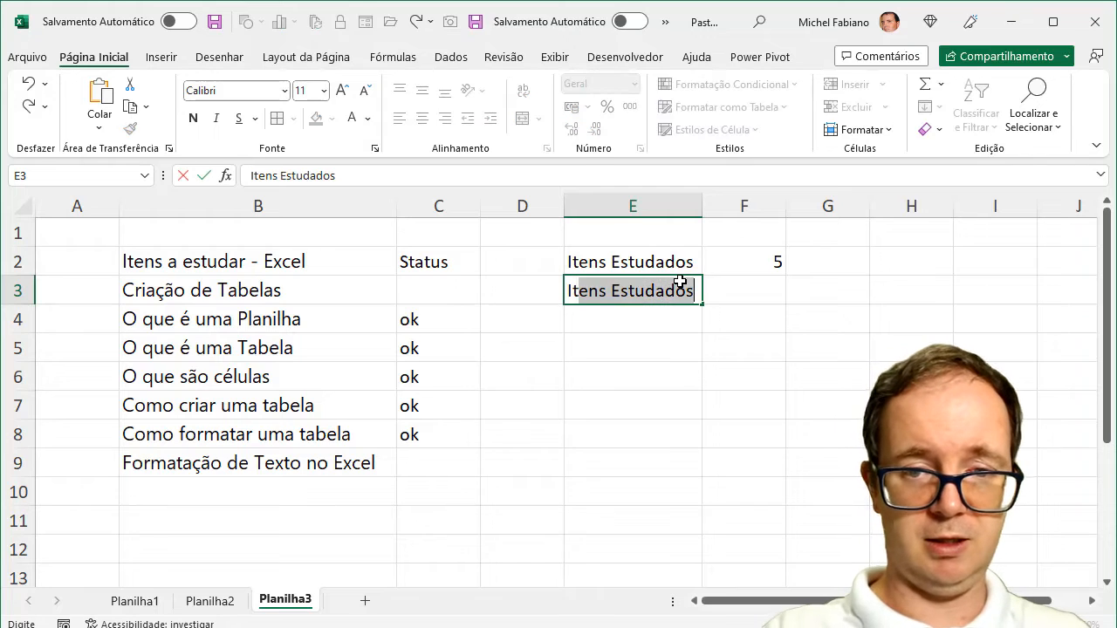
type("a")
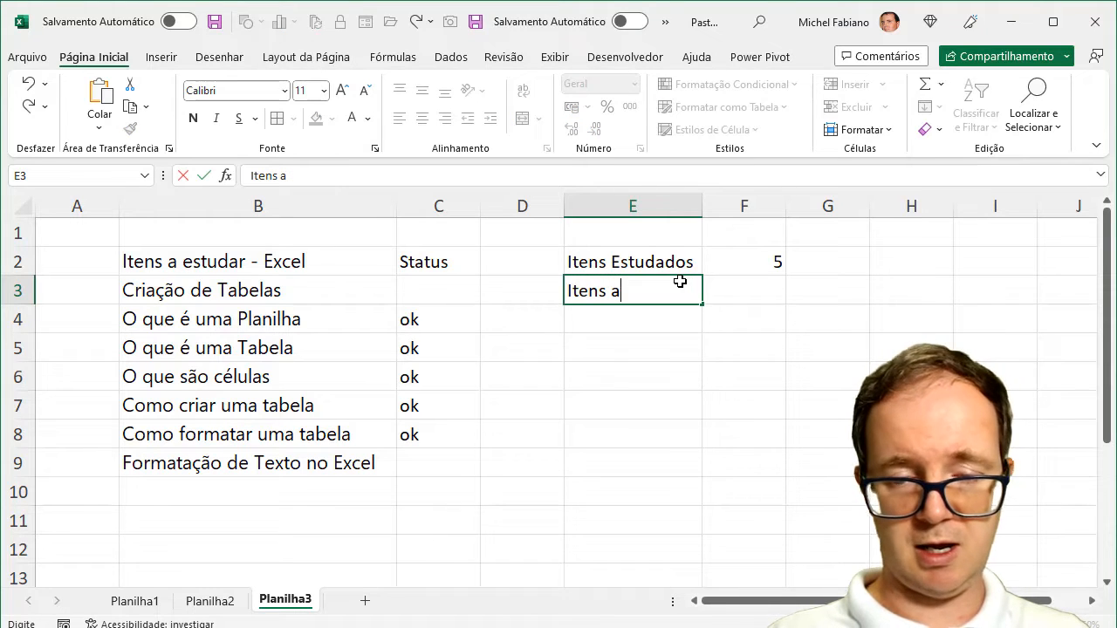
key("BackSpace")
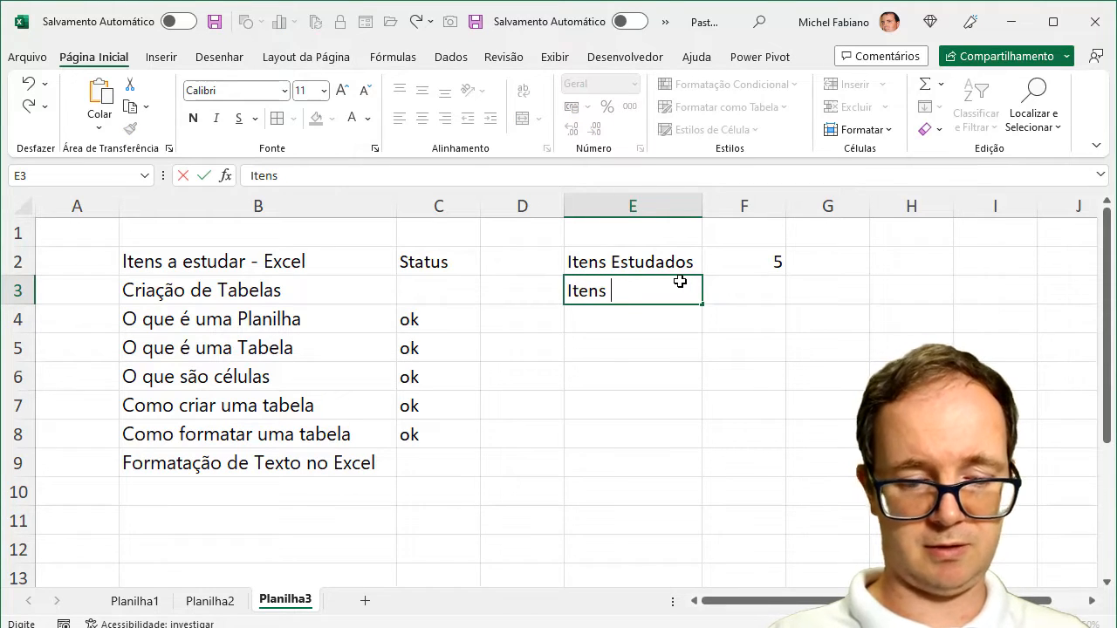
type("a Es")
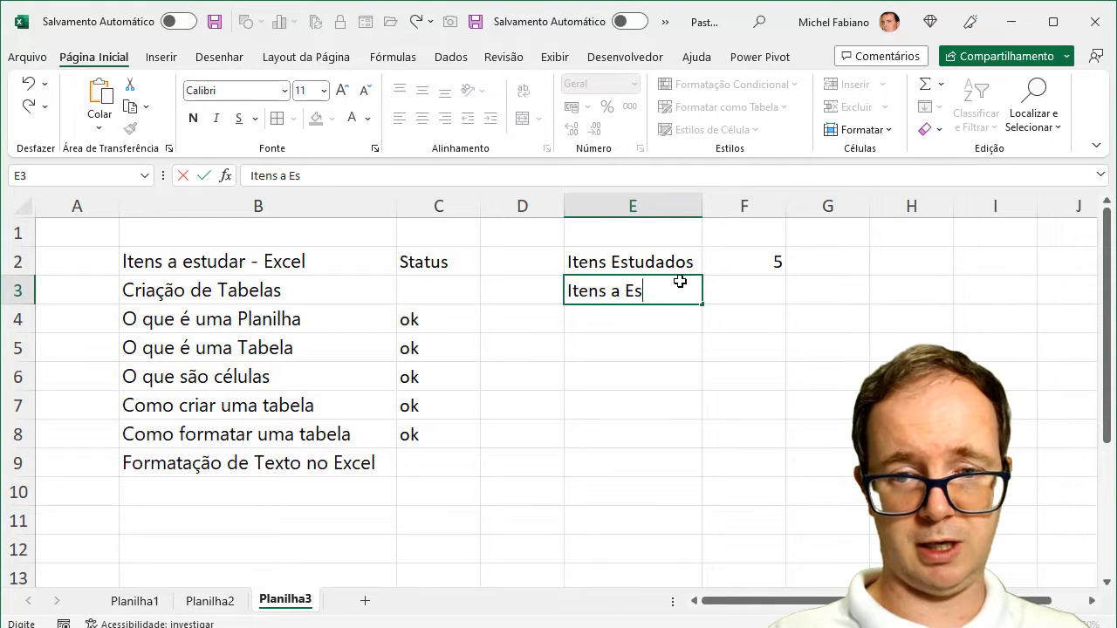
type("tudar")
key("Tab")
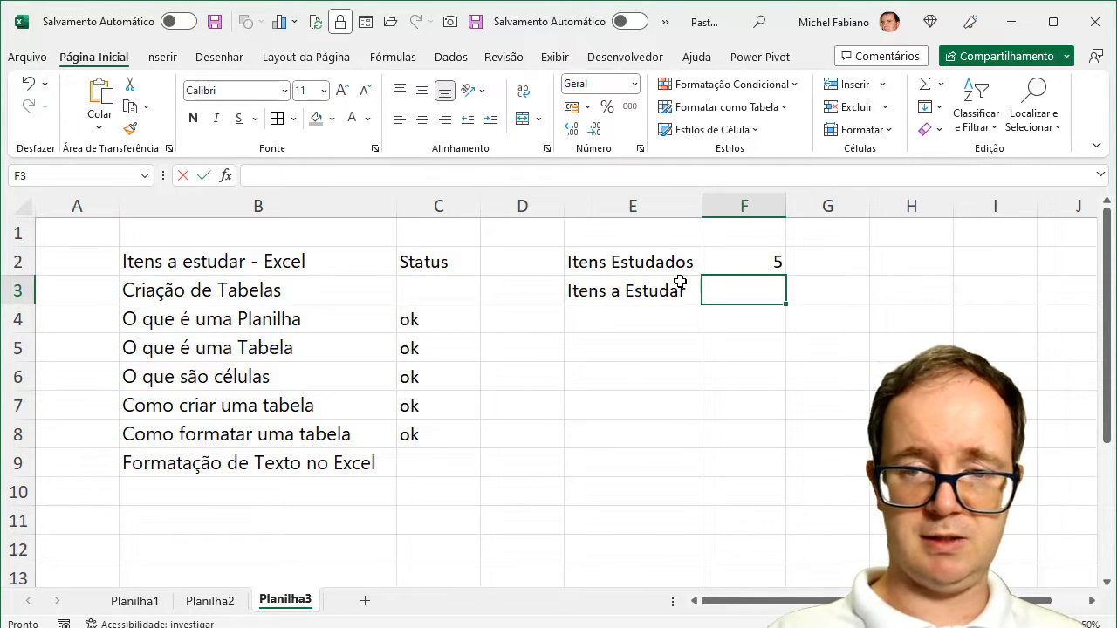
Count the blank status cells in F3 with CONTAR.VAZIO over the range C4:C9
type("=con")
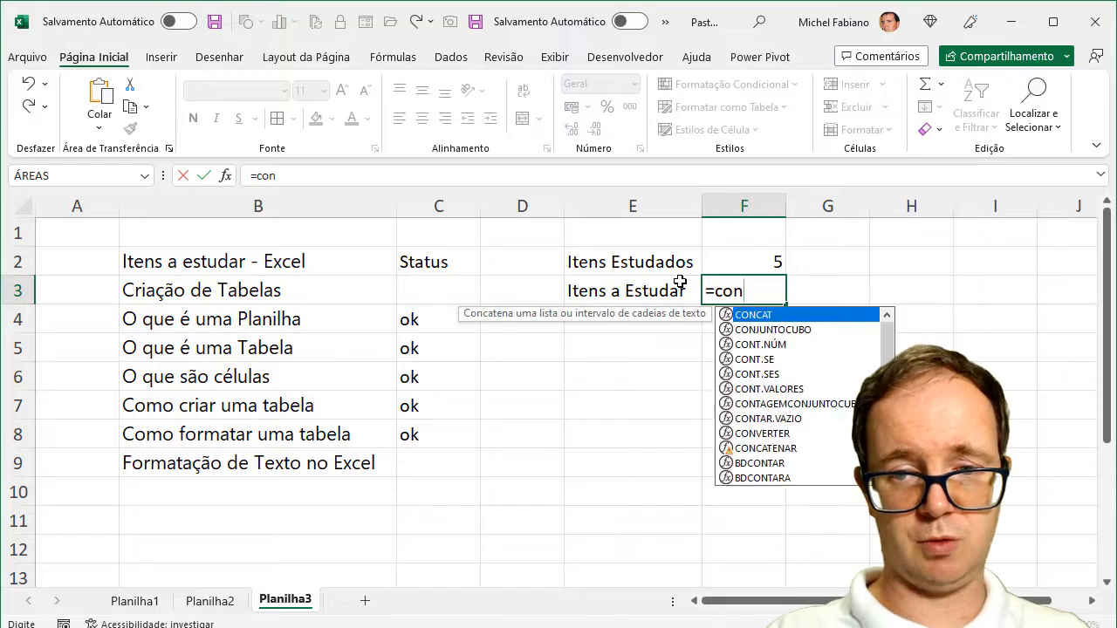
type("t.se(")
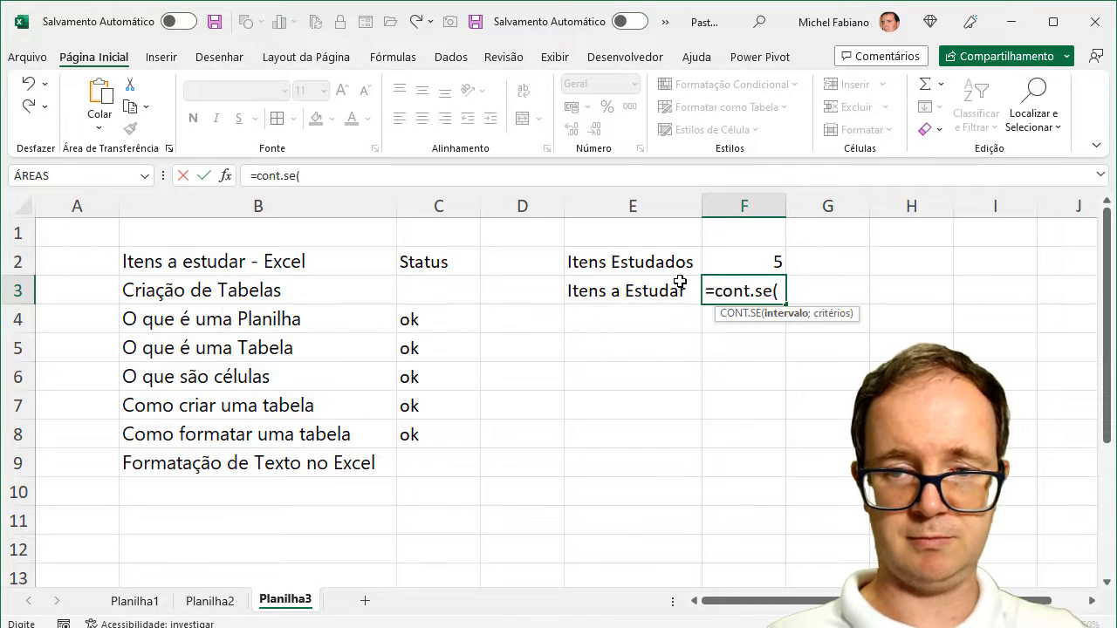
key("BackSpace")
key("BackSpace")
key("BackSpace")
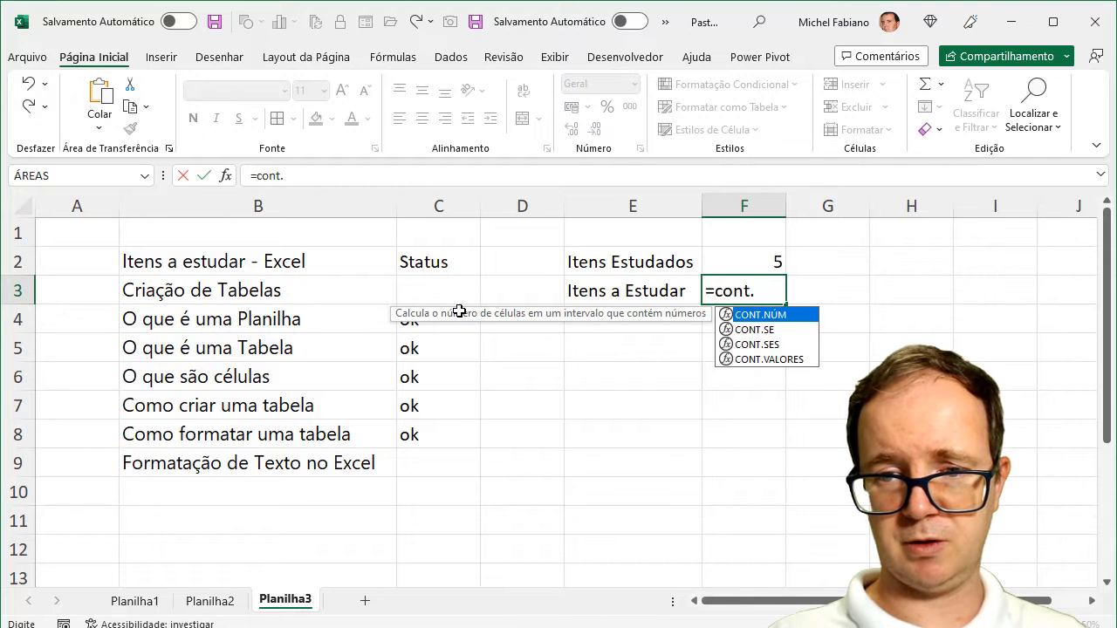
key("BackSpace")
type("ar")
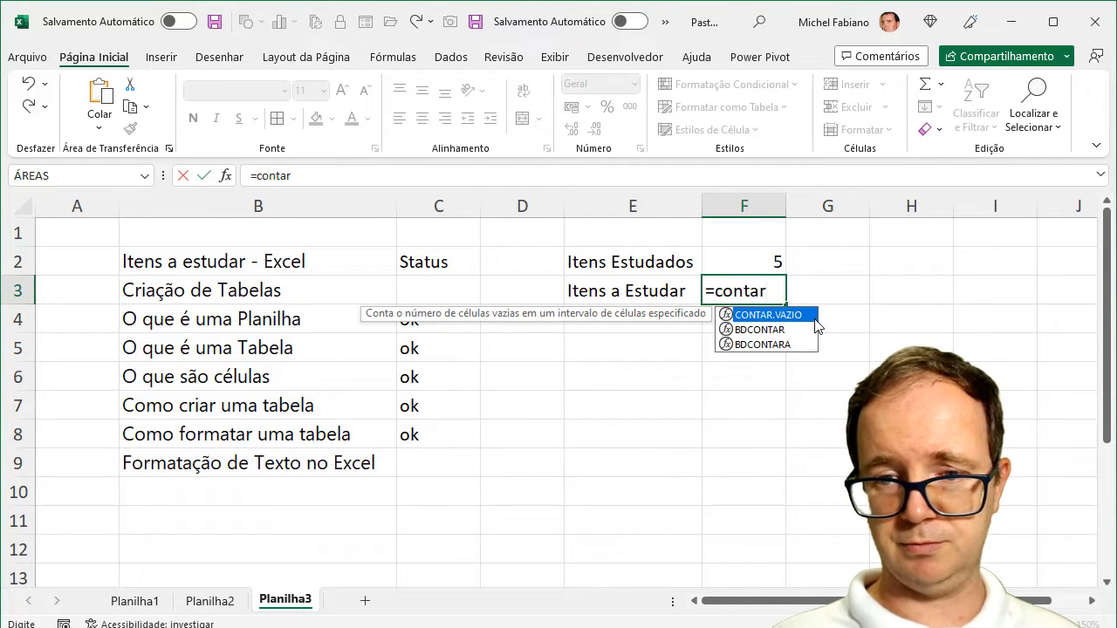
double_click(802, 316)
left_click(453, 316)
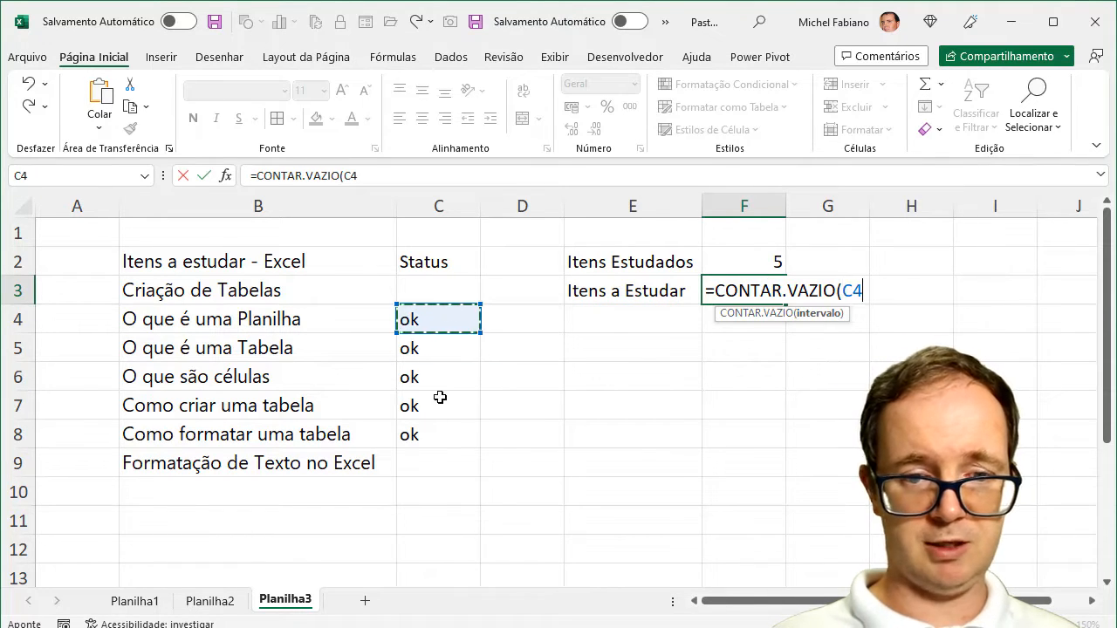
left_click_drag(439, 397, 437, 459)
type(")")
key("Return")
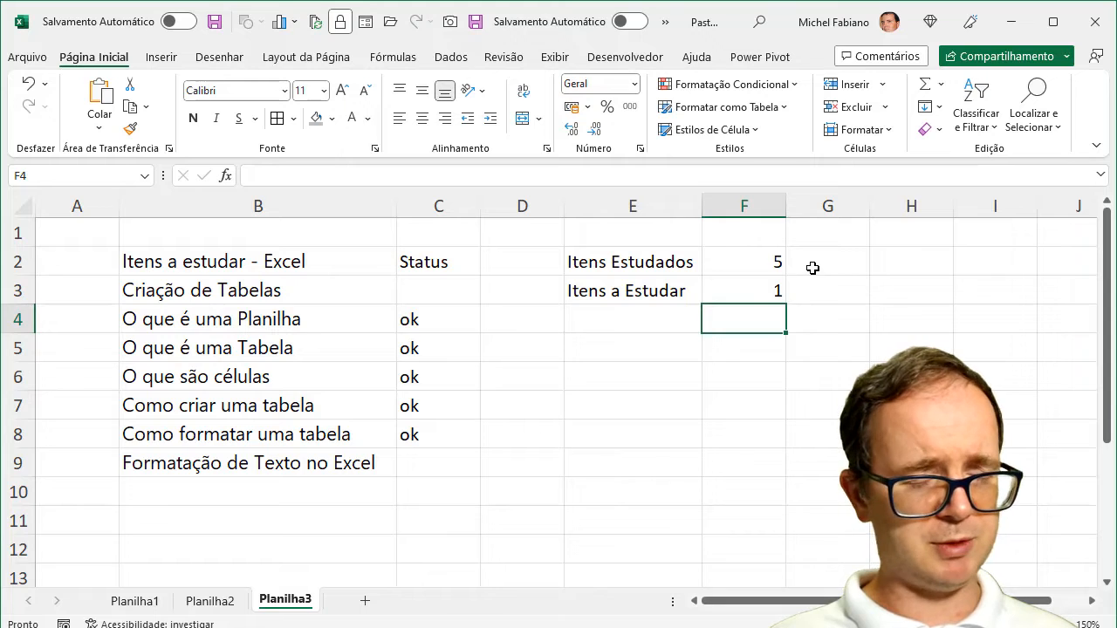
Calculate the share of studied items in G2 with the formula =F2/6
left_click(812, 268)
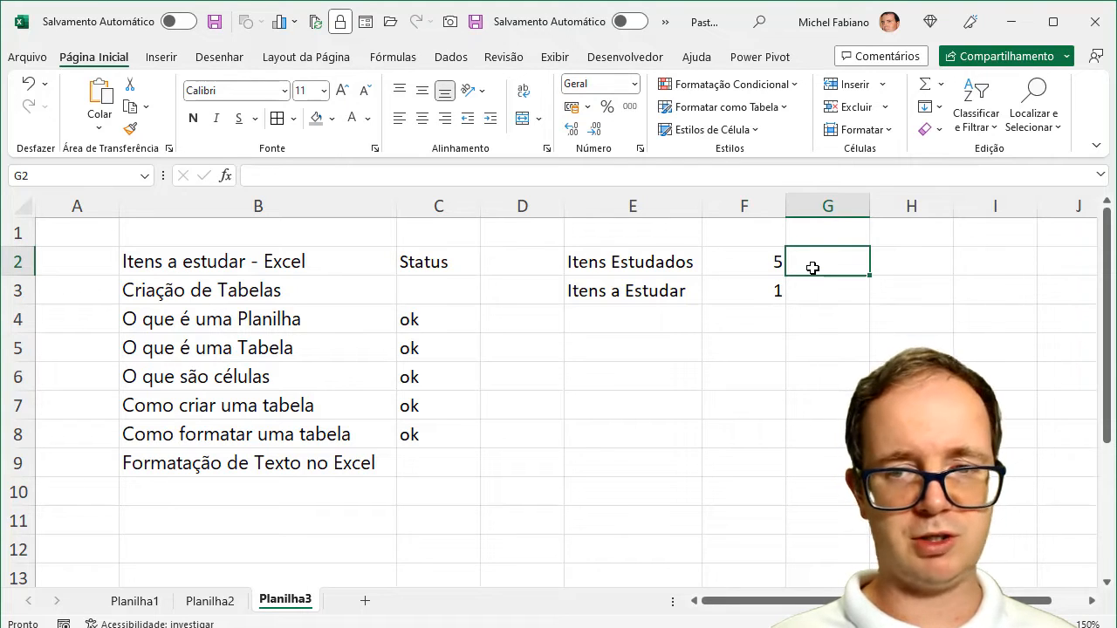
type("=")
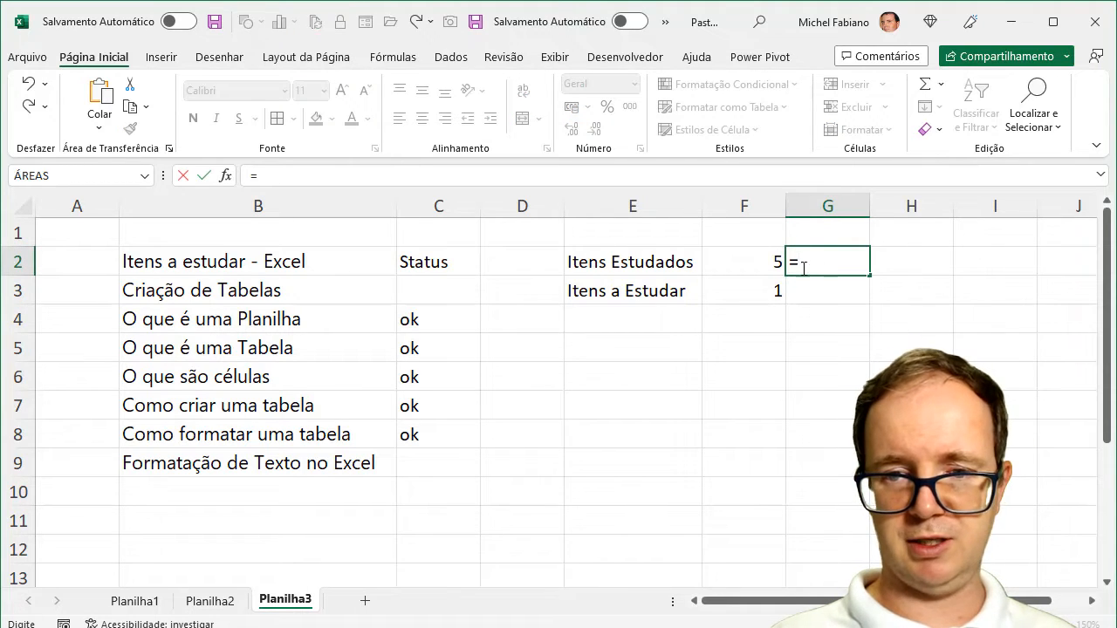
left_click(773, 264)
type("/")
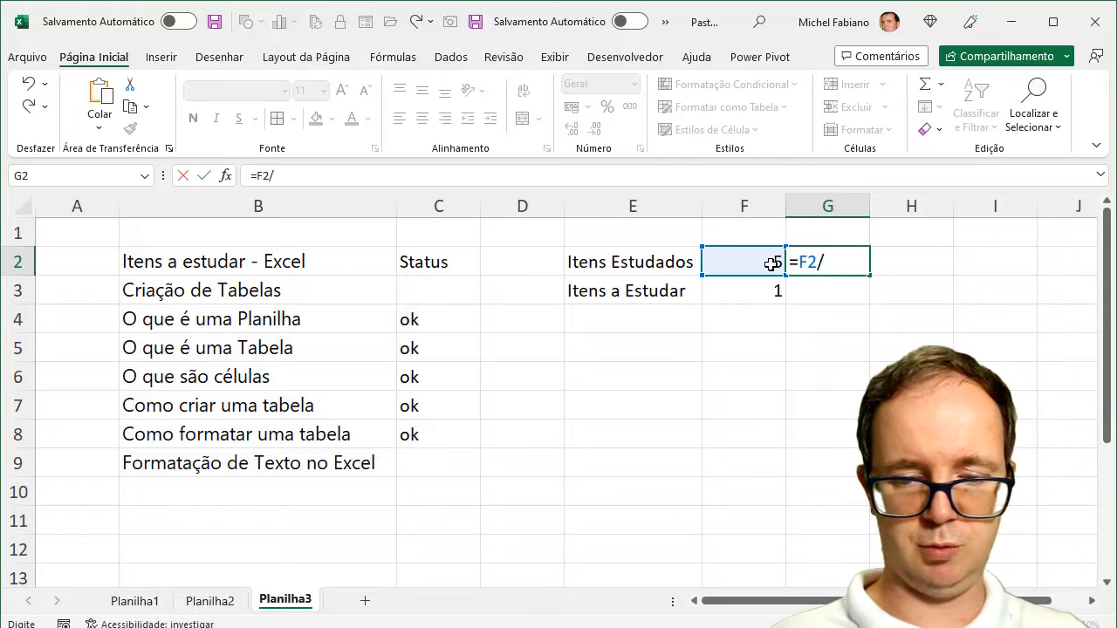
type("6")
key("Return")
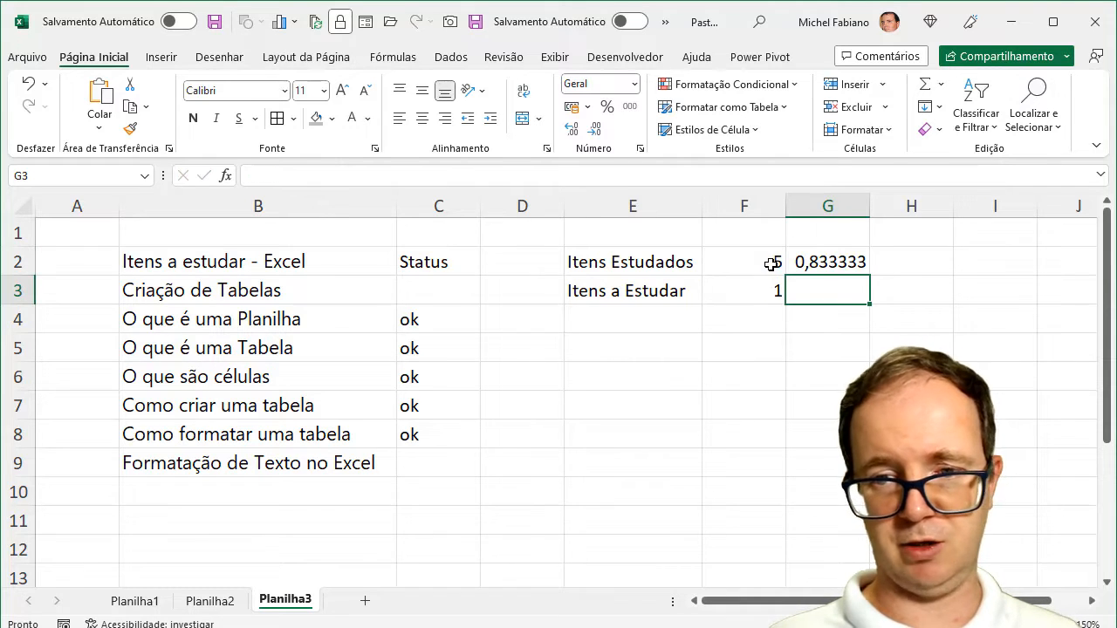
Format G2 as a percentage and fill its formula down to G3
left_click(825, 256)
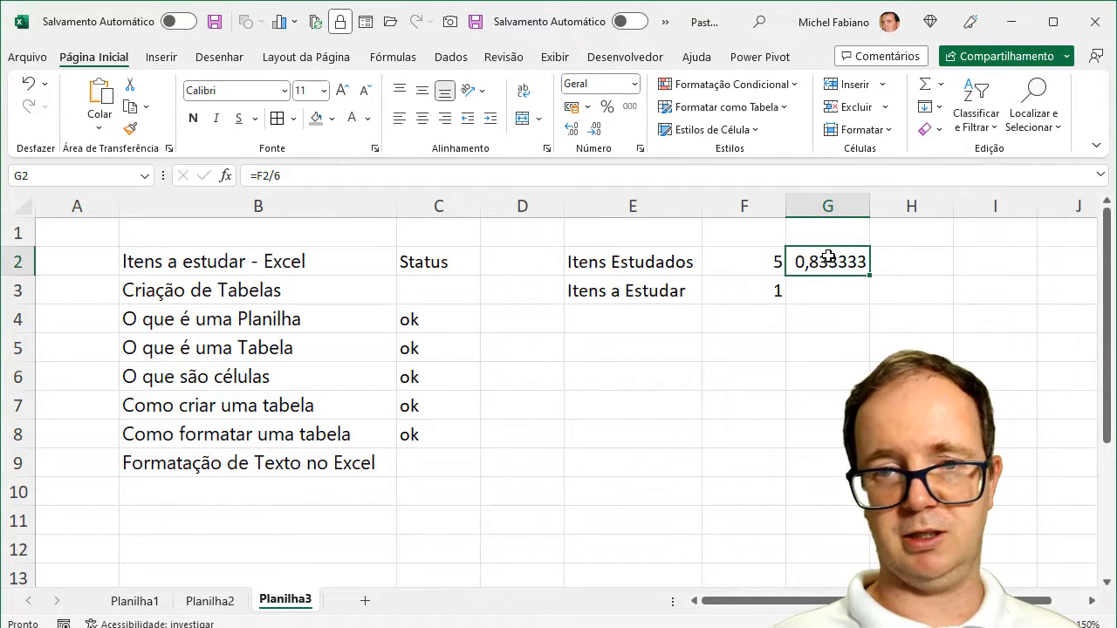
left_click(606, 107)
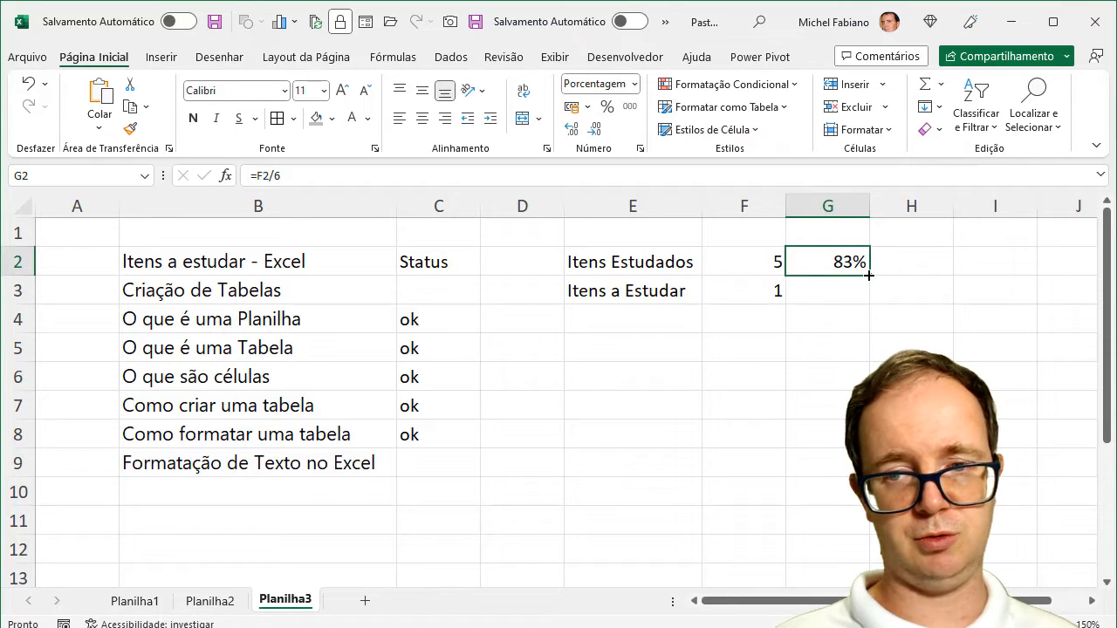
left_click_drag(868, 276, 869, 294)
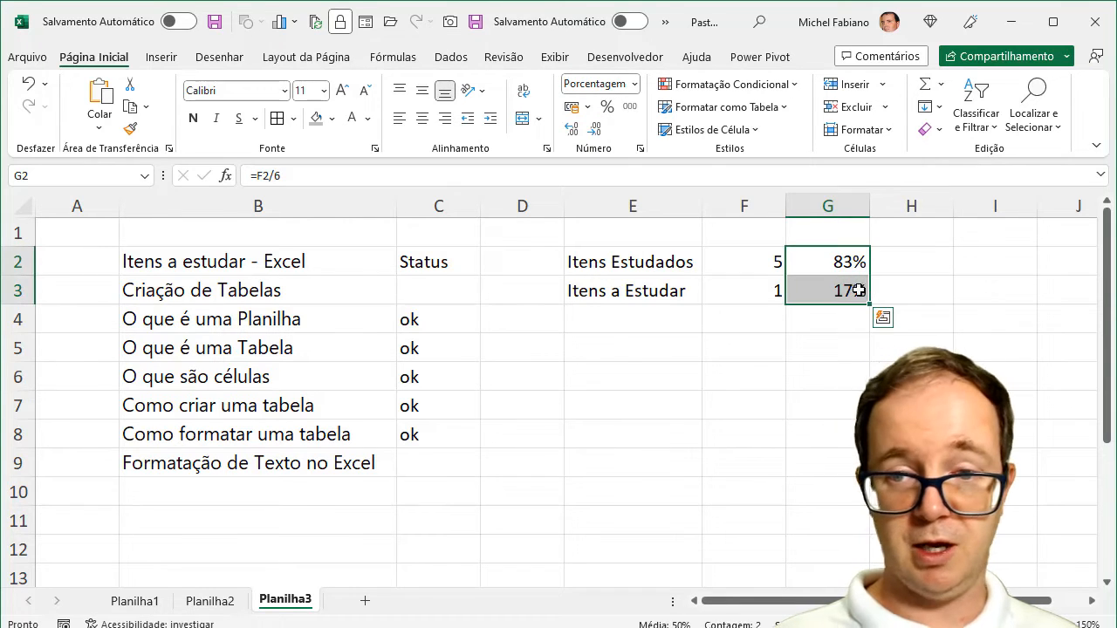
left_click(850, 291)
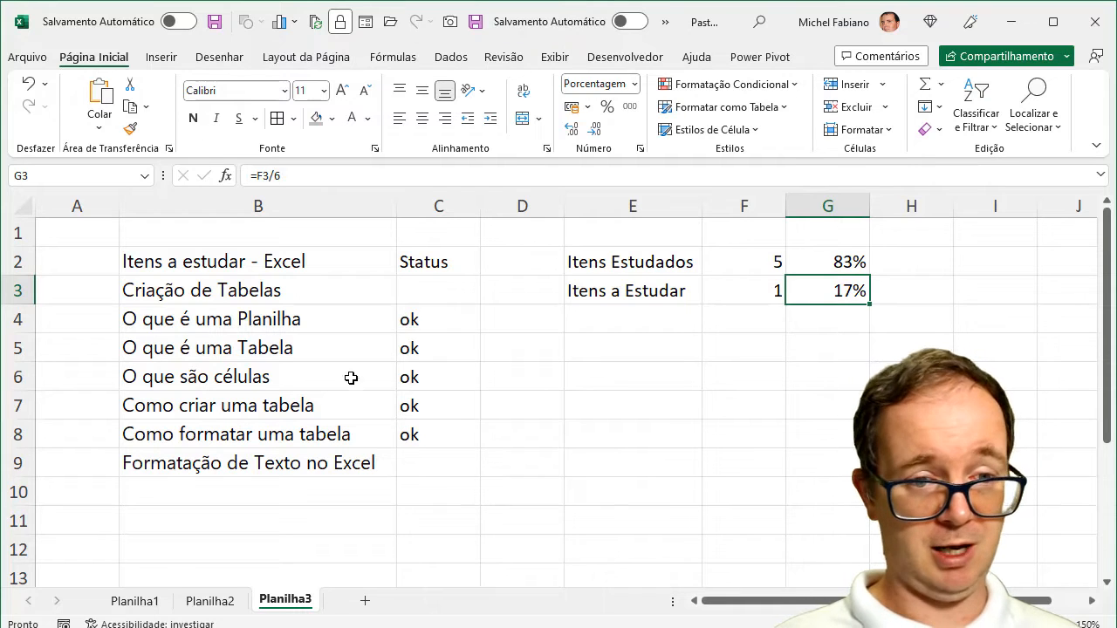
Add all borders to B4:C9, centering the status entries and keeping the study items in B4:B9 left-aligned
left_click_drag(216, 315, 451, 456)
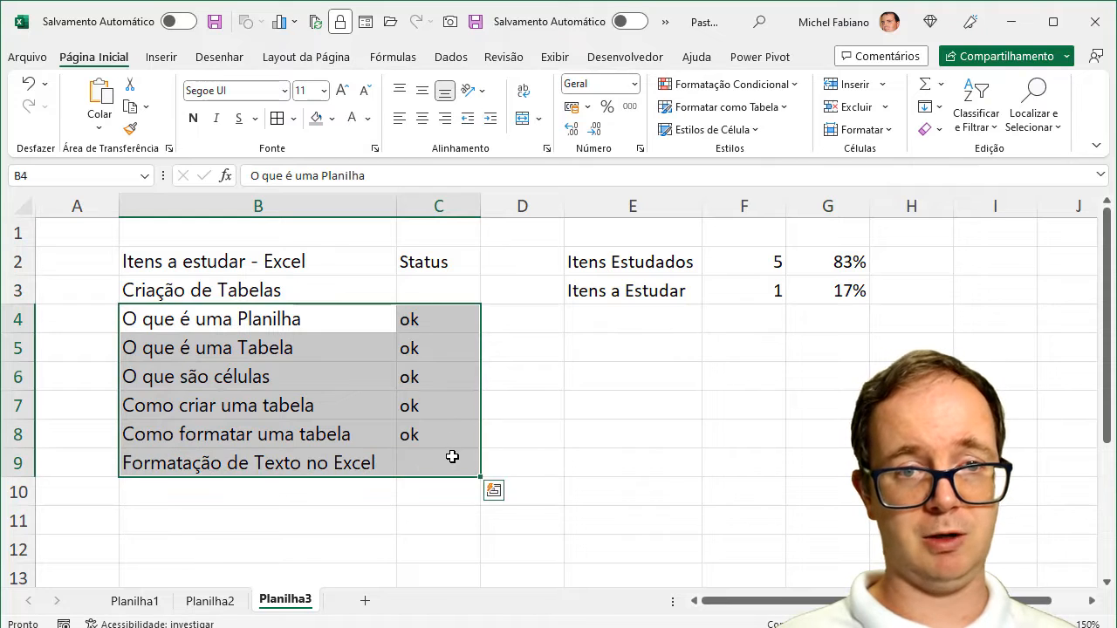
left_click(279, 128)
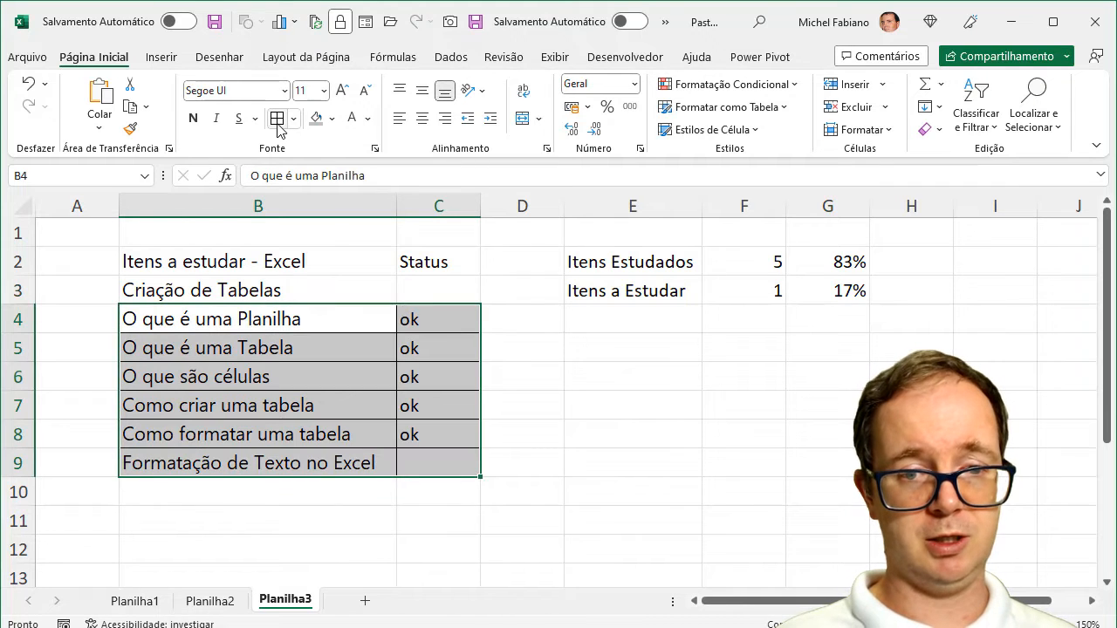
left_click(427, 126)
left_click_drag(267, 318, 255, 469)
left_click(399, 118)
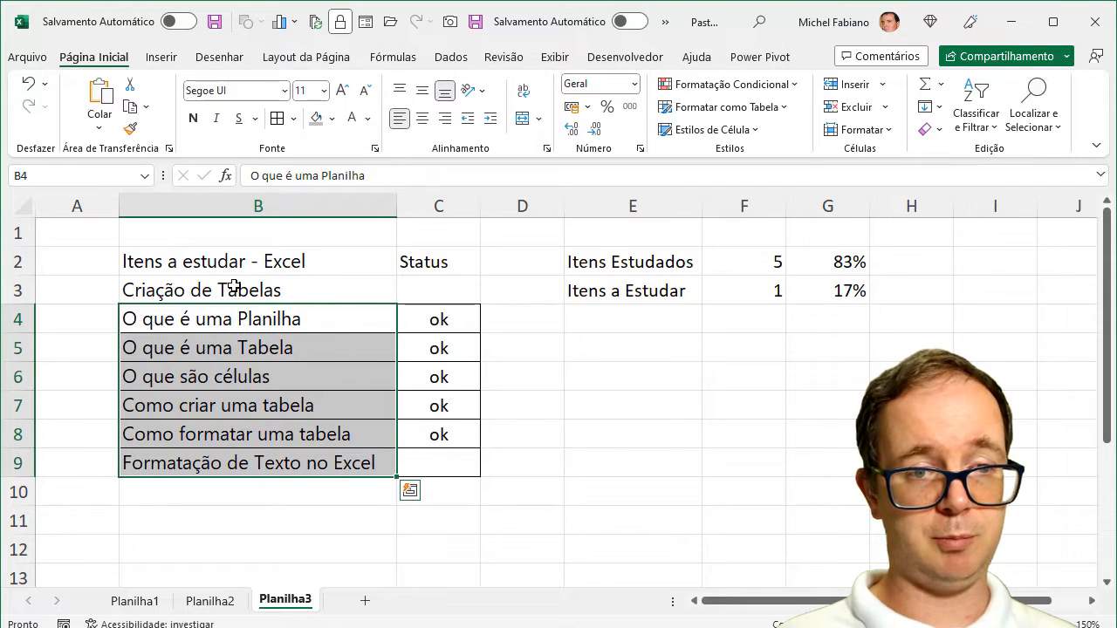
Try merging and centering the heading "Criação de Tabelas" across B3:C3, and undo the merge
left_click(229, 290)
left_click_drag(229, 290, 424, 289)
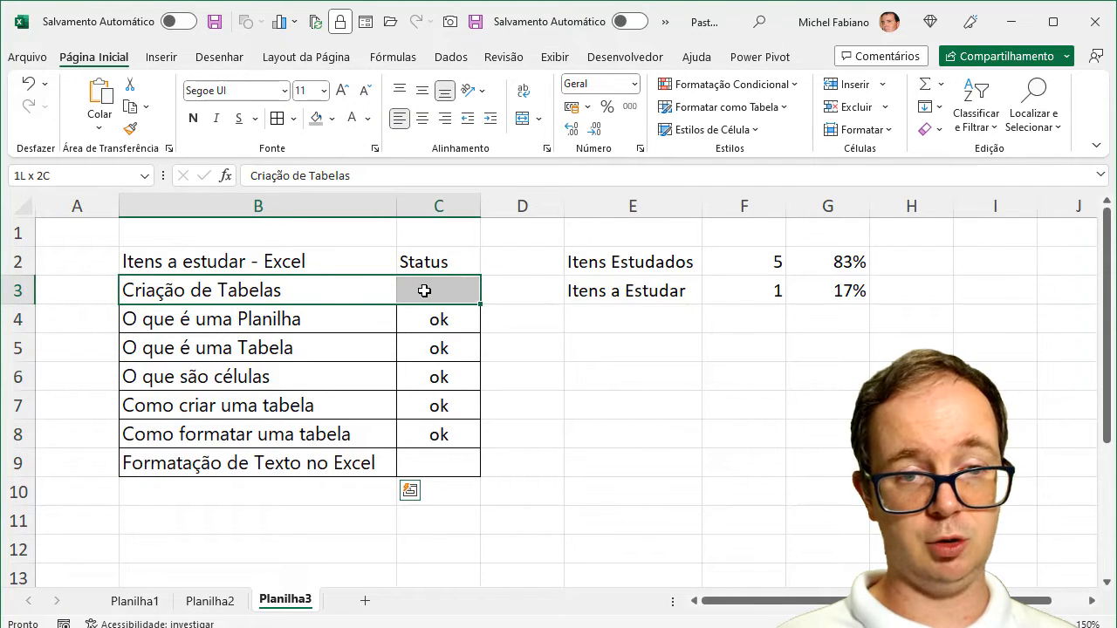
left_click(525, 118)
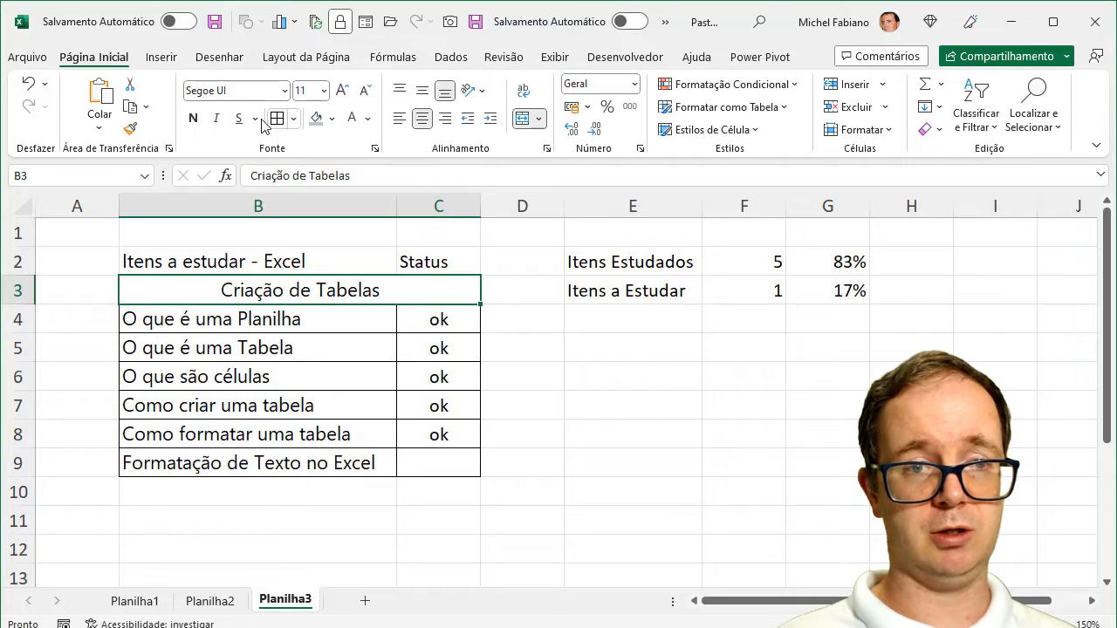
left_click(199, 124)
key("ctrl+z")
key("ctrl+z")
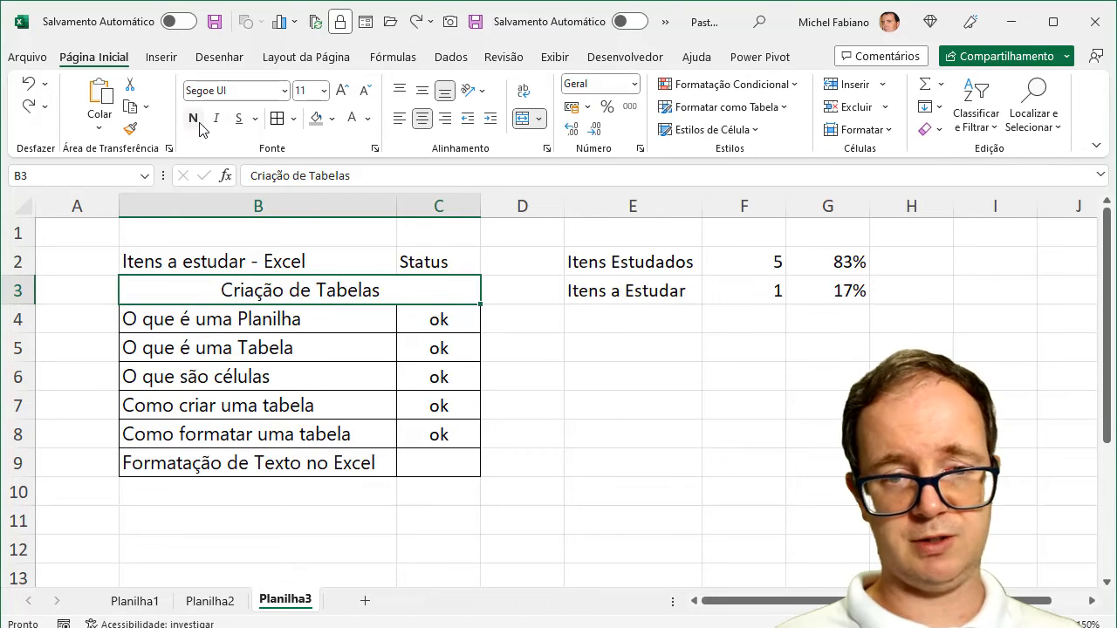
Move the "Status" heading from C2 to C3 and give the header cells B3:C3 bold text and borders
left_click(450, 263)
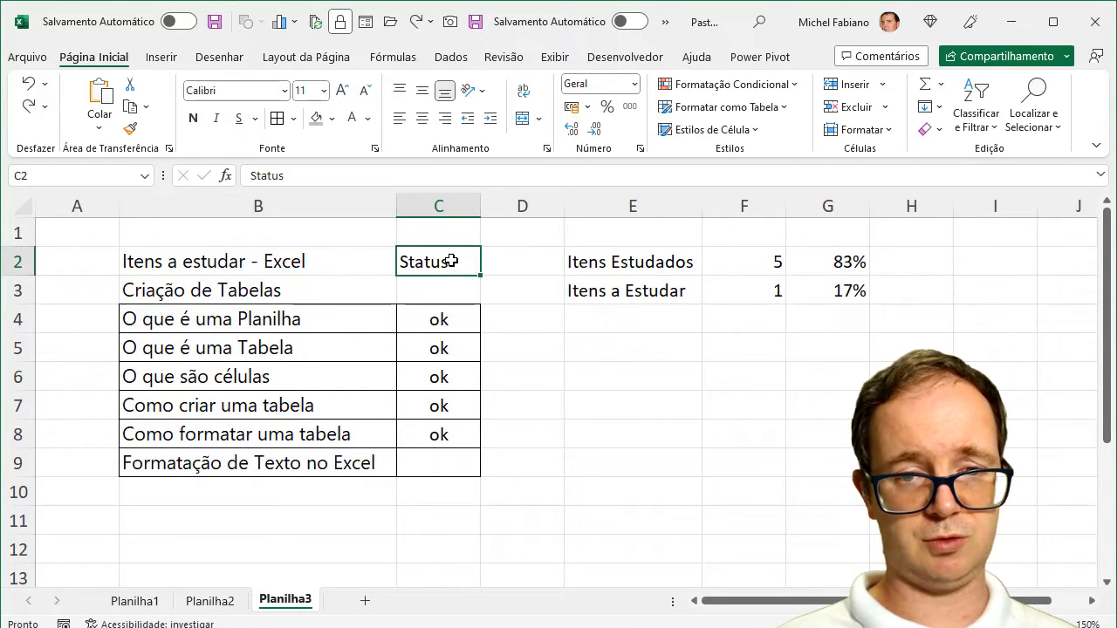
left_click_drag(453, 279, 454, 293)
left_click_drag(246, 290, 428, 294)
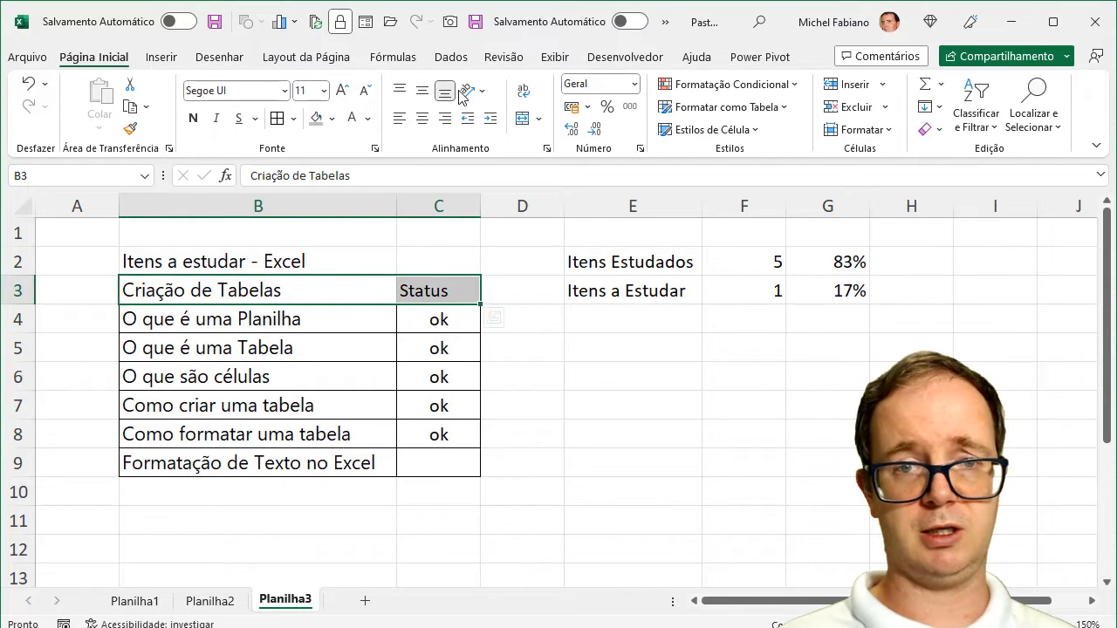
left_click(194, 118)
Set column C to the Segoe UI font and center its contents, including the "Status" heading
left_click(449, 206)
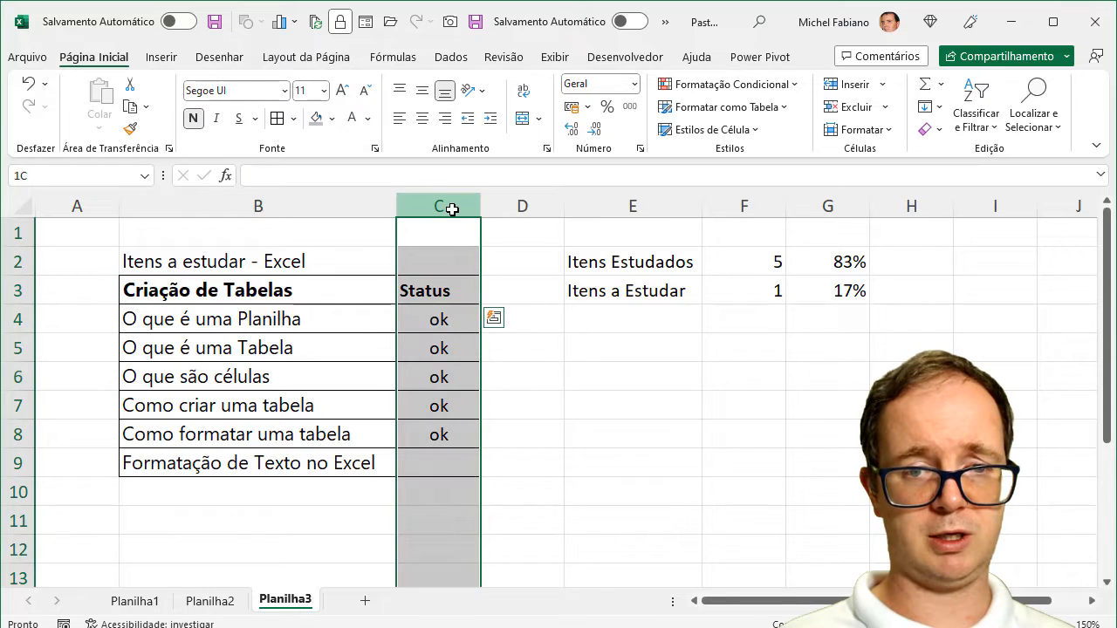
left_click(256, 93)
type("Segoe UI")
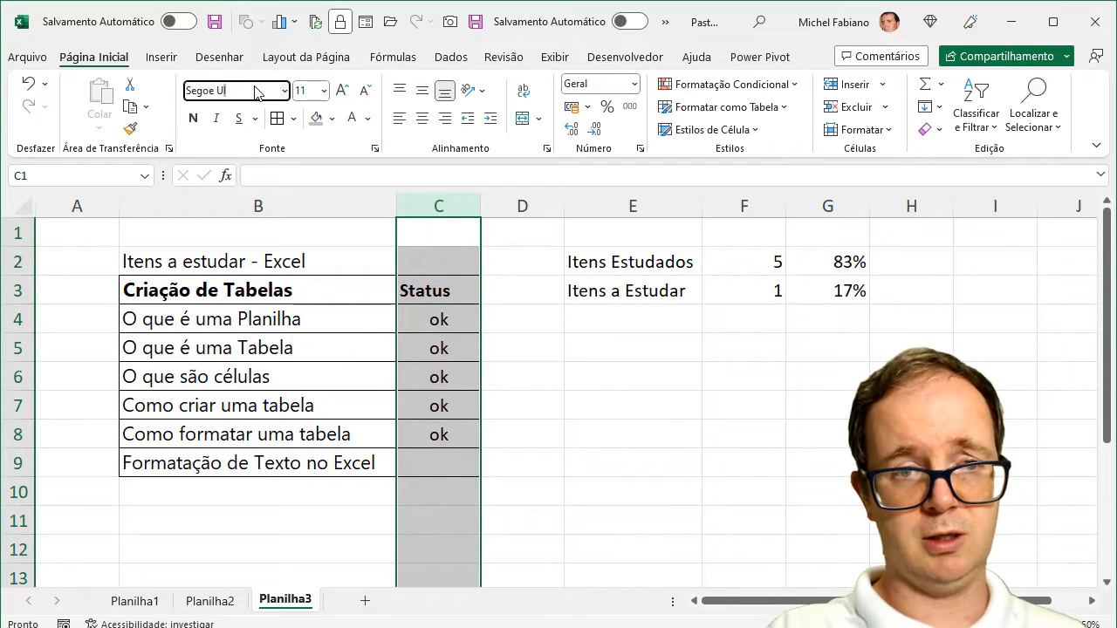
key("Return")
left_click(422, 119)
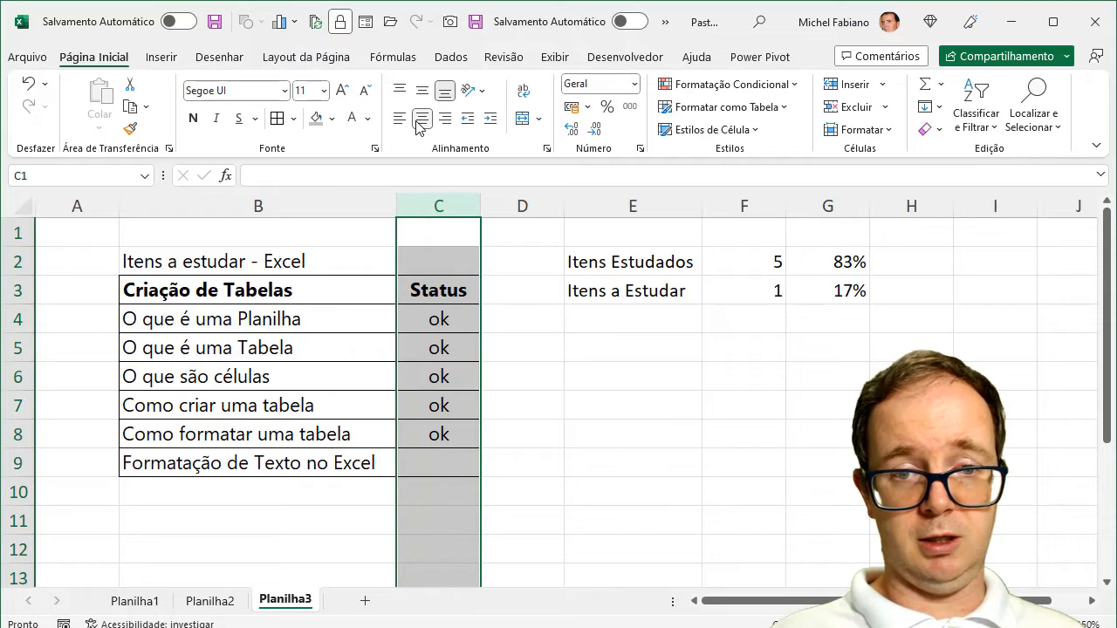
left_click(433, 456)
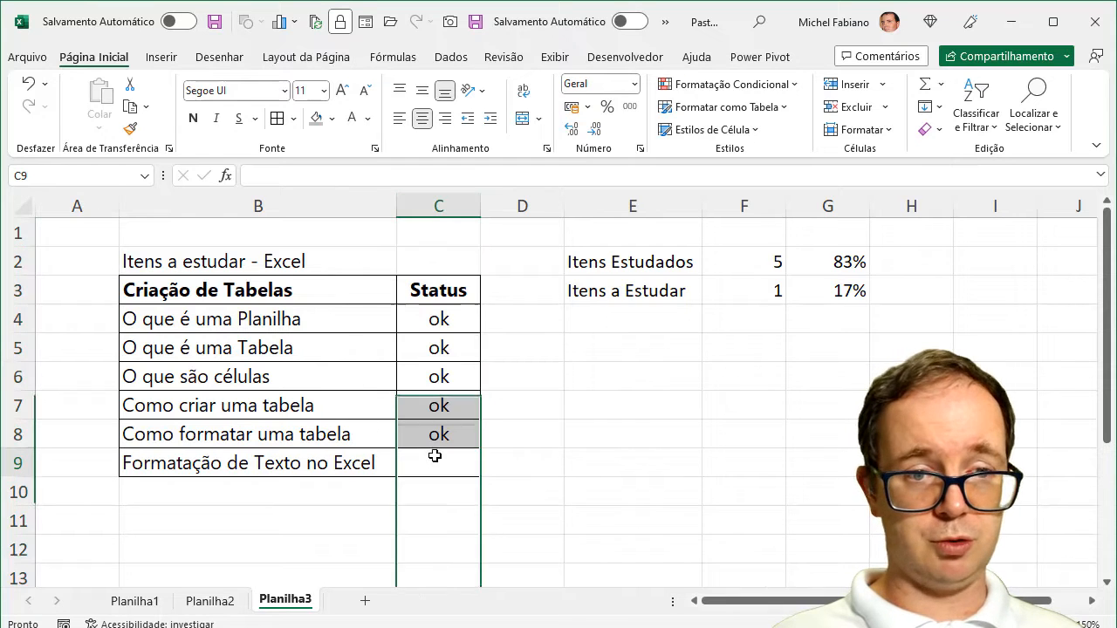
Merge and center the title "Itens a estudar - Excel" across B2:C2, in bold at font size 12
left_click(273, 260)
left_click_drag(272, 261, 454, 264)
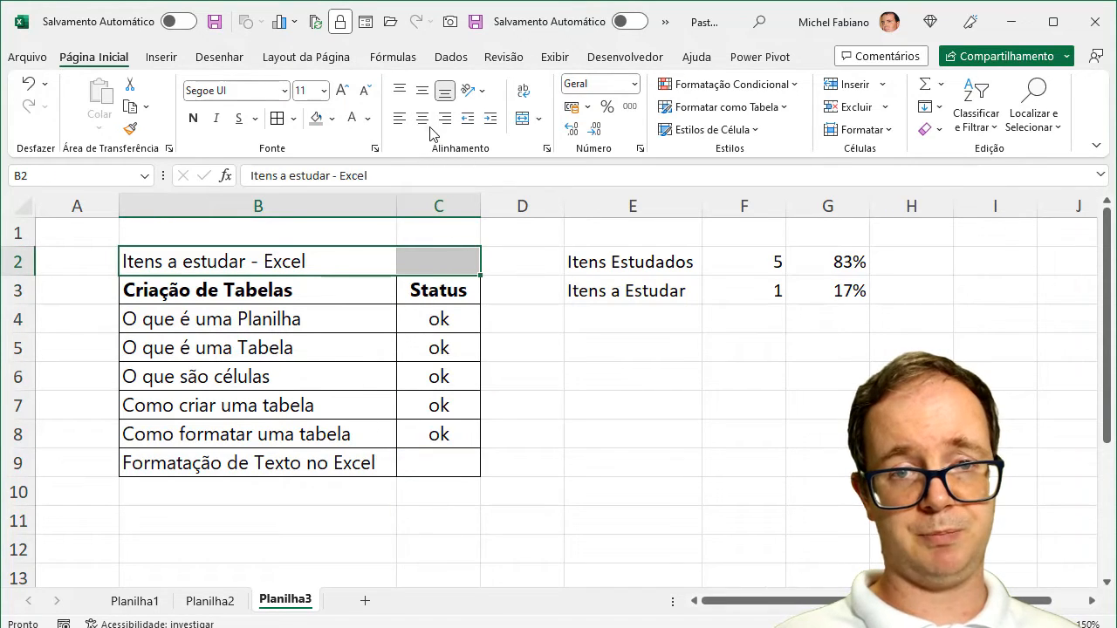
left_click(522, 118)
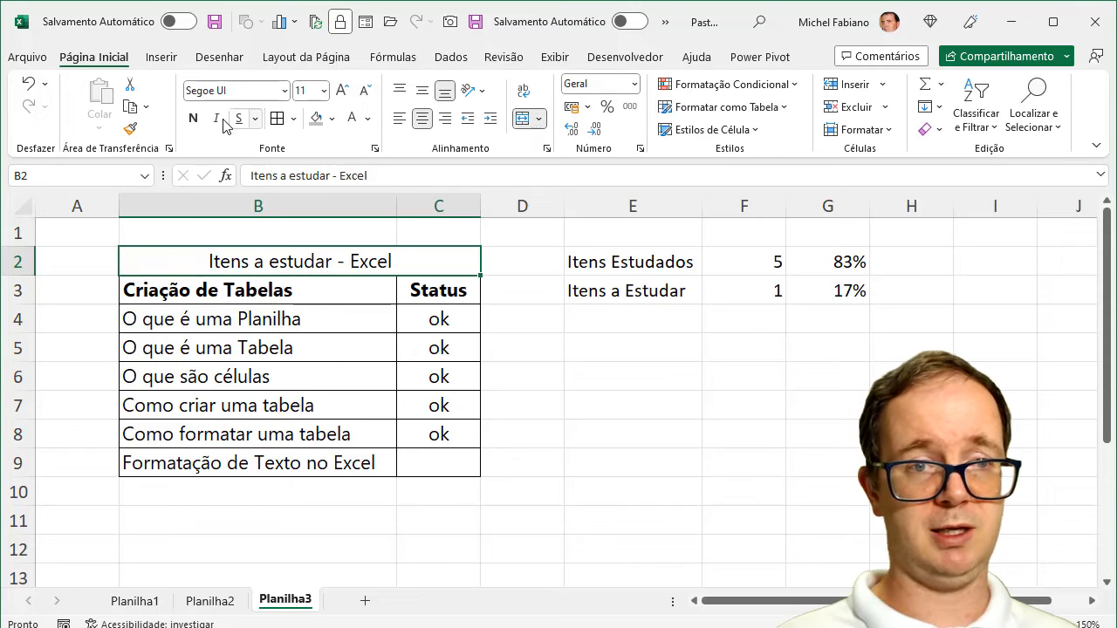
left_click(194, 118)
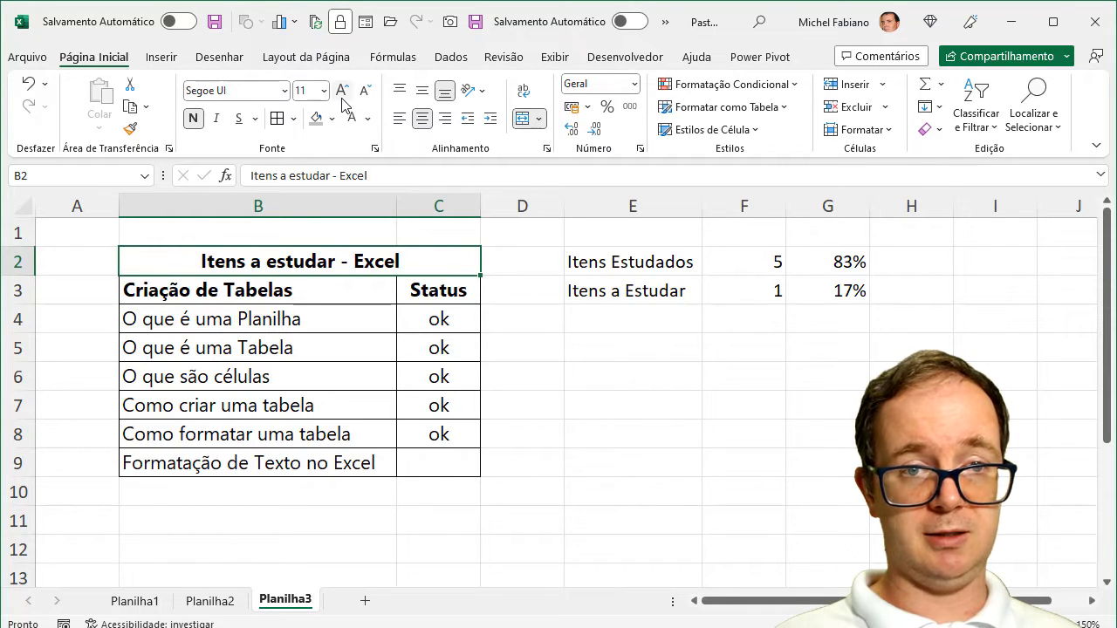
left_click(341, 91)
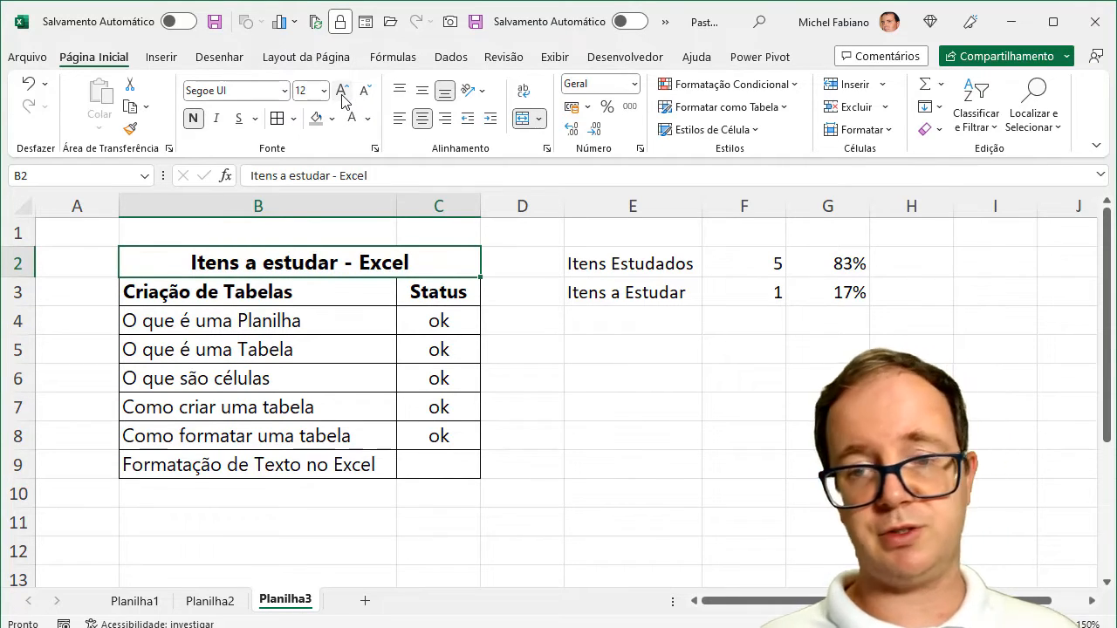